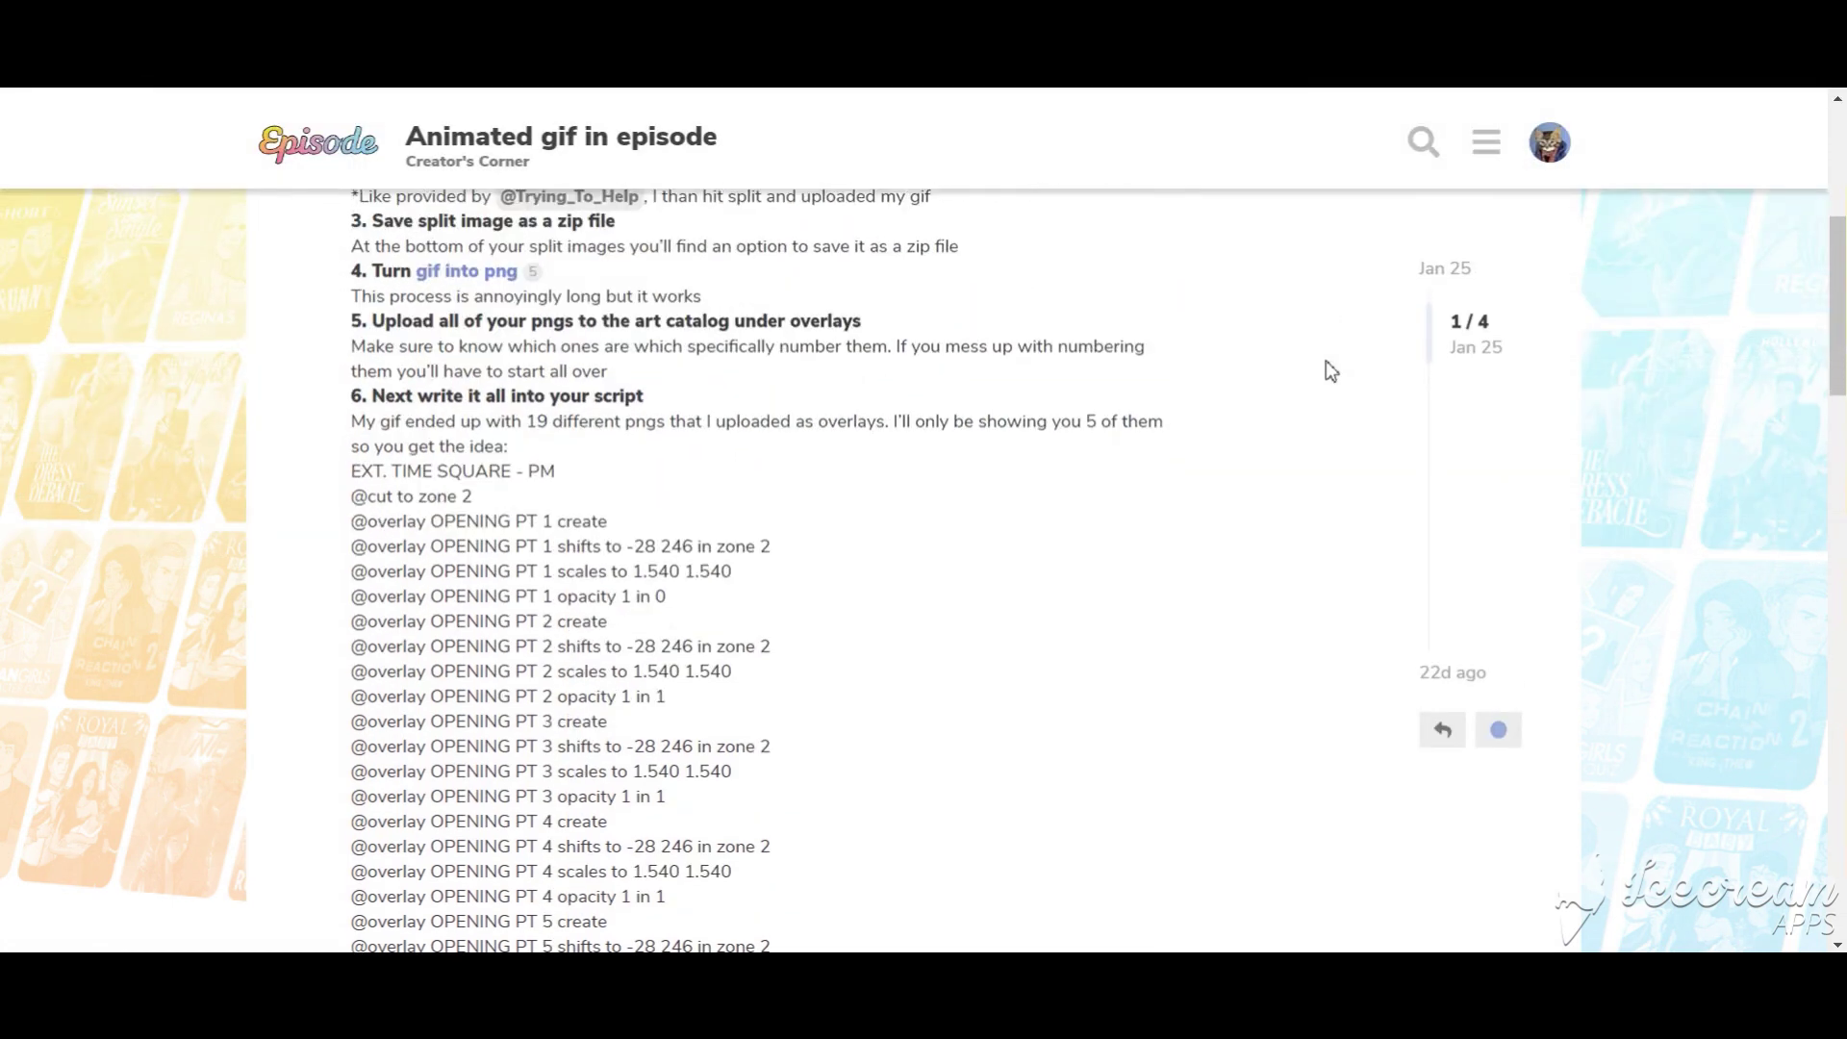
scroll(1330, 372, down, 1)
scroll(1329, 370, down, 3)
scroll(1330, 372, up, 2)
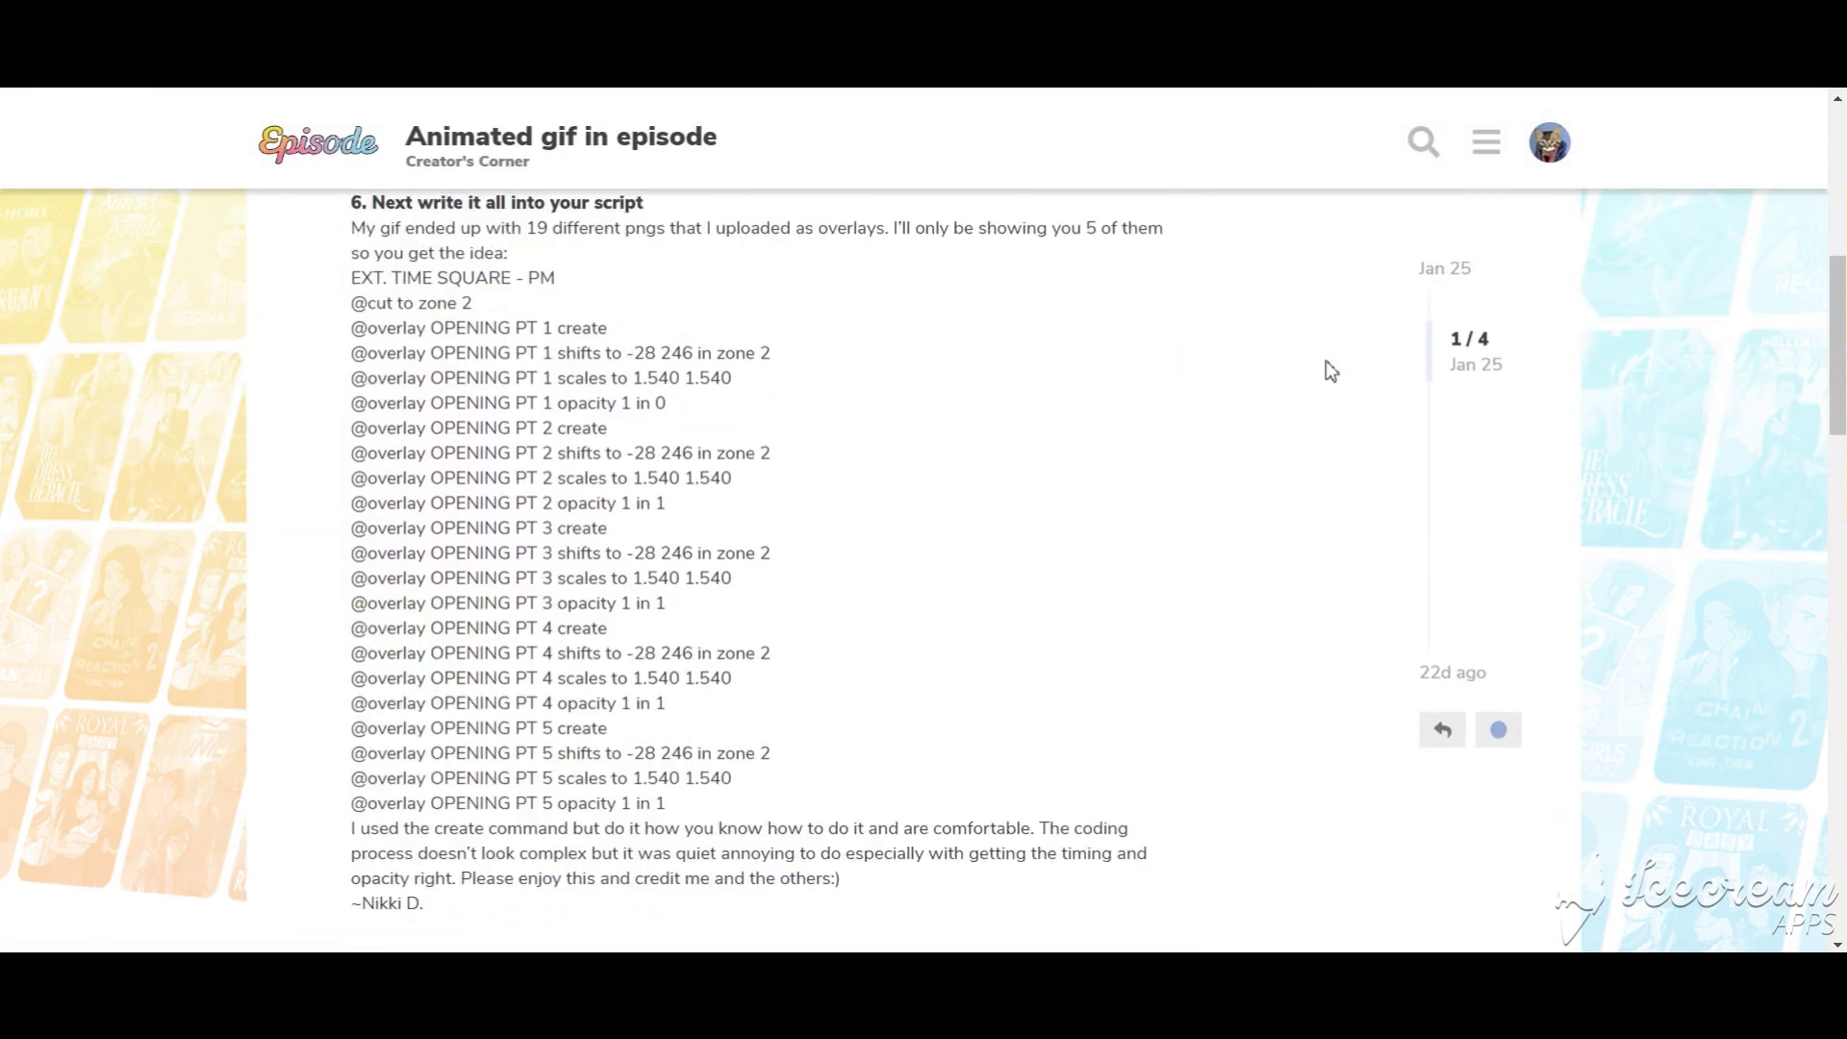
scroll(1328, 370, up, 2)
scroll(1329, 371, up, 2)
scroll(1330, 371, up, 1)
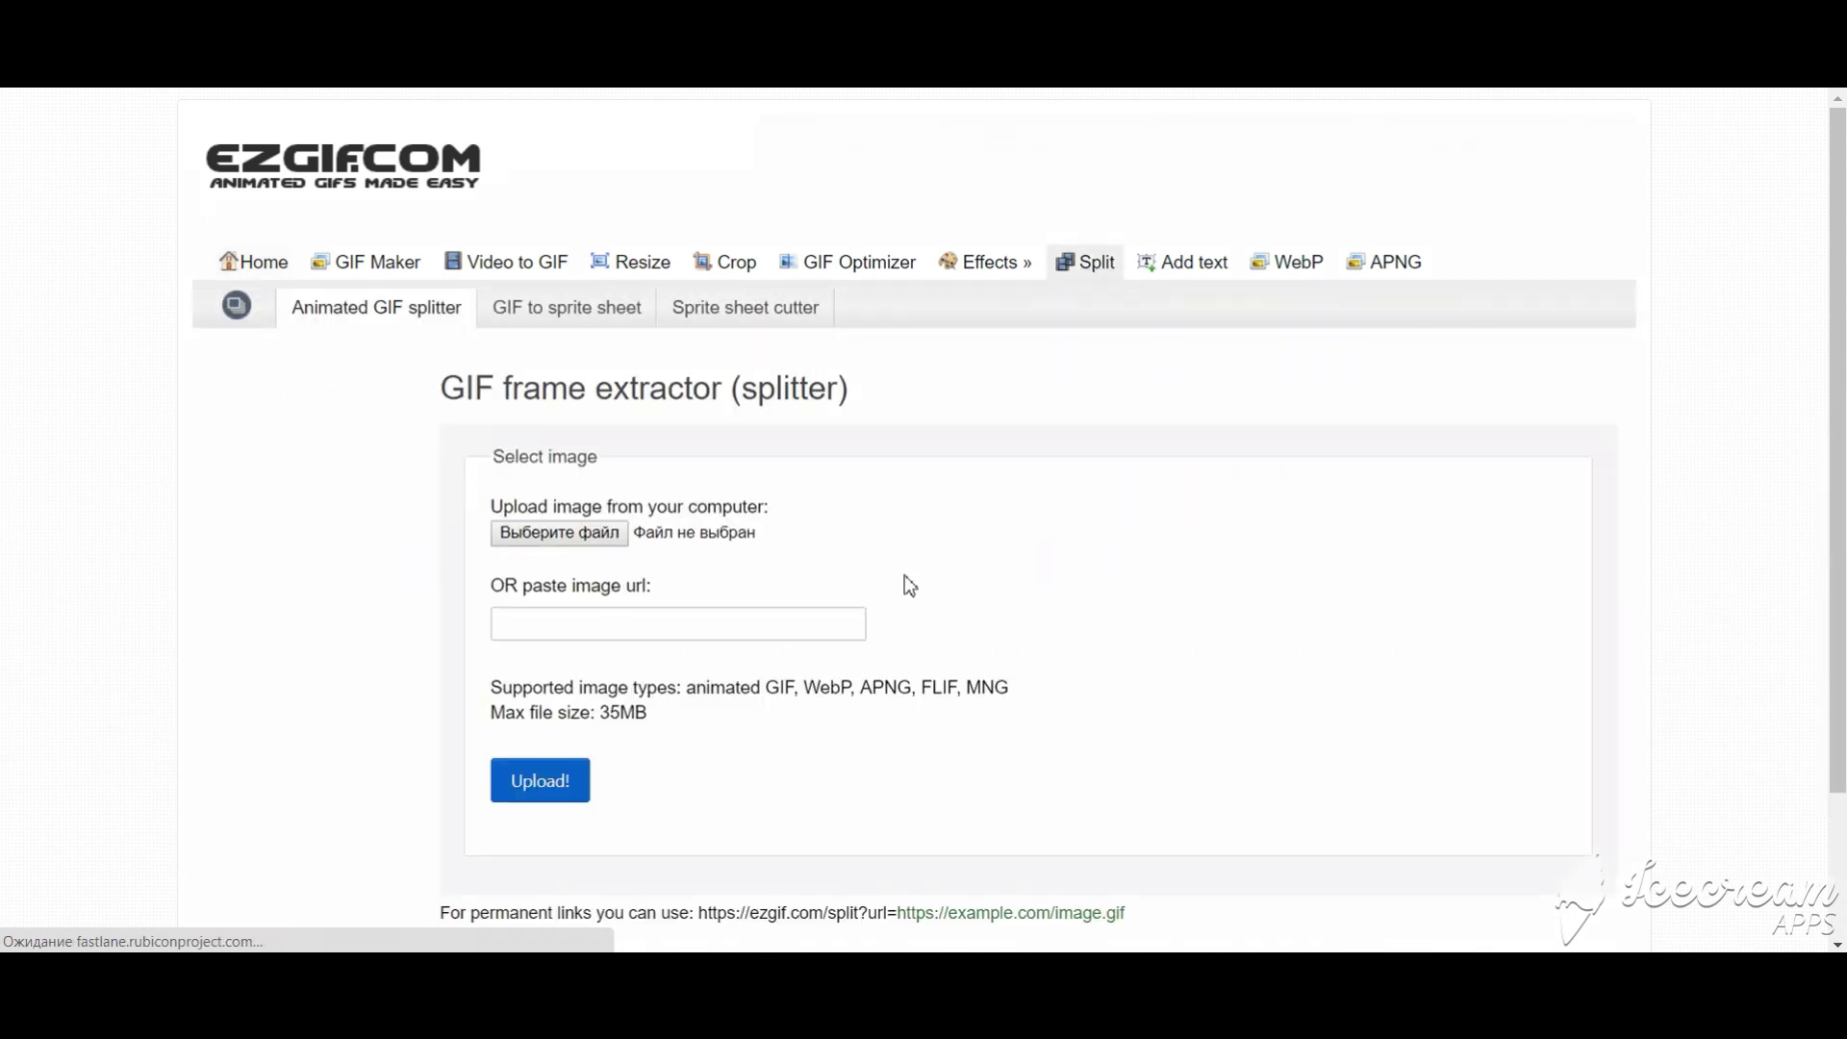
Select the sunset GIF DsmK.gif on EZGIF's Split tab
click(601, 549)
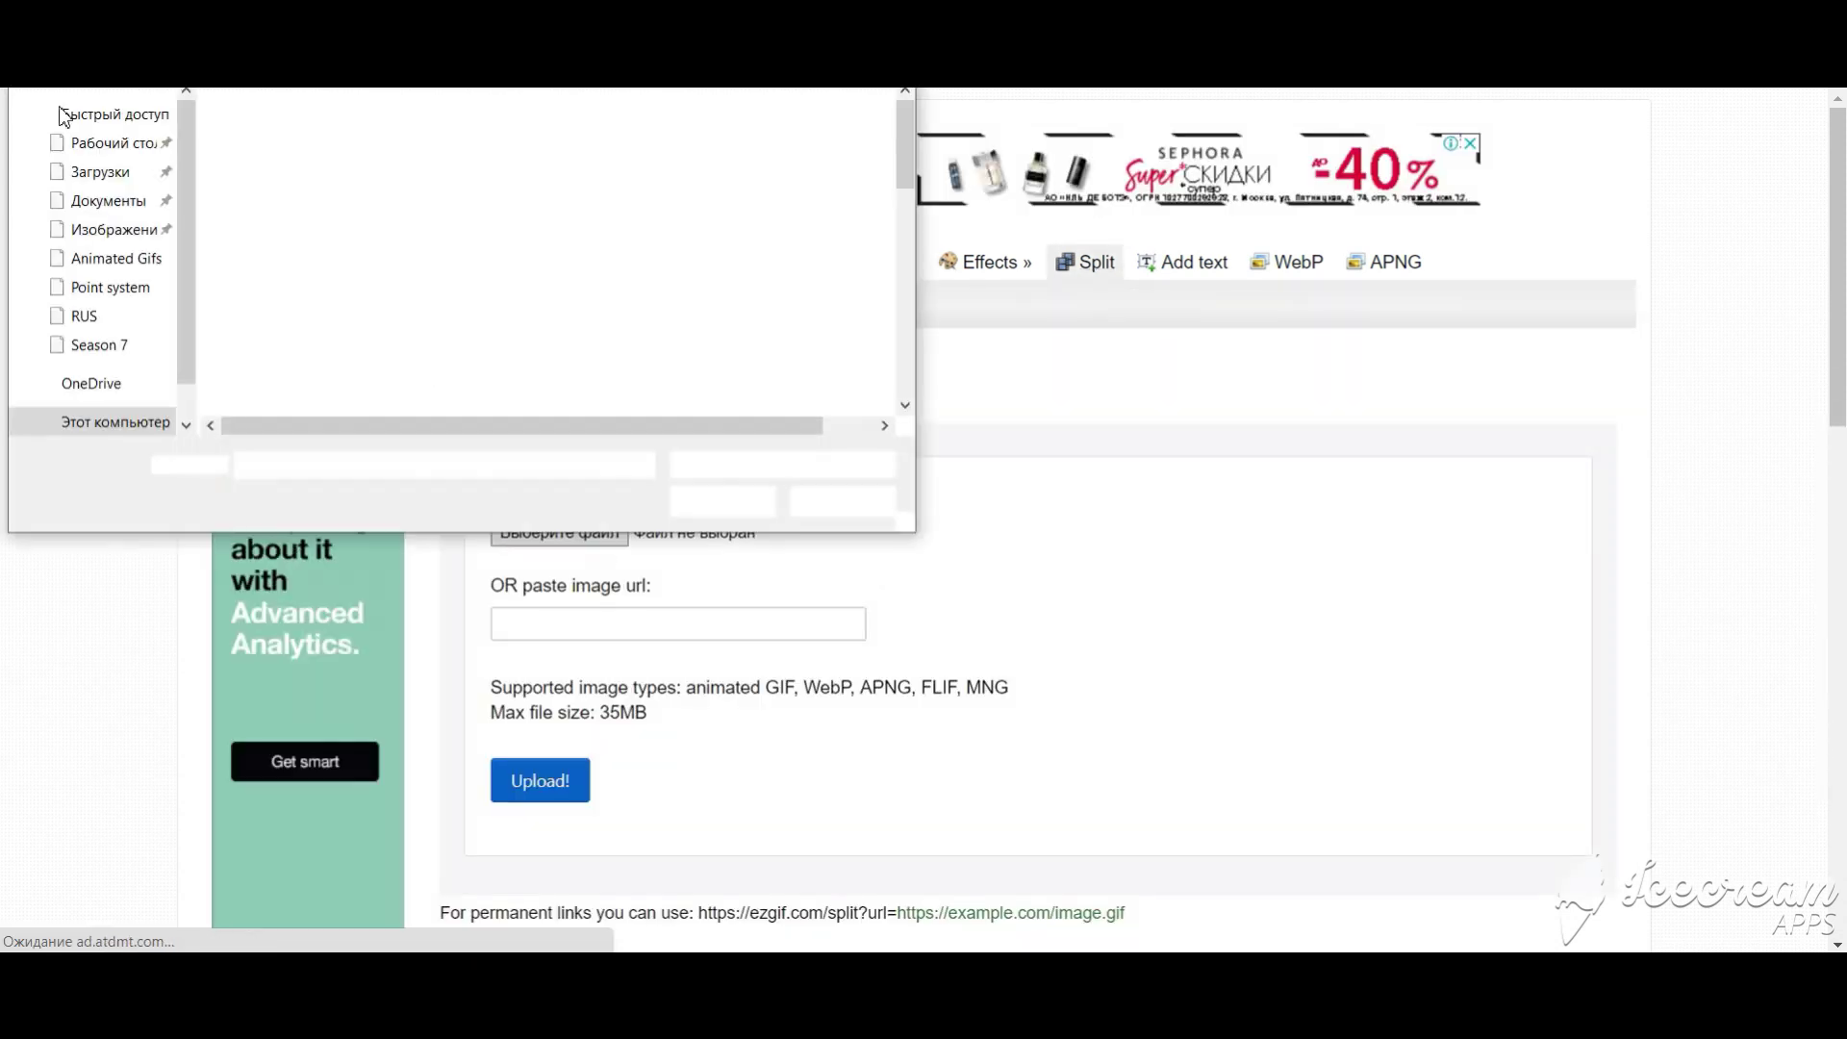
click(680, 346)
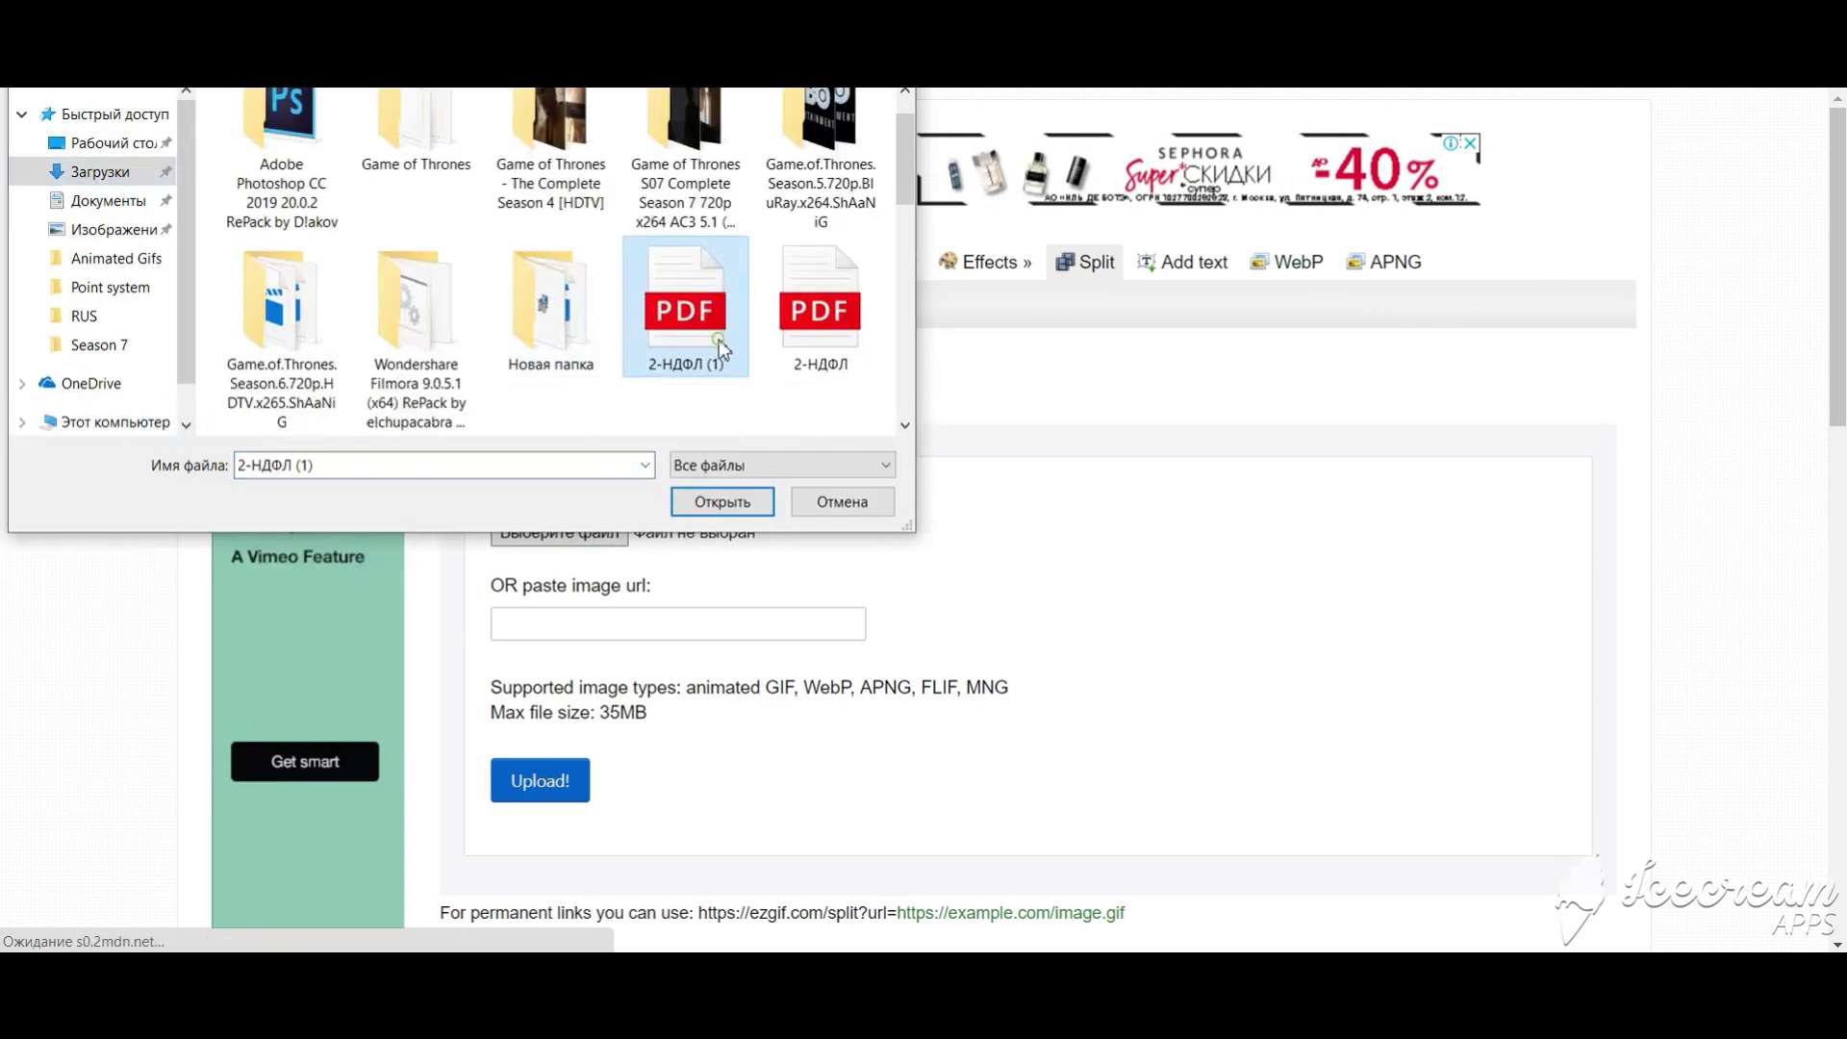
scroll(670, 368, down, 1)
scroll(669, 379, down, 3)
scroll(621, 370, up, 3)
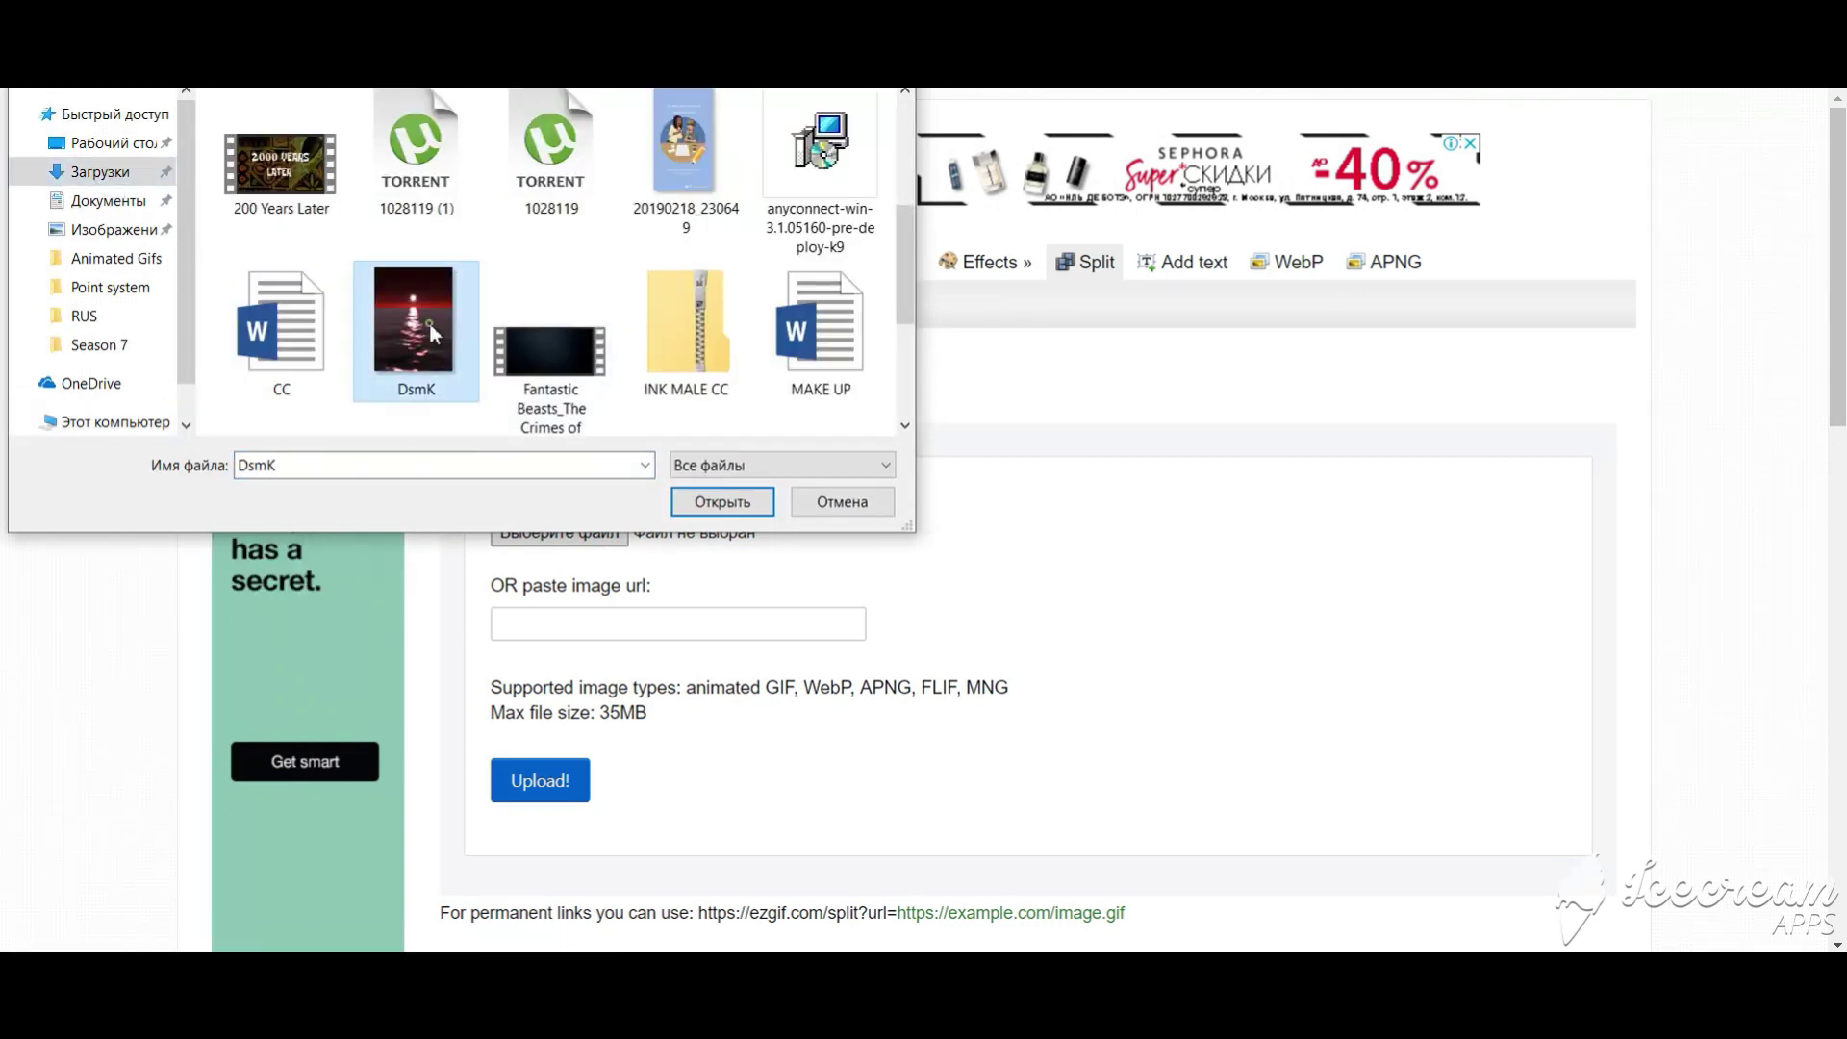
double_click(429, 322)
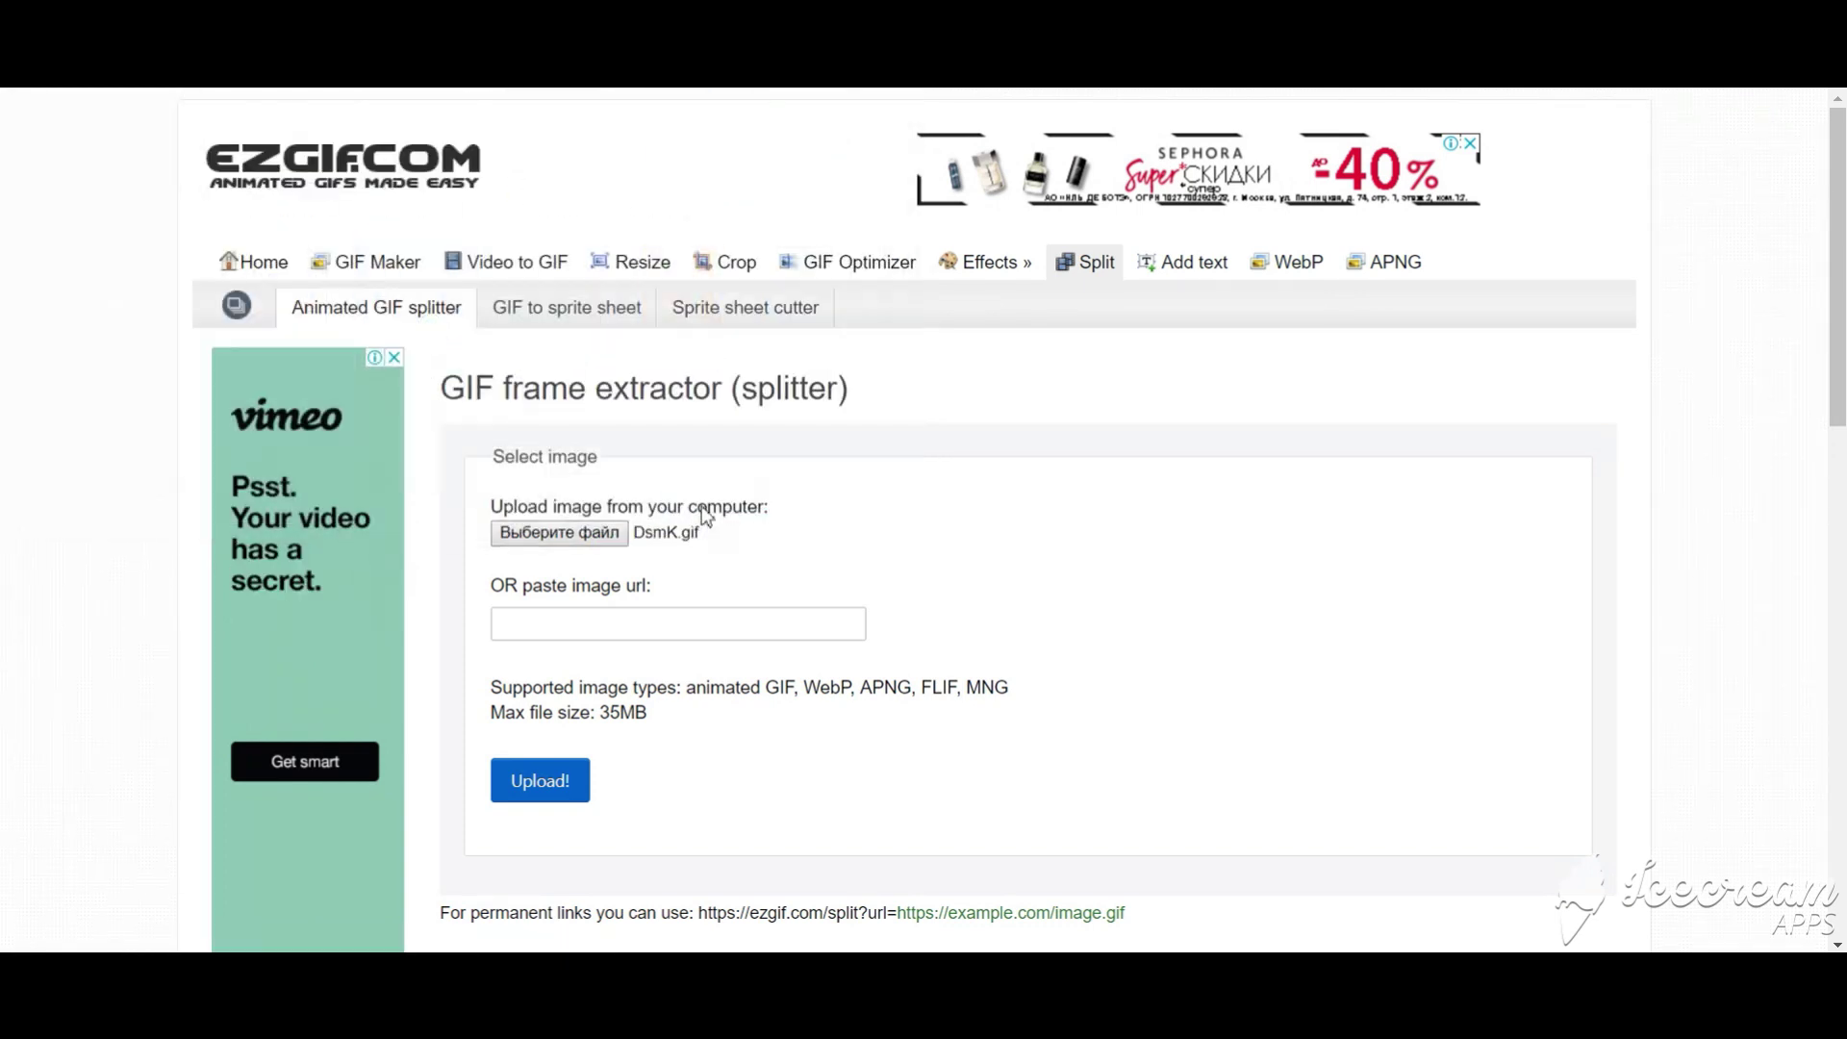
Upload DsmK.gif, split it into frames, and download the 15 frames as a ZIP
click(574, 787)
scroll(784, 743, down, 1)
scroll(797, 690, down, 1)
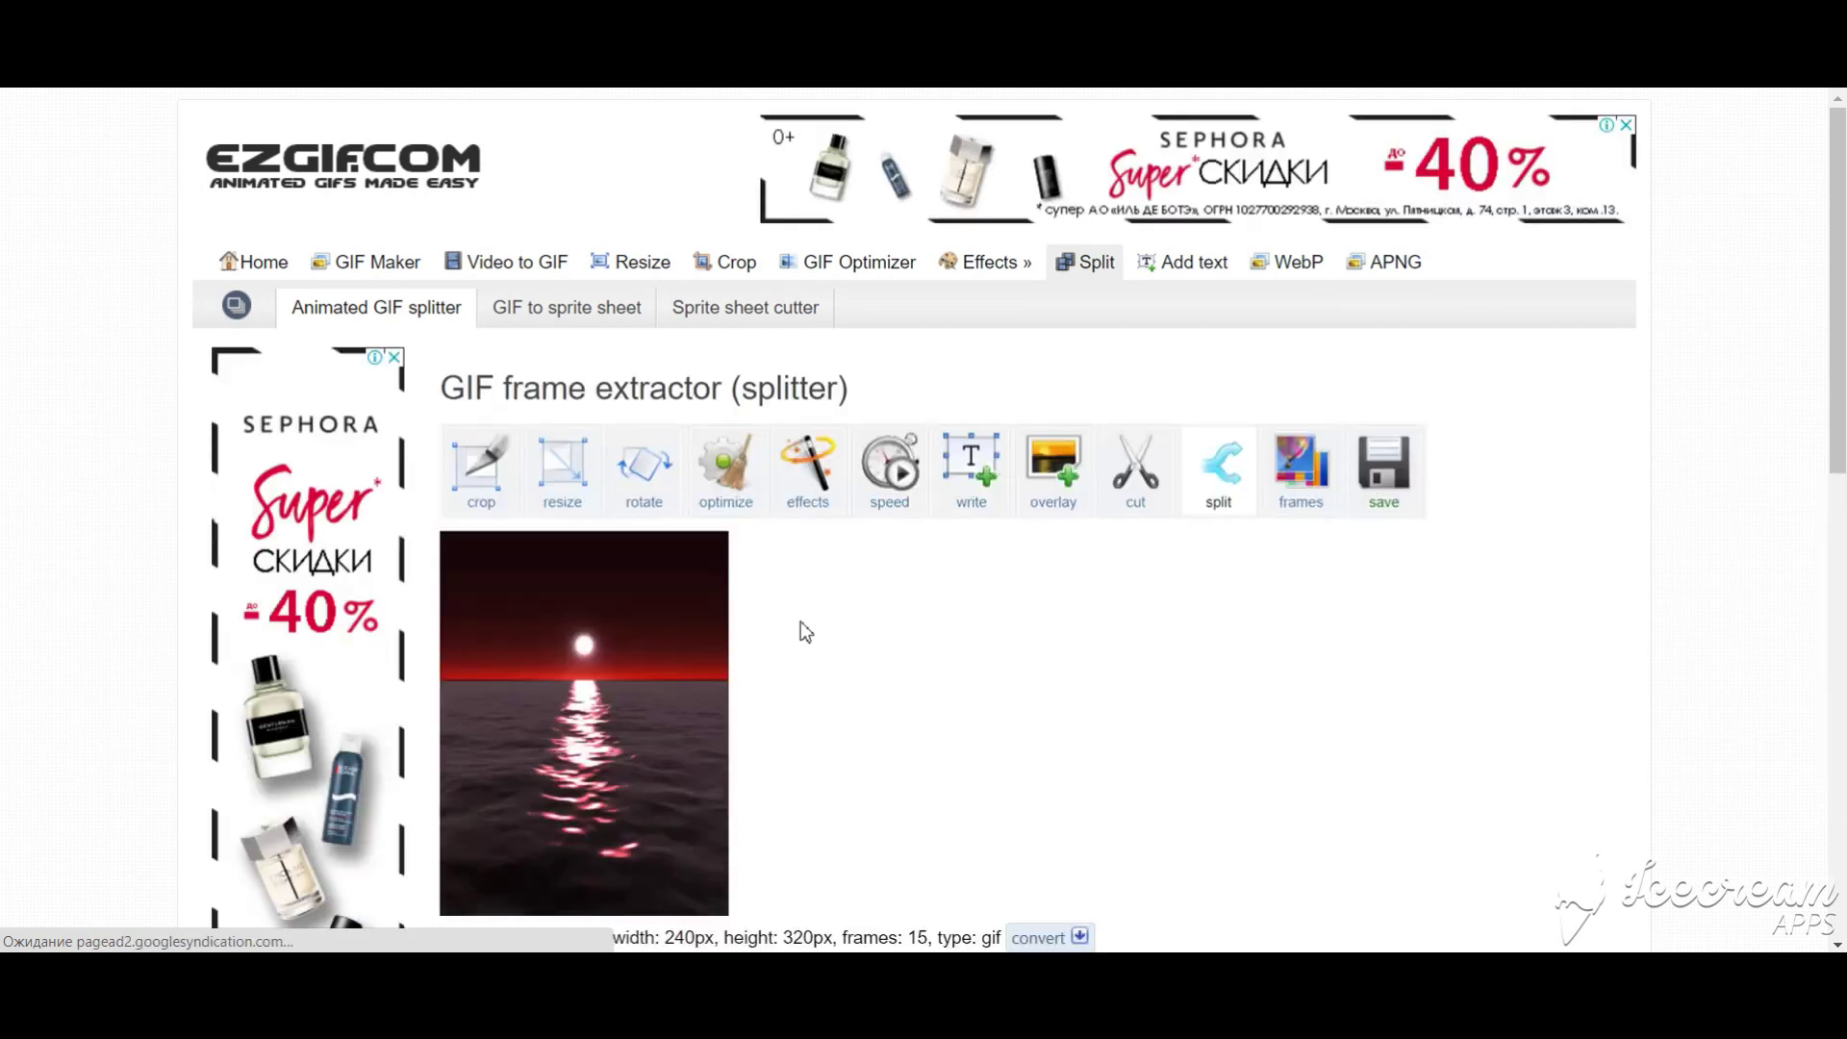
scroll(800, 631, down, 2)
scroll(800, 632, down, 2)
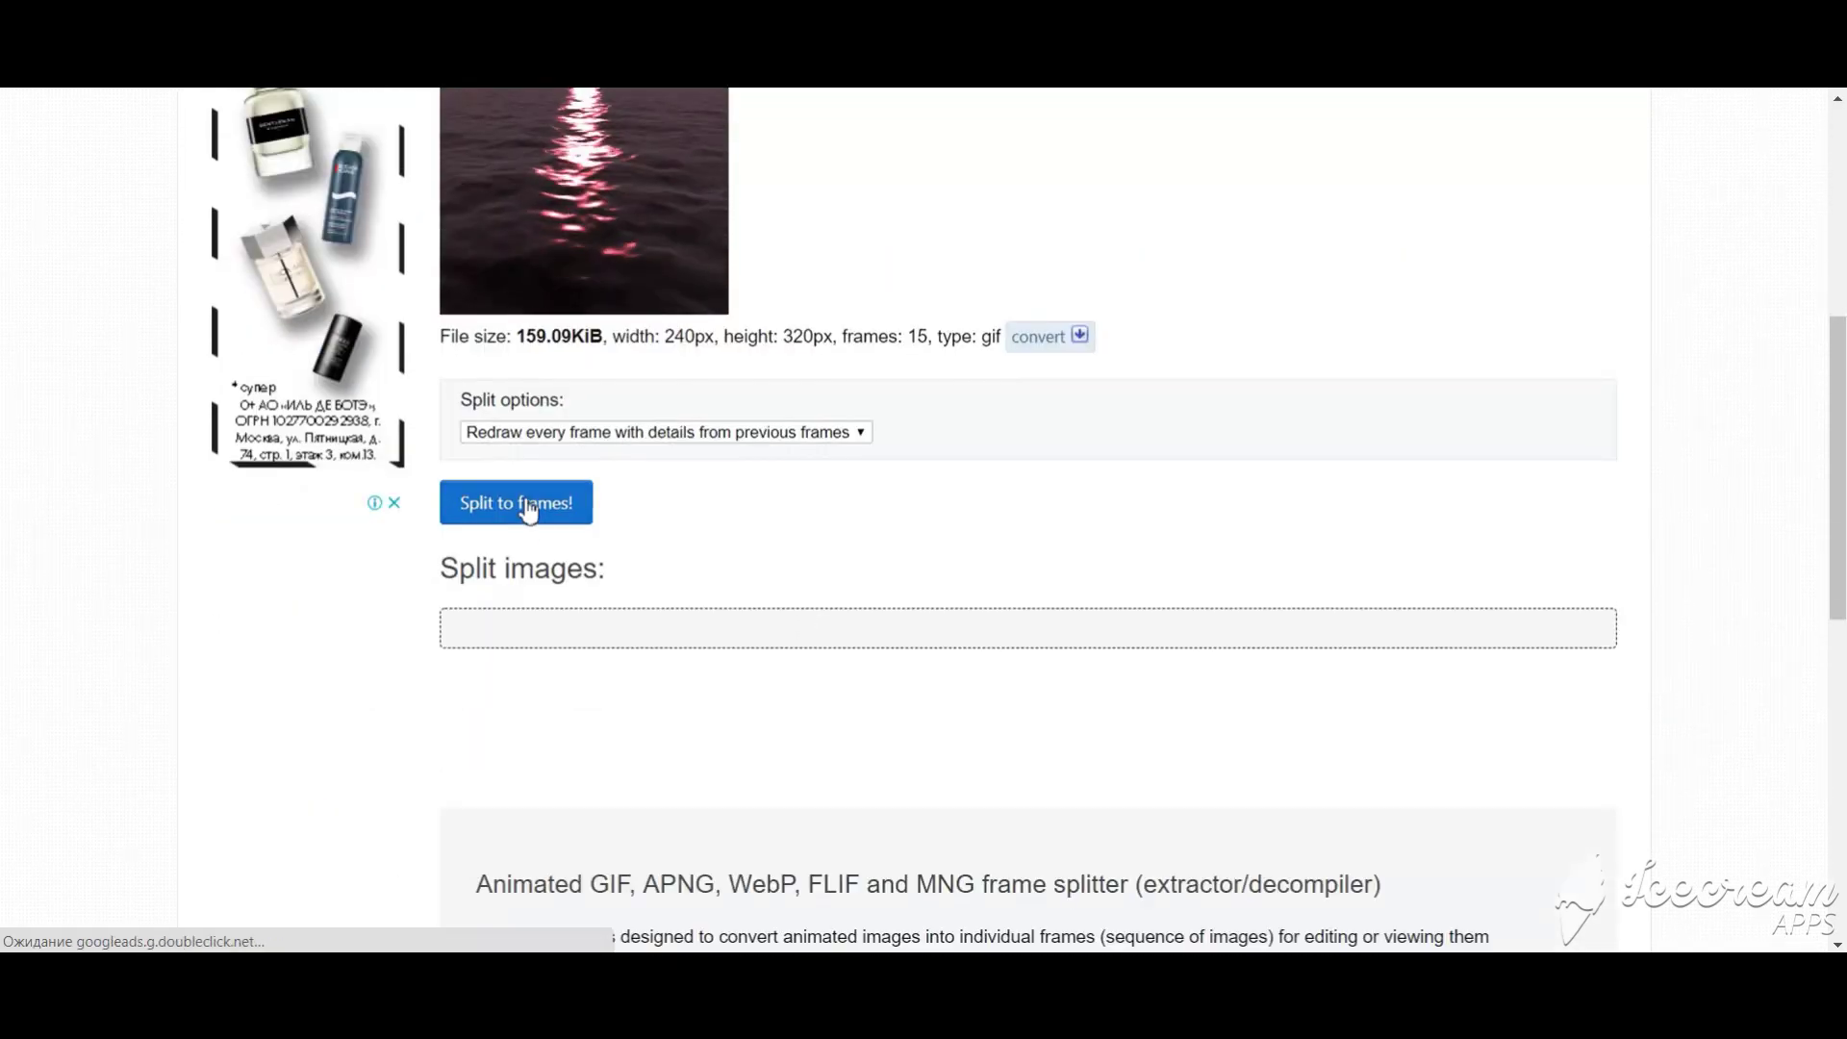
click(560, 509)
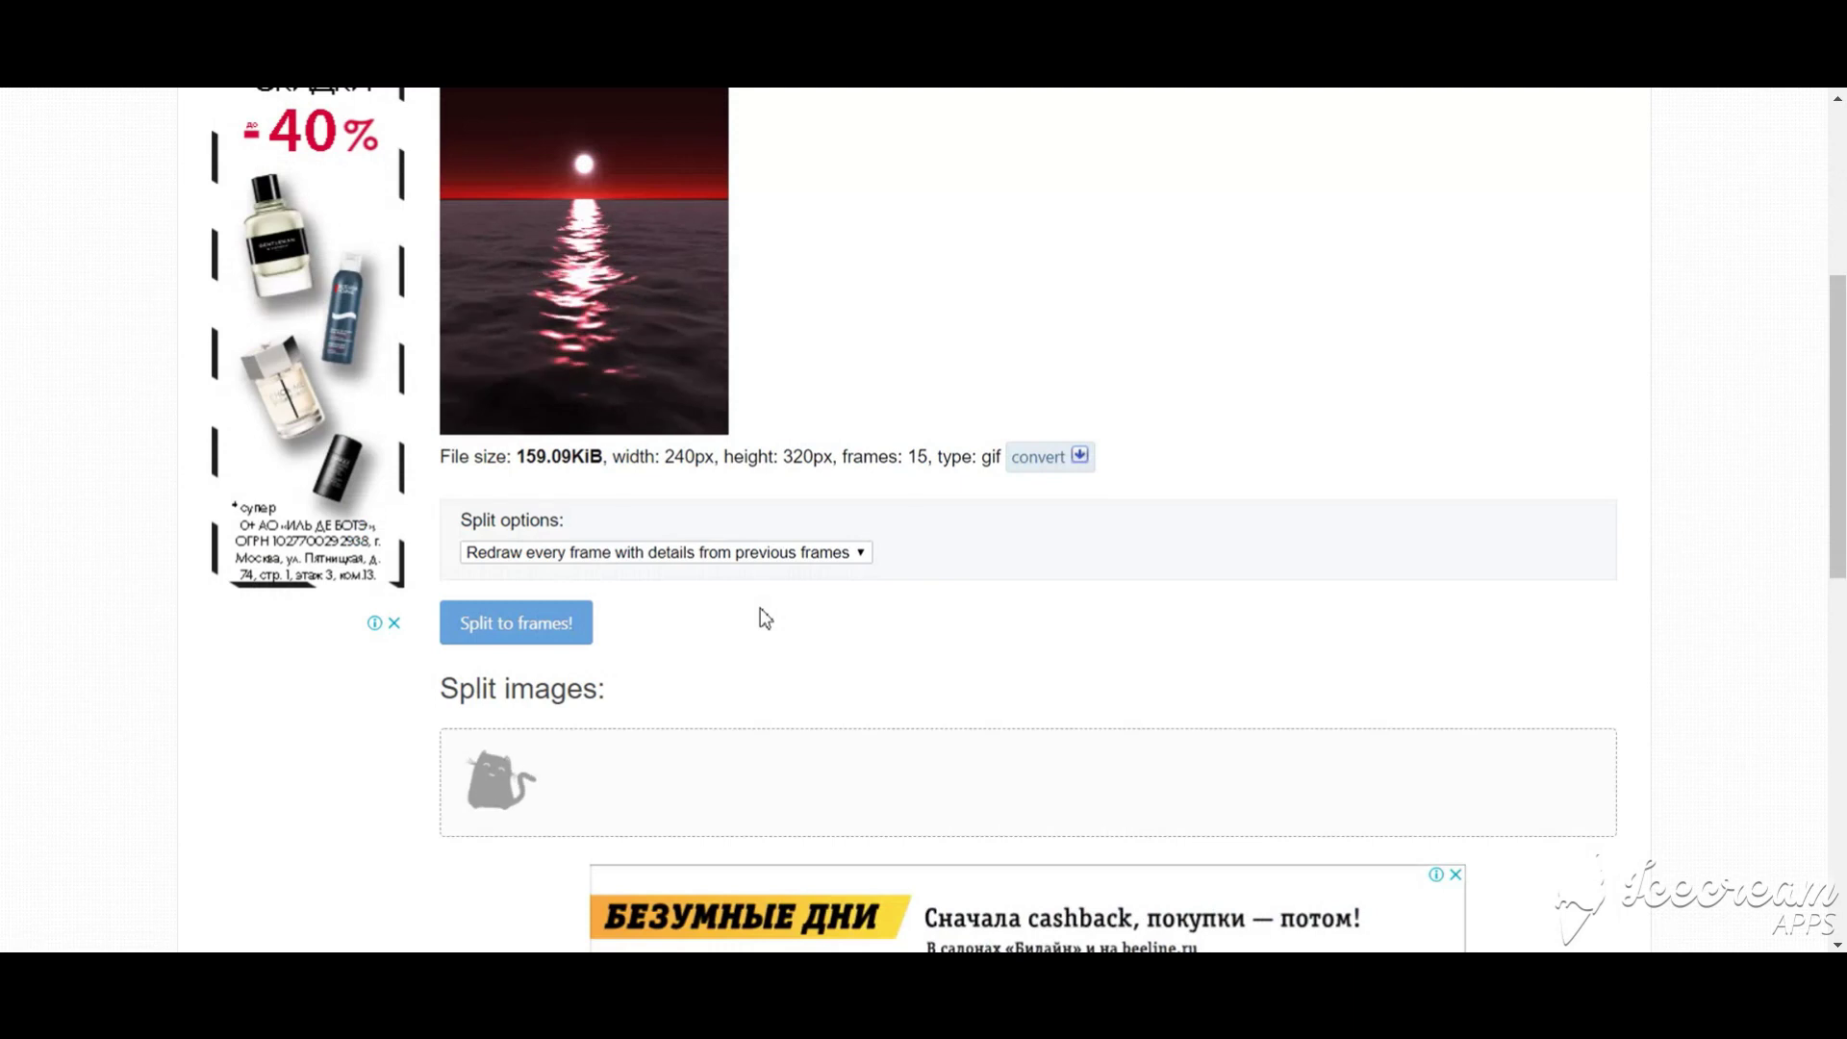
scroll(762, 615, down, 3)
scroll(762, 616, down, 5)
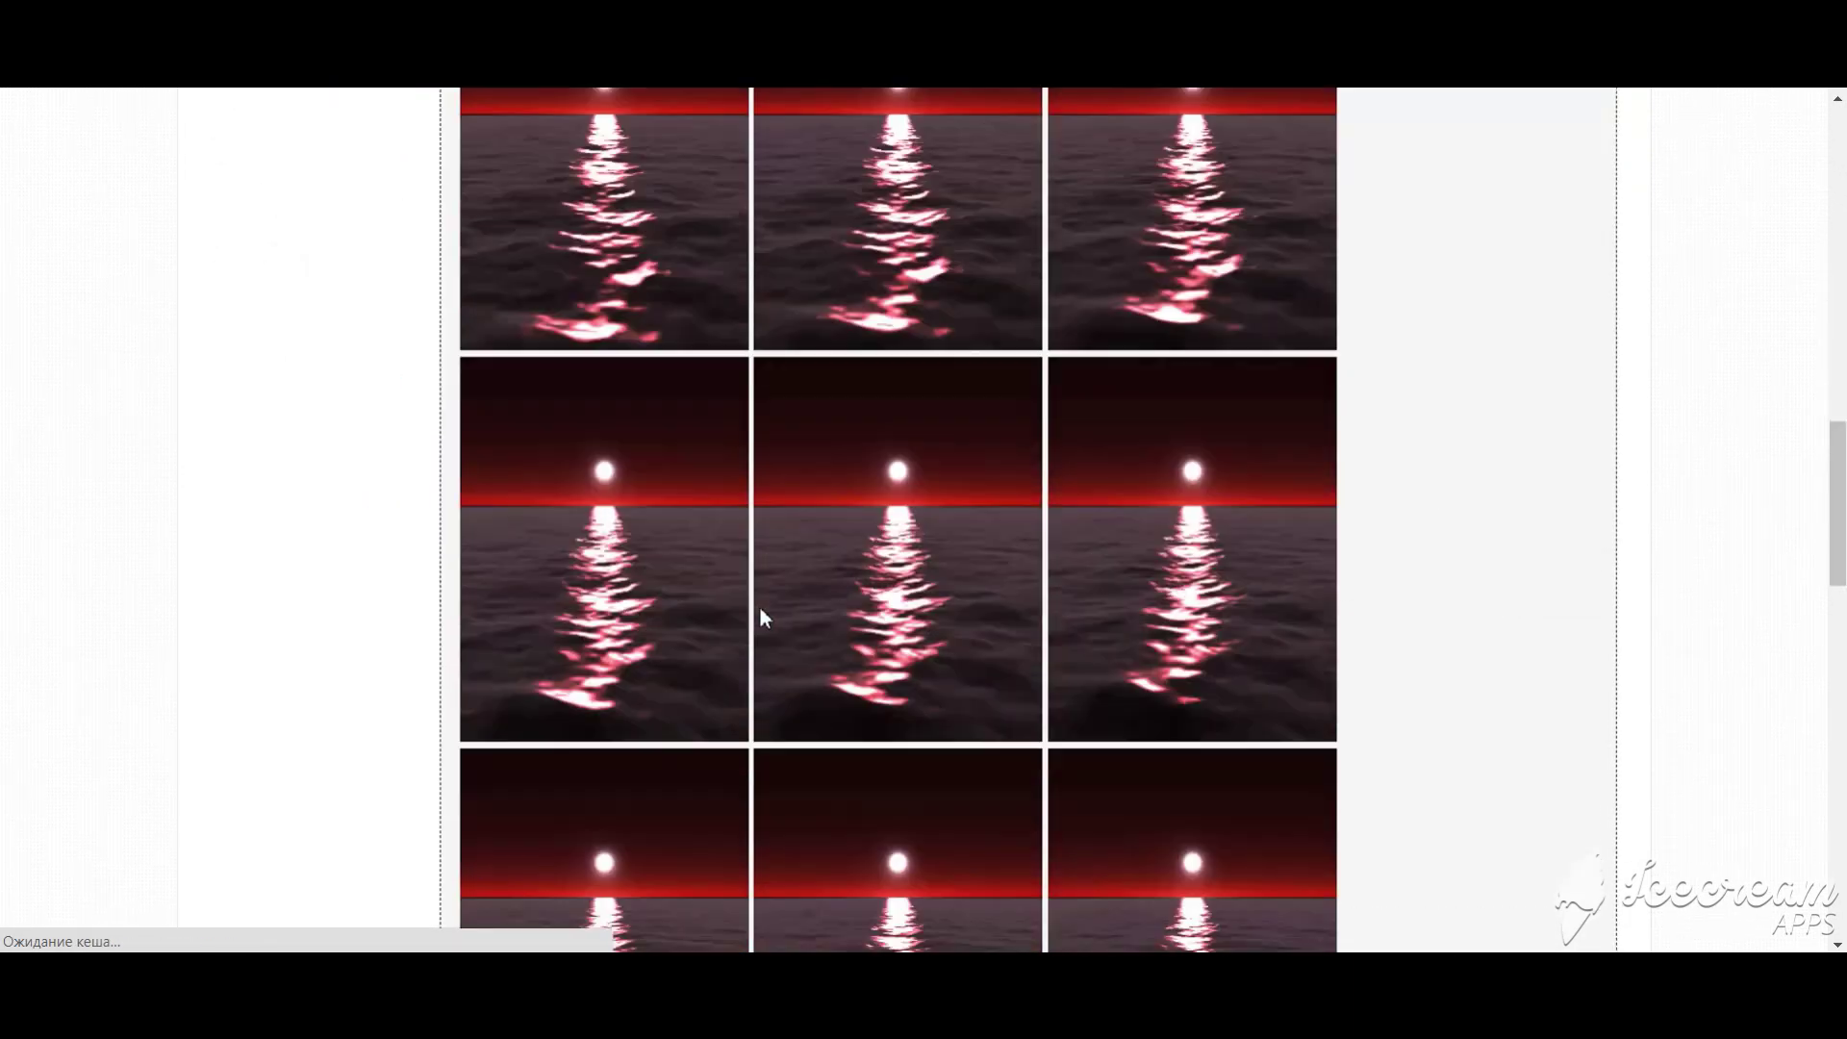
scroll(762, 615, down, 7)
scroll(765, 618, up, 1)
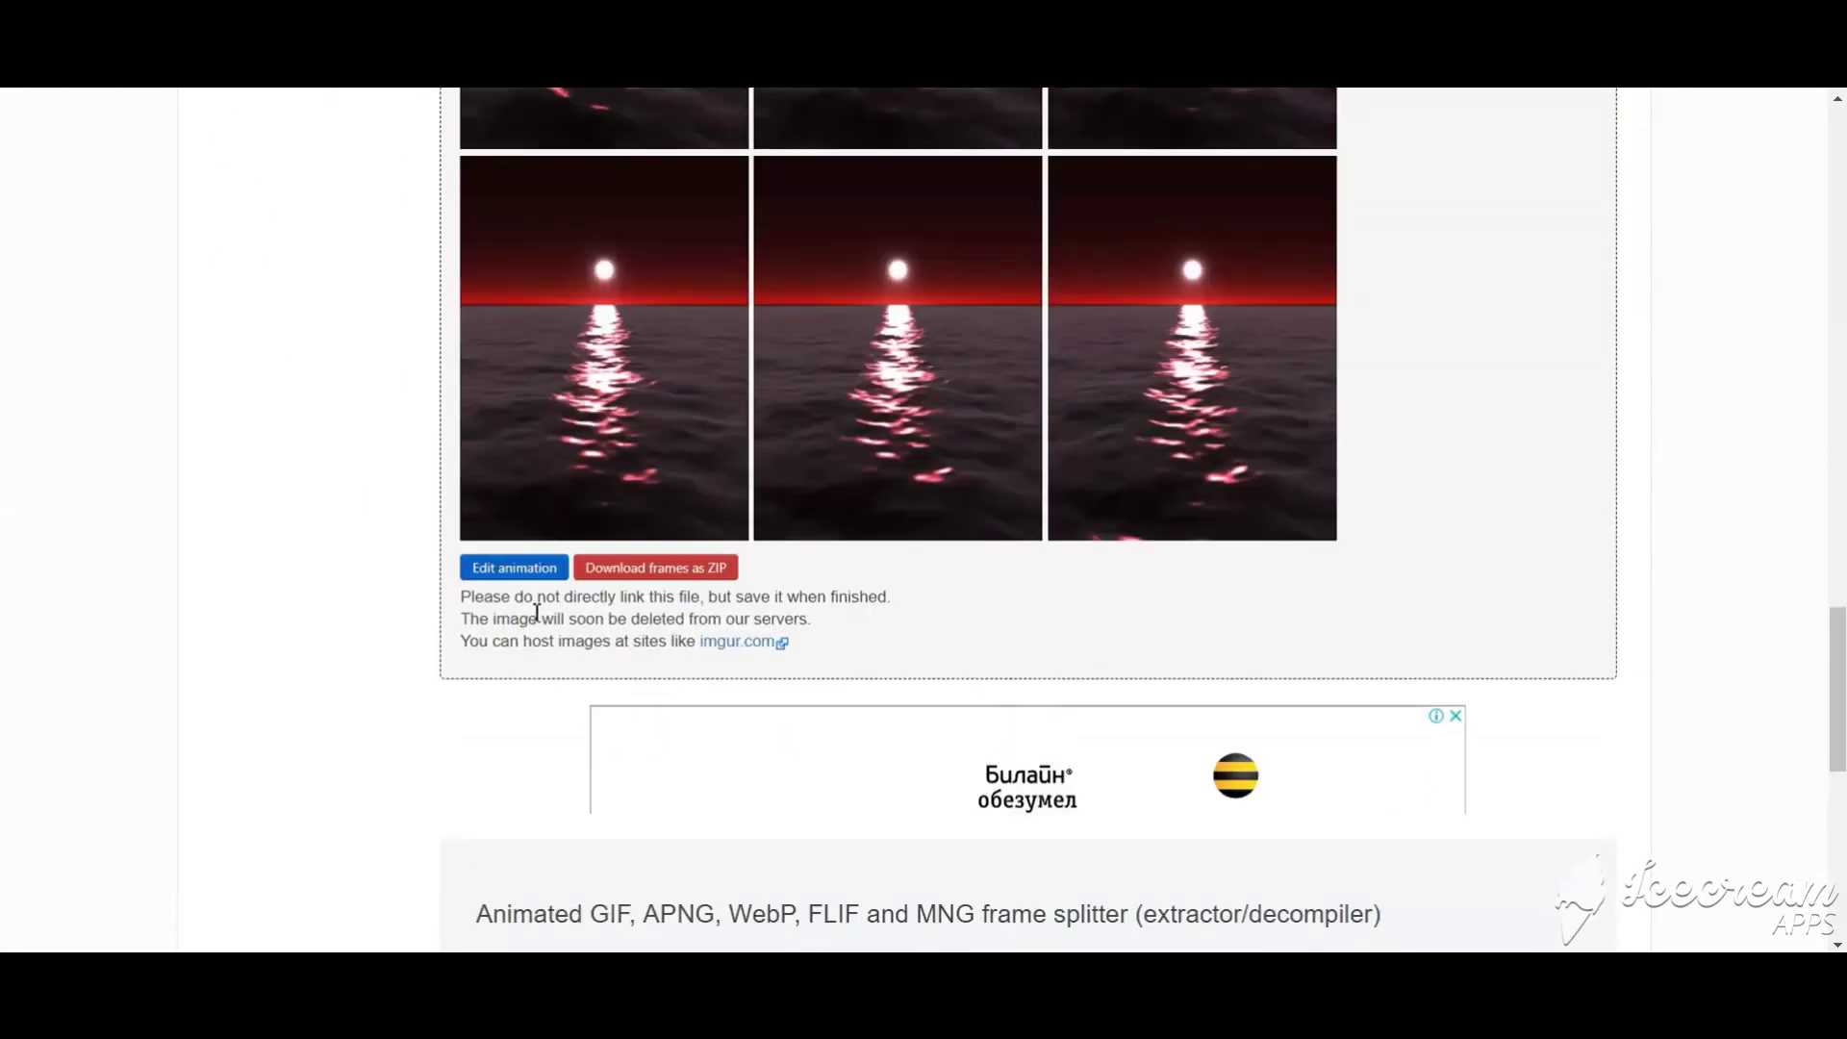
click(655, 566)
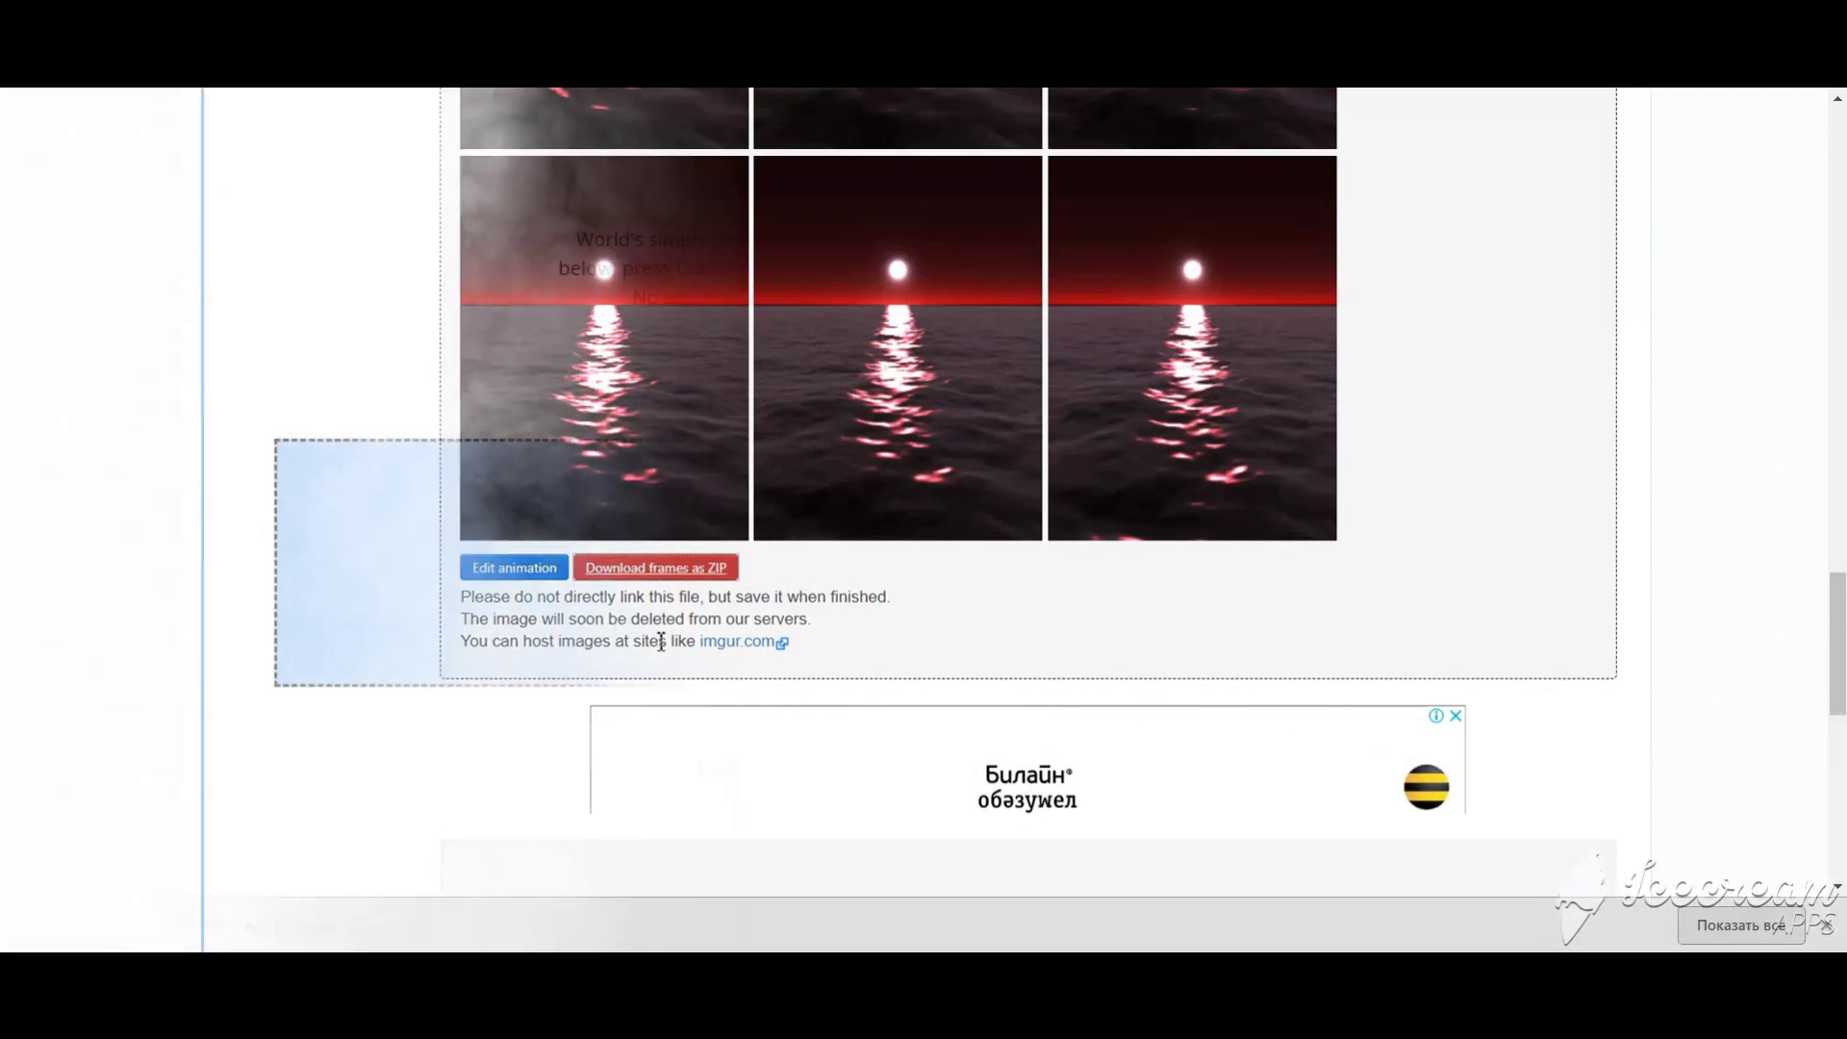
Convert frames frame_00 through frame_03 from the split folder to PNG
click(833, 513)
double_click(282, 157)
click(284, 157)
double_click(284, 156)
click(935, 727)
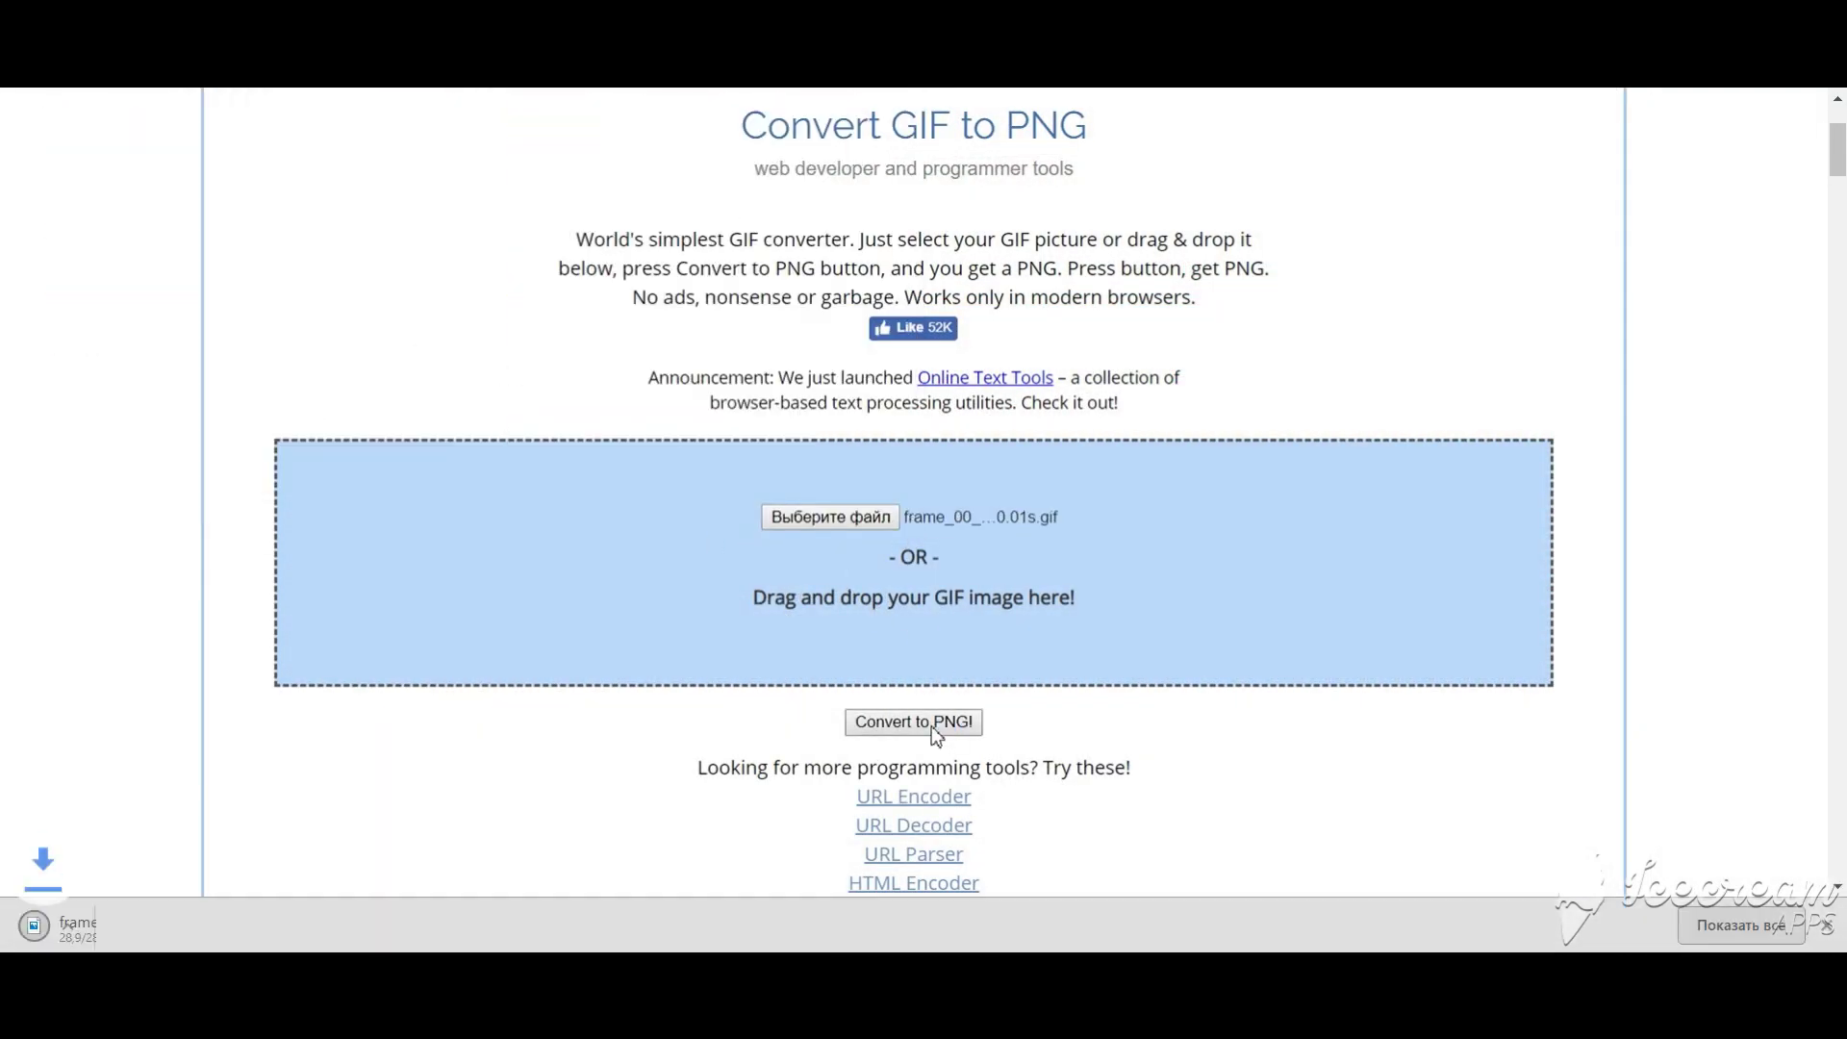
click(823, 512)
double_click(433, 153)
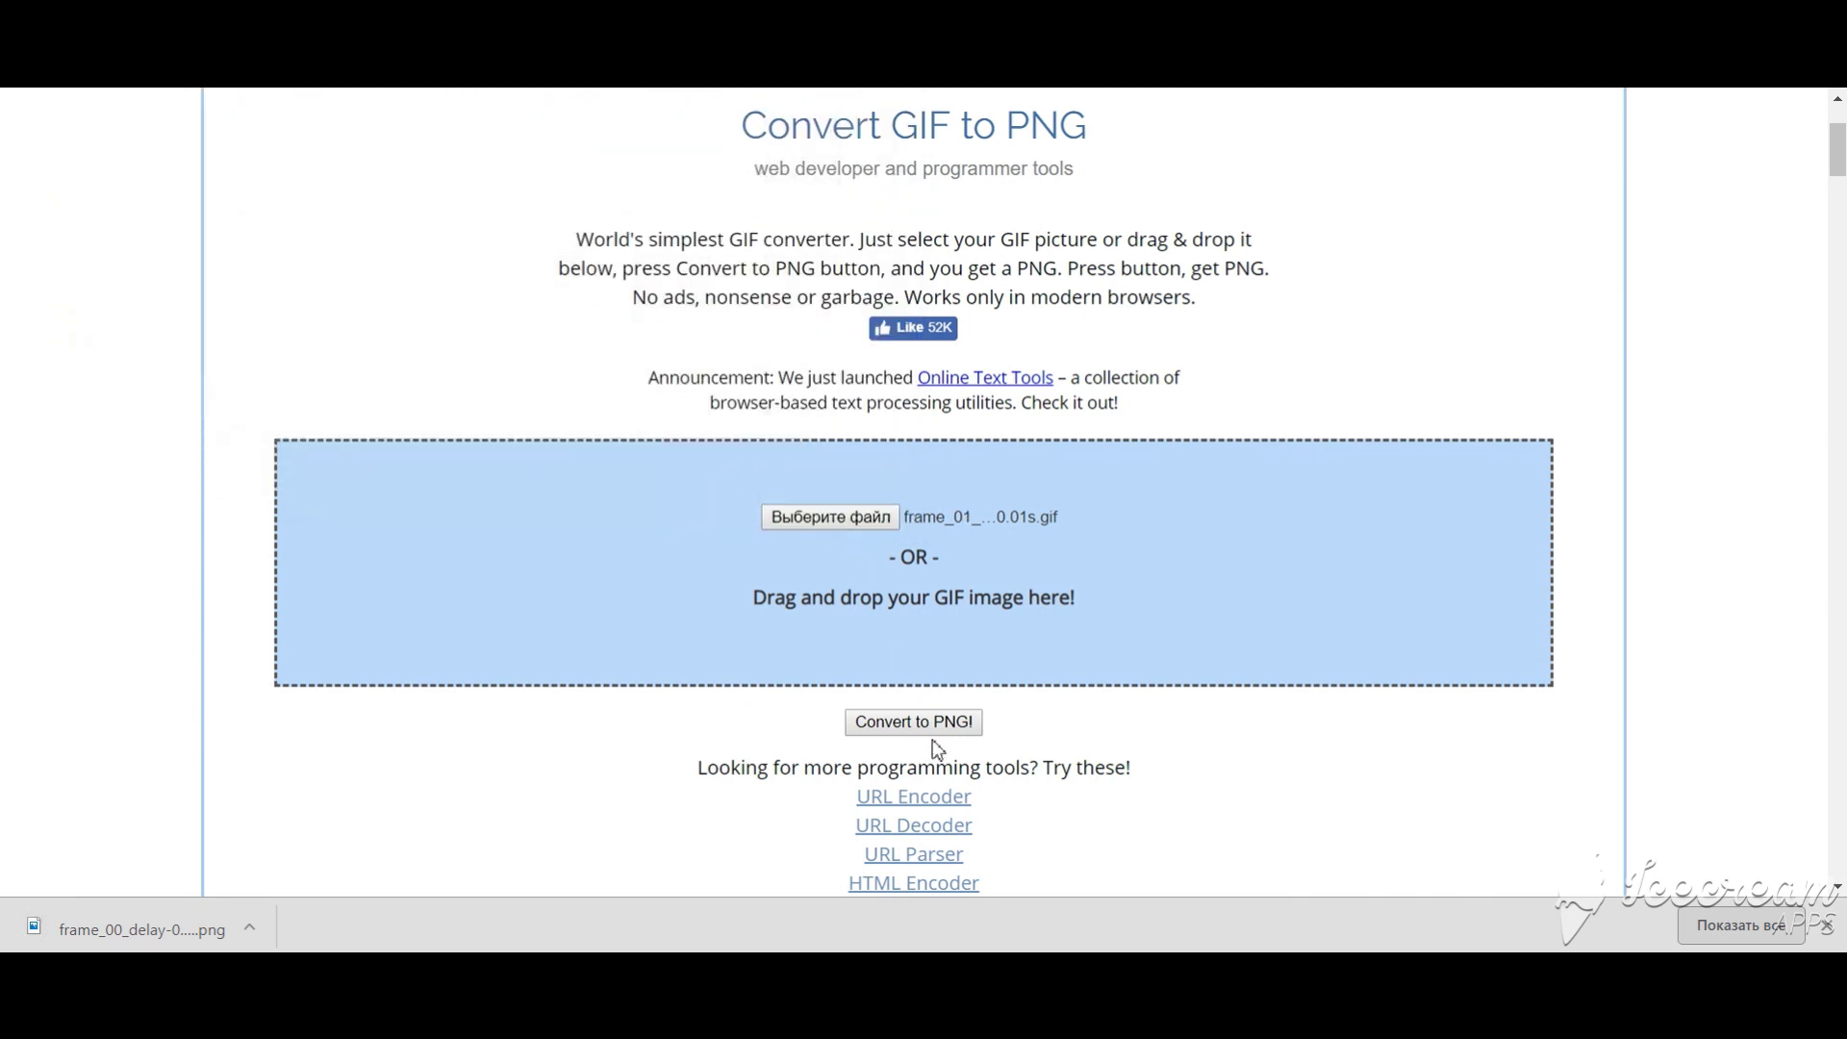
click(818, 522)
double_click(577, 153)
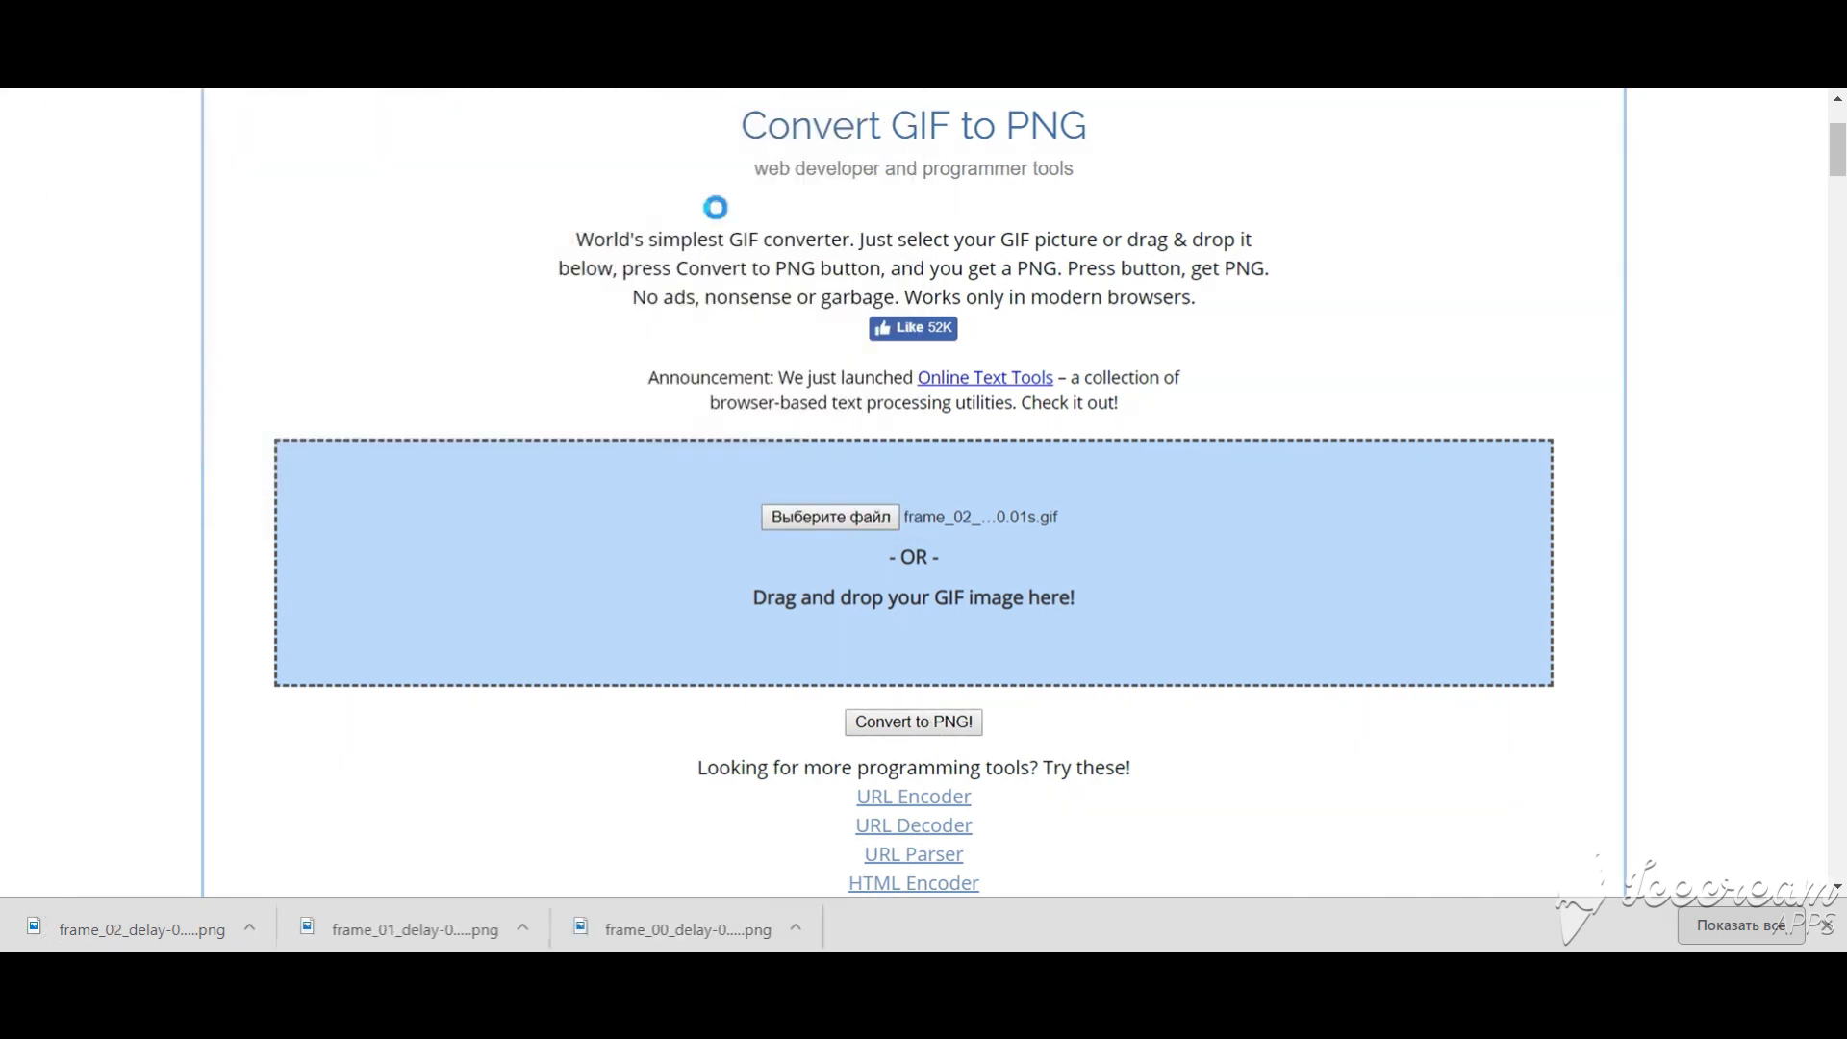
click(830, 518)
double_click(722, 153)
click(830, 517)
Convert frames frame_04 through frame_08 to PNG and download them
double_click(813, 148)
click(914, 722)
click(813, 521)
double_click(288, 310)
double_click(585, 348)
click(809, 517)
double_click(549, 318)
click(913, 723)
click(824, 517)
double_click(678, 315)
click(914, 722)
click(824, 516)
Convert frames frame_09 through frame_13 to PNG, then begin the final frame_14
double_click(817, 308)
click(914, 723)
click(823, 517)
double_click(278, 426)
click(913, 722)
click(824, 516)
double_click(415, 426)
click(913, 722)
click(823, 518)
double_click(548, 427)
click(914, 721)
click(823, 516)
double_click(683, 425)
click(913, 721)
click(825, 516)
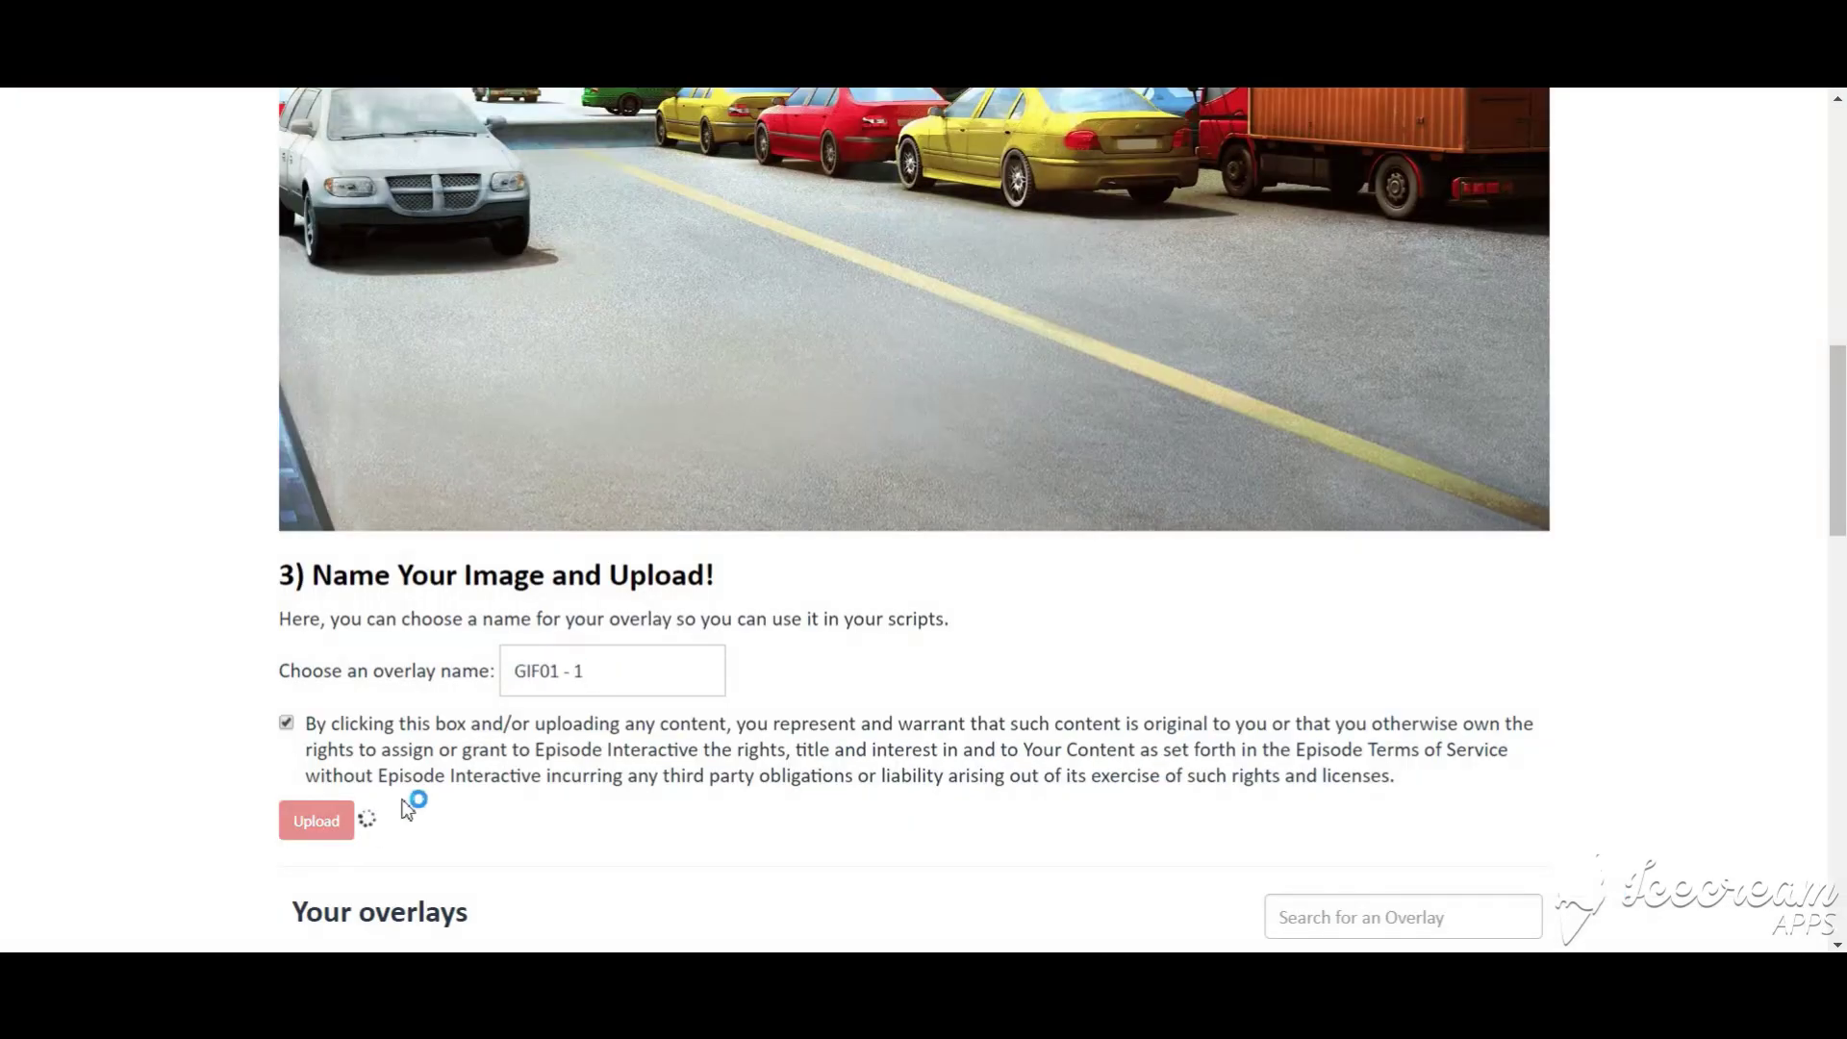
text(GIF01 - 2)
Submit overlay GIF01 - 1 and upload the next frame PNG as a GIF01 overlay
key(Return)
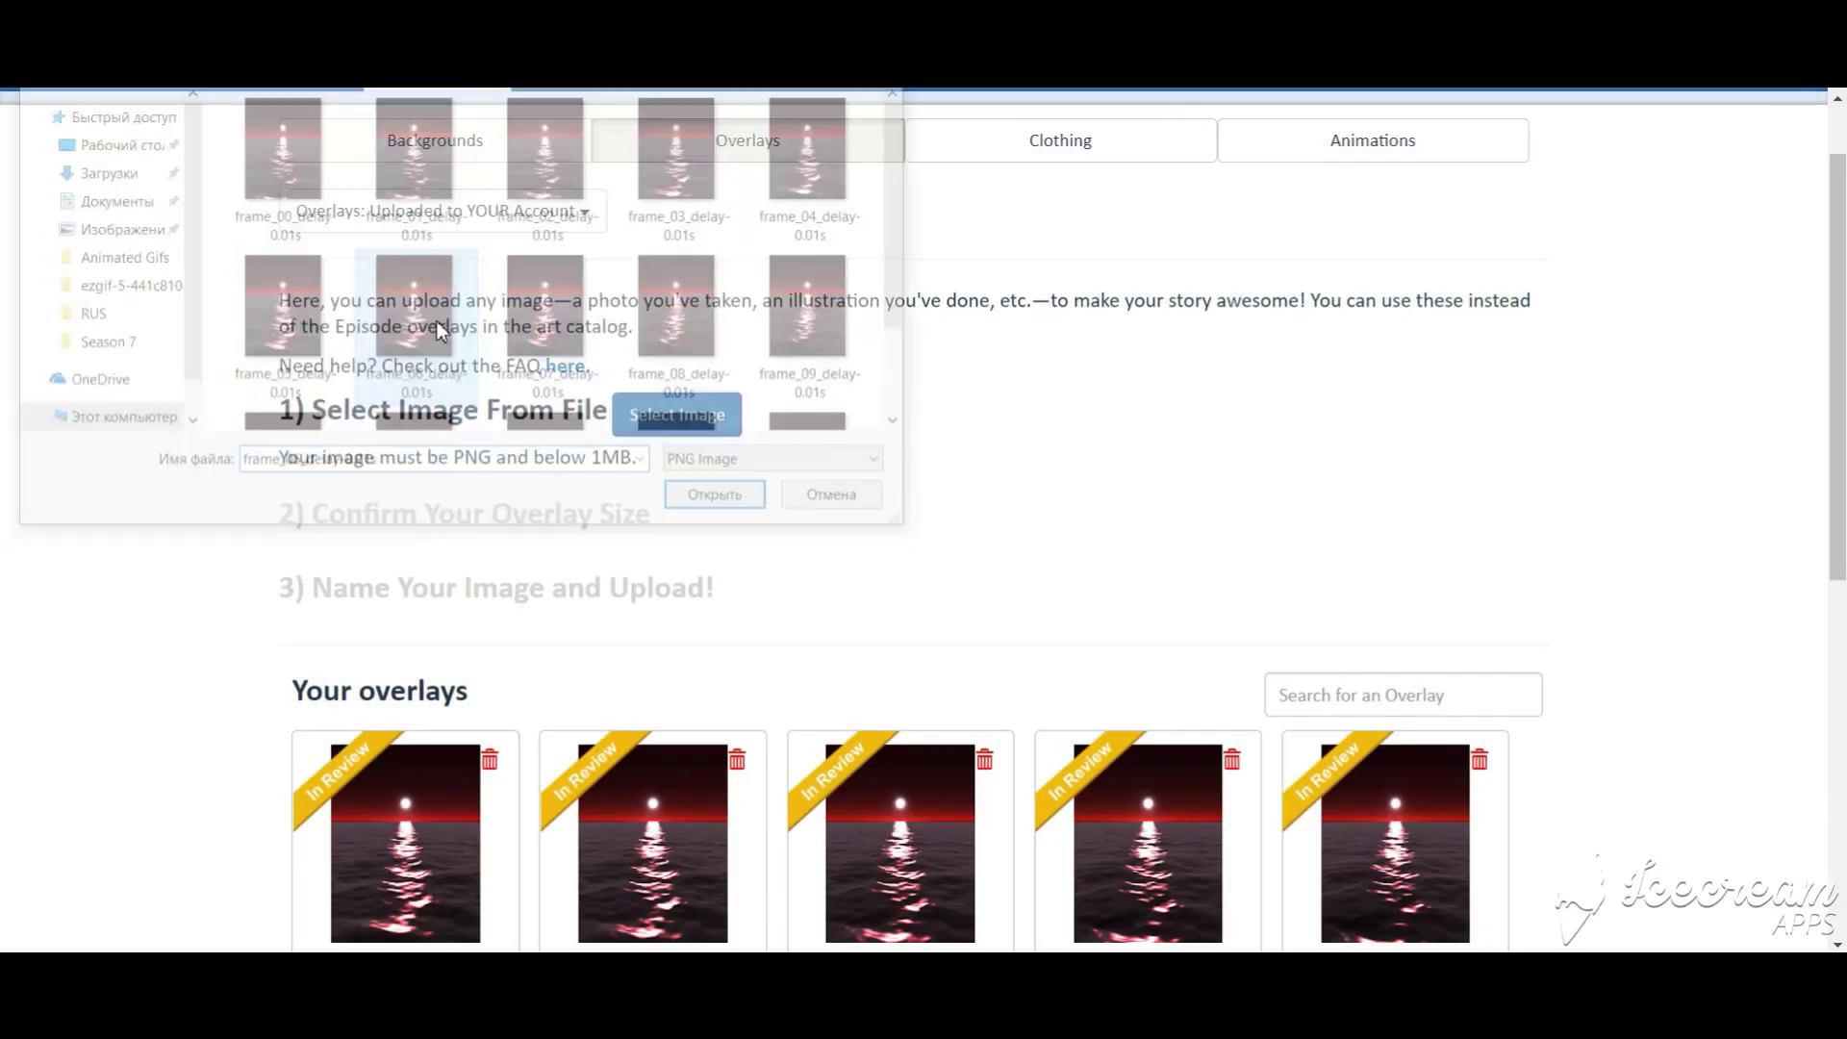
scroll(517, 548, down, 5)
text(GIF01 - 6)
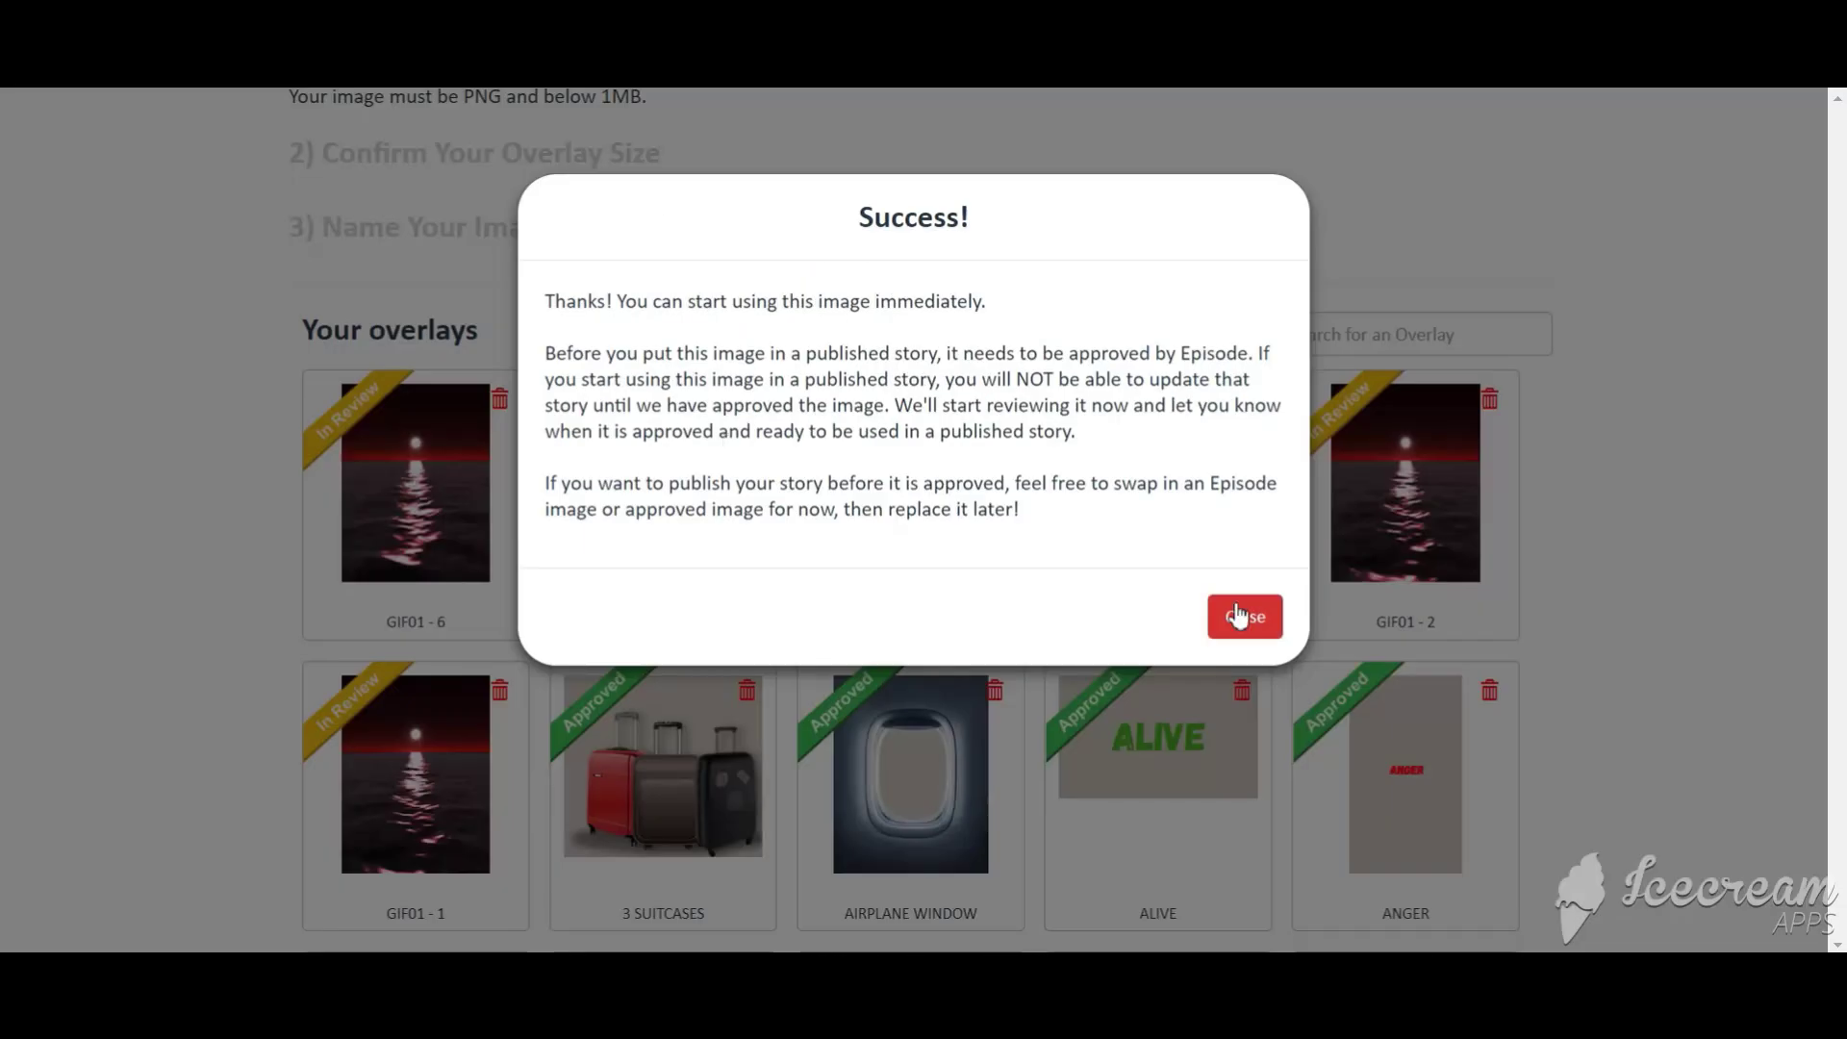
click(1237, 616)
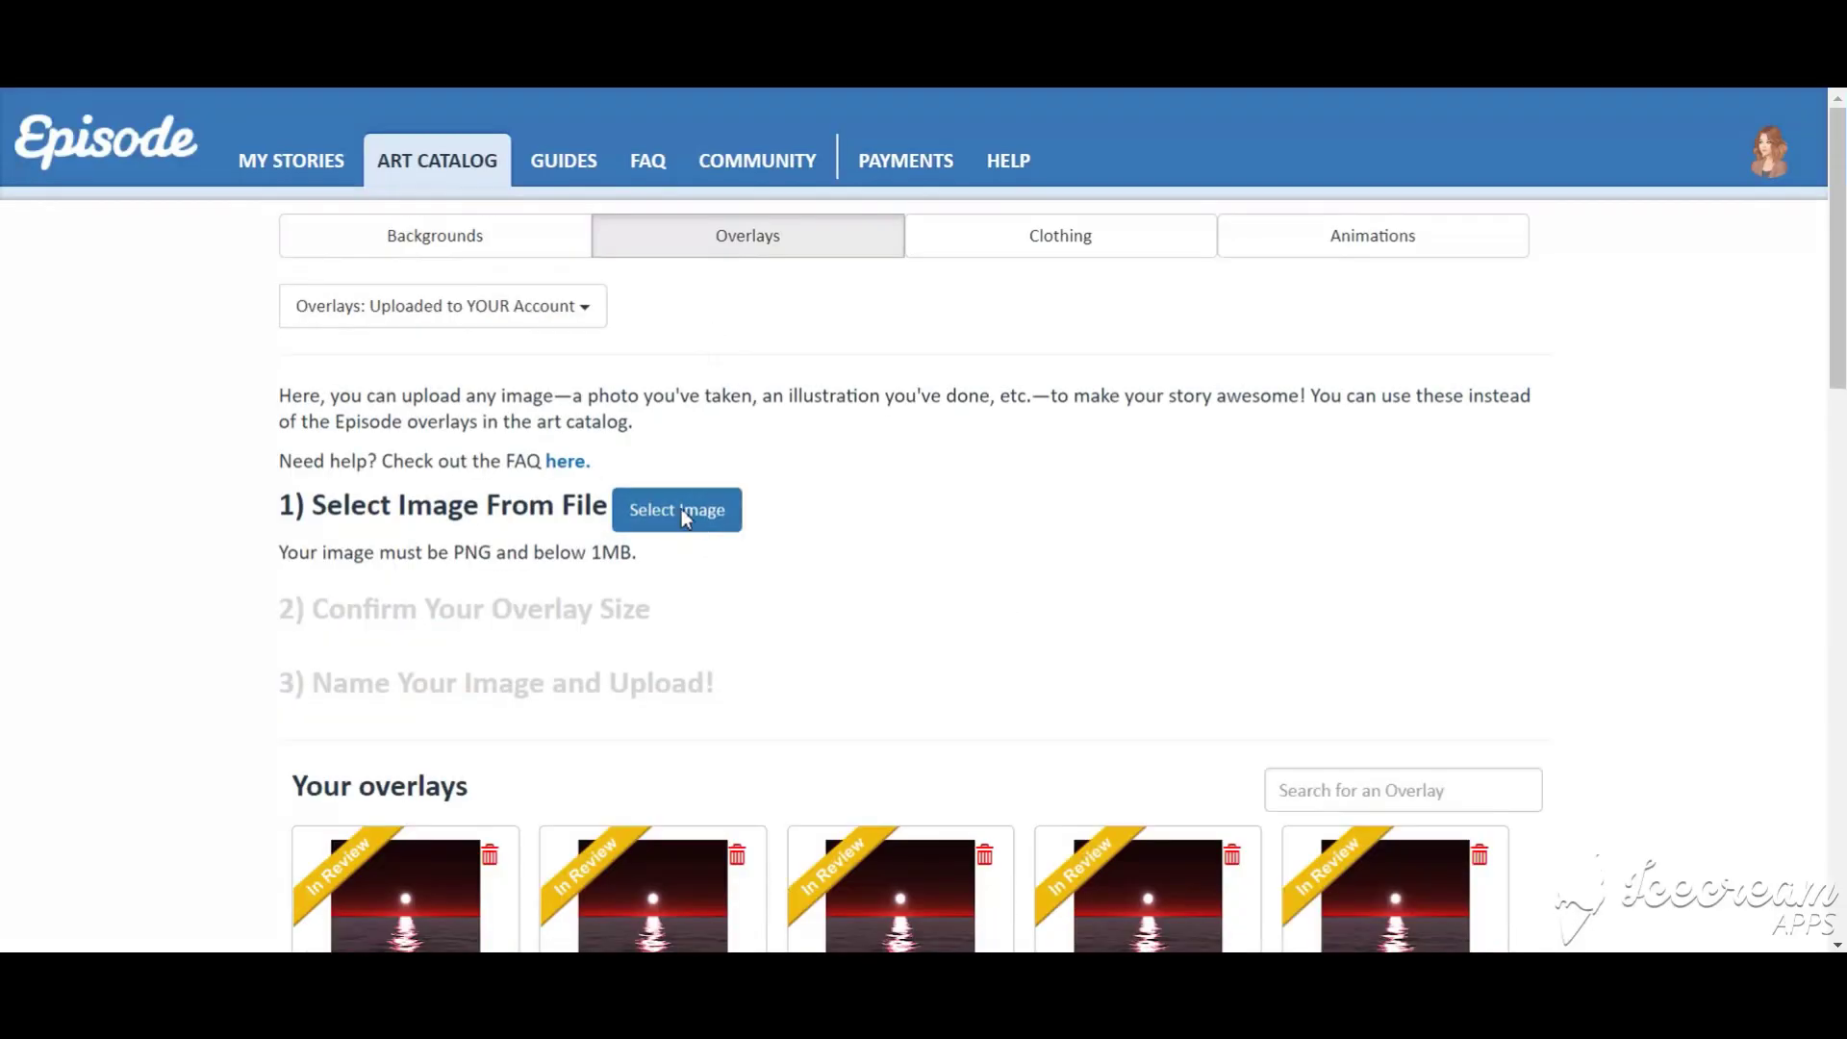
scroll(631, 644, down, 5)
text(GIF01 - 7)
click(316, 701)
click(1246, 565)
double_click(557, 289)
scroll(649, 543, down, 5)
text(GIF01 - 1)
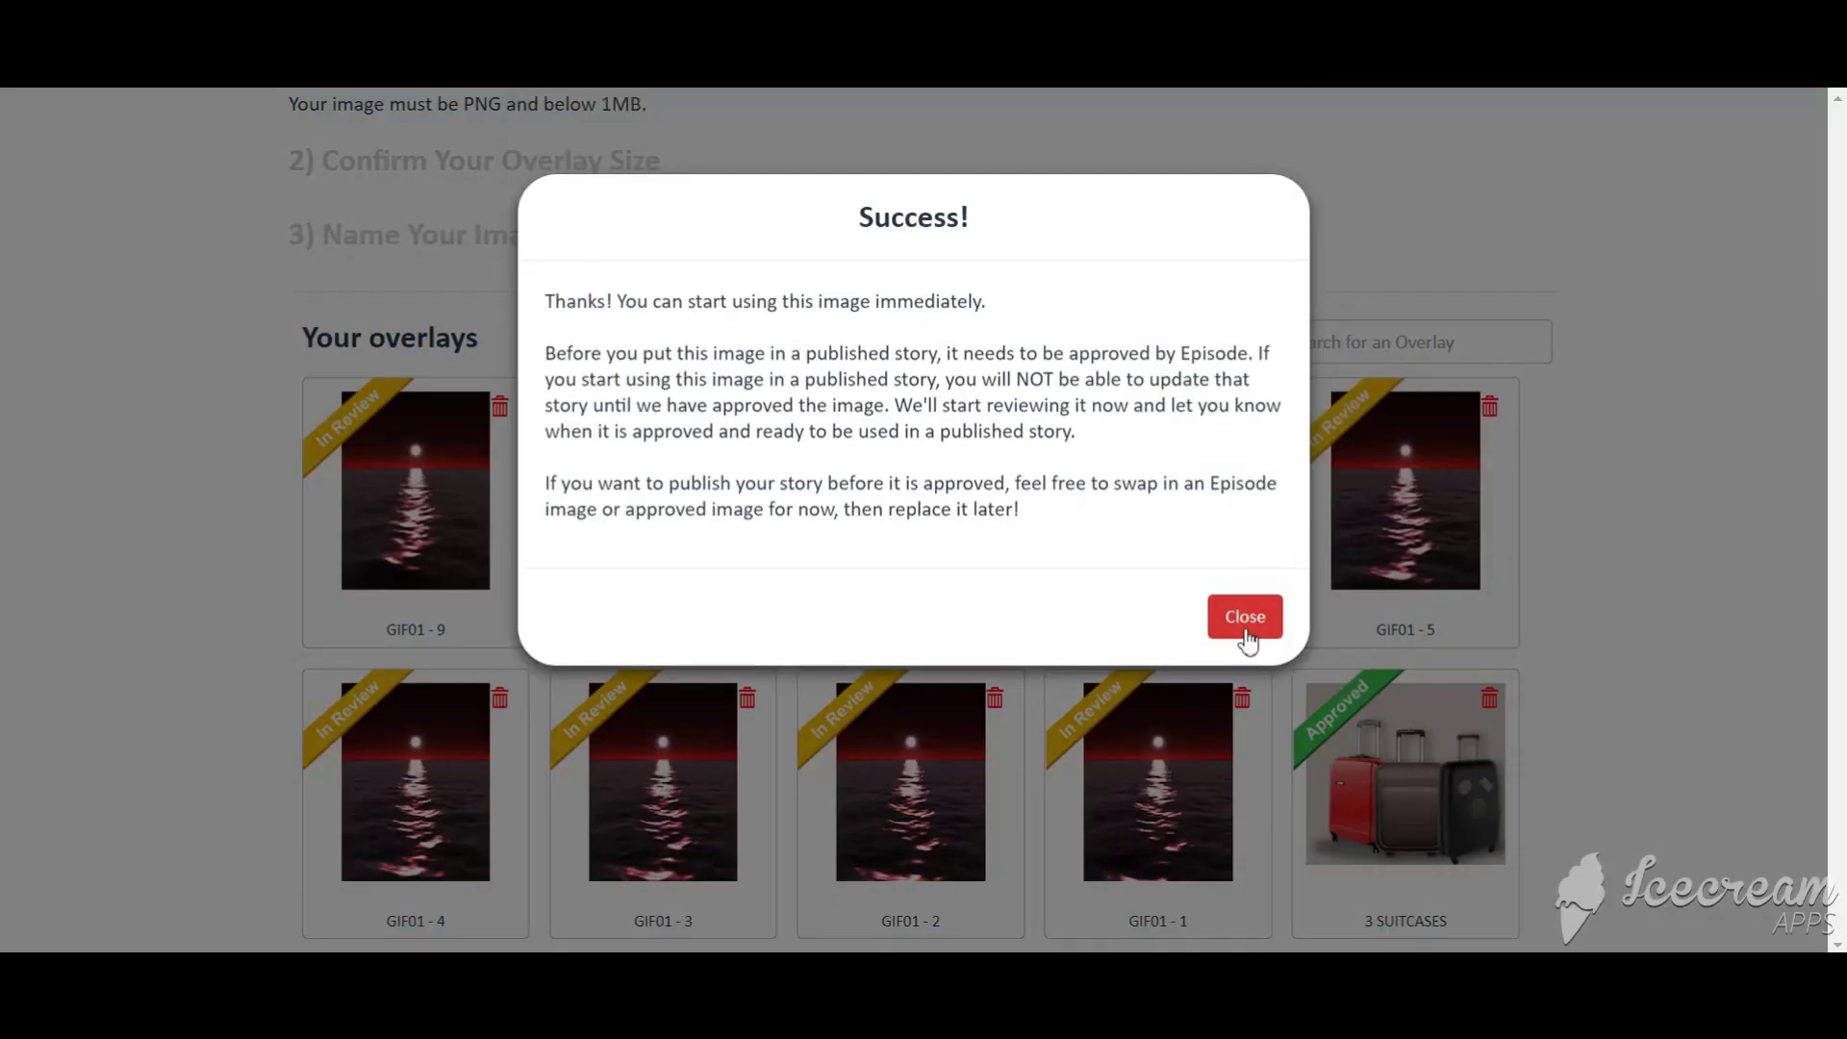
click(1246, 614)
scroll(998, 482, down, 5)
scroll(726, 465, down, 5)
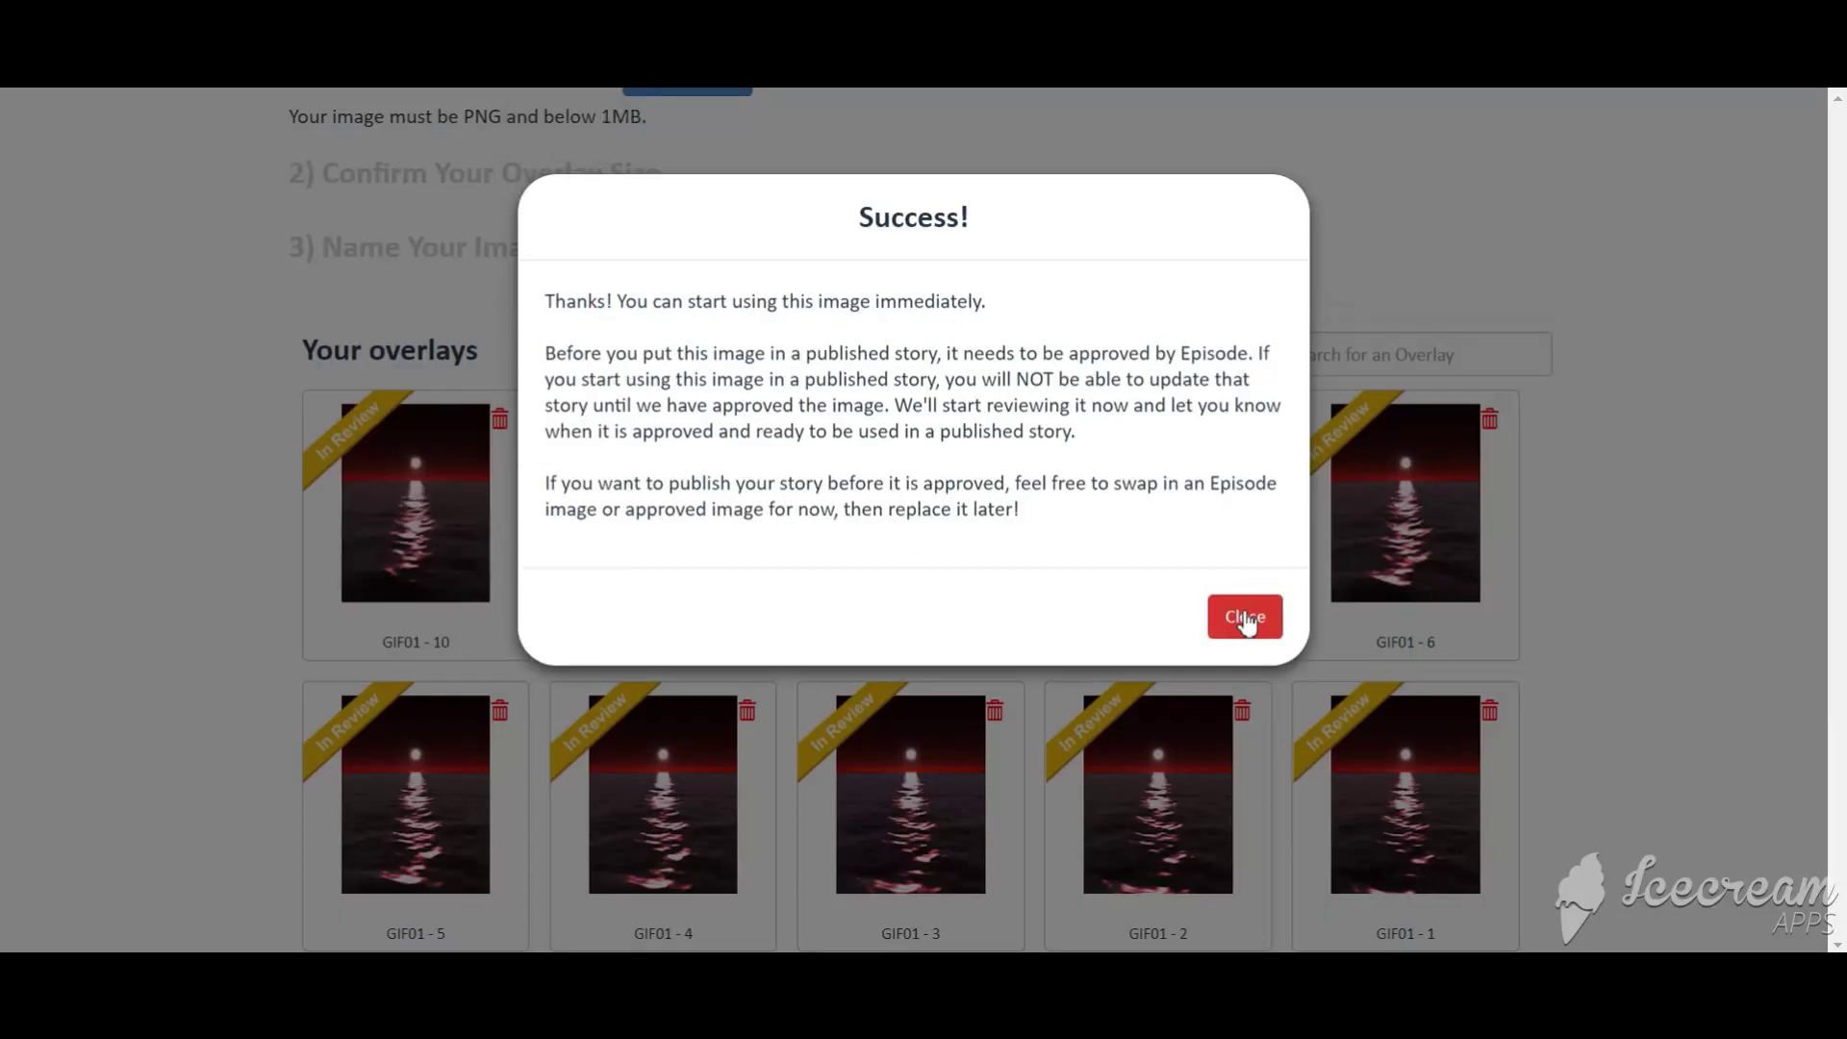
scroll(681, 595, down, 5)
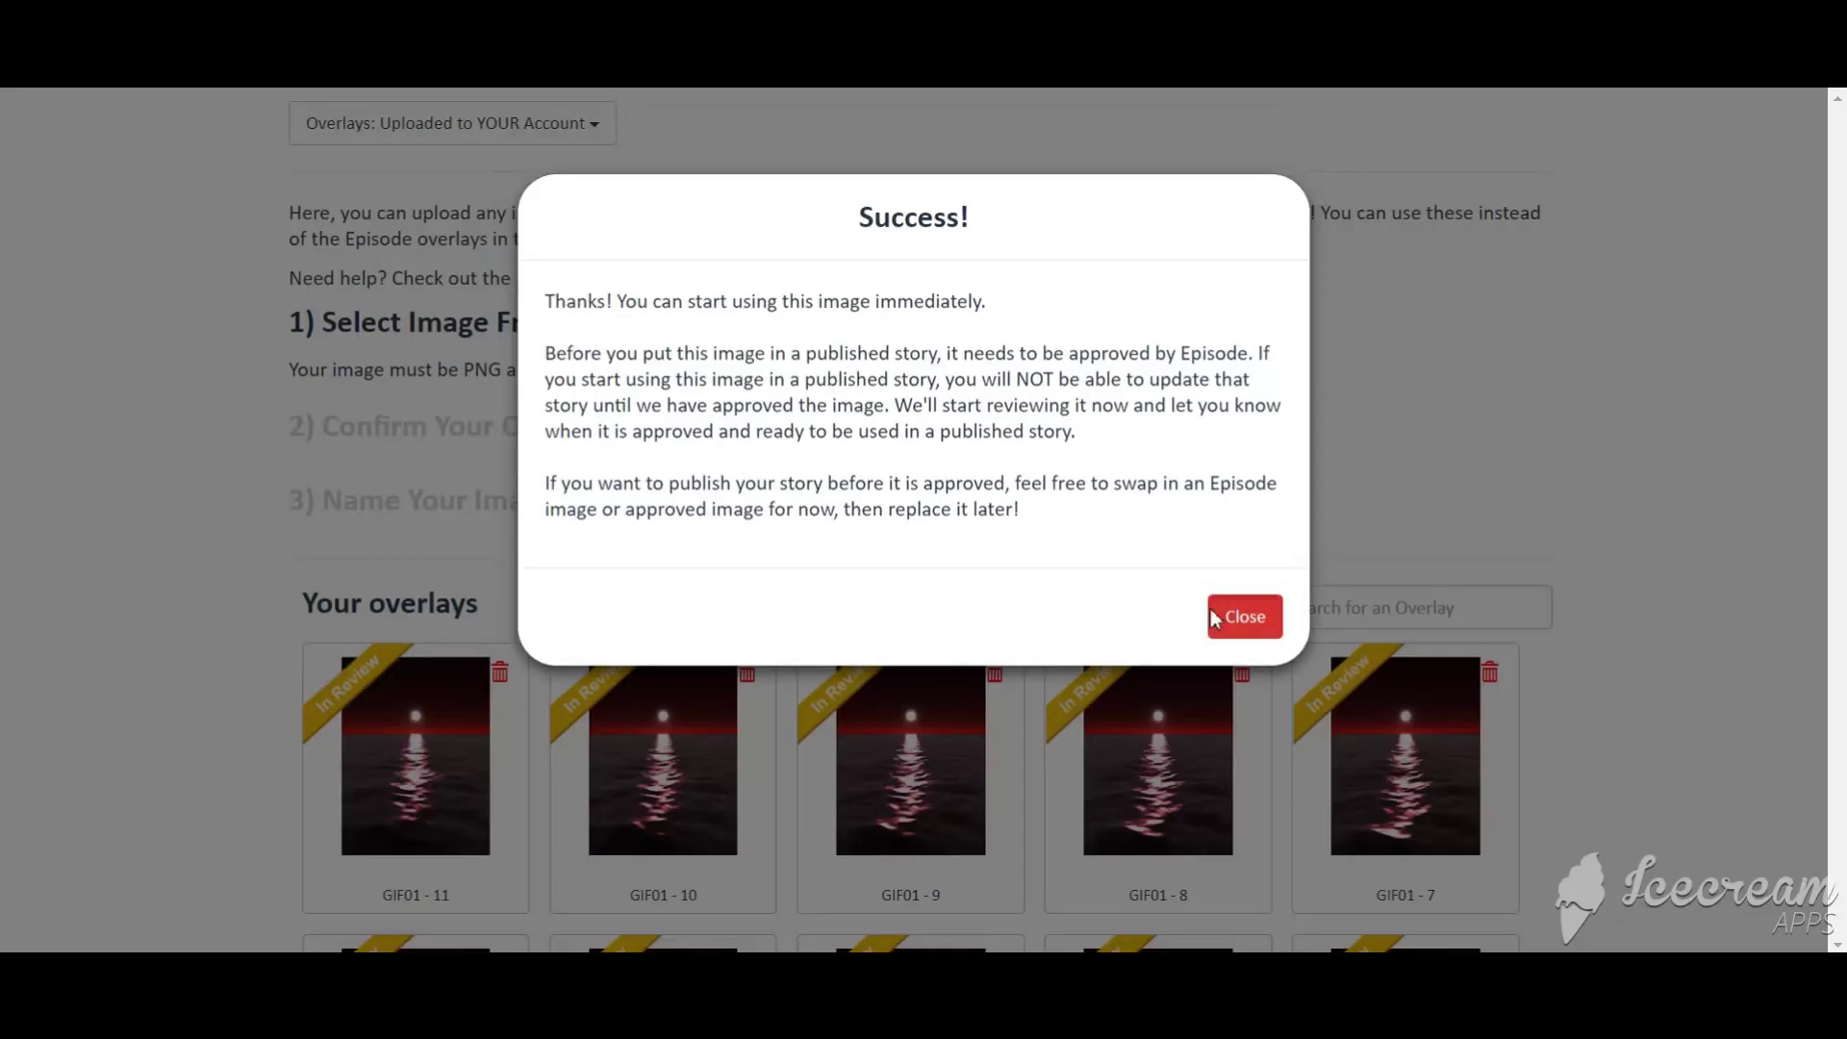
Renumber the overlay name and upload the following GIF01 frame overlay
click(1246, 616)
scroll(629, 433, down, 5)
click(629, 355)
key(BackSpace)
text(0)
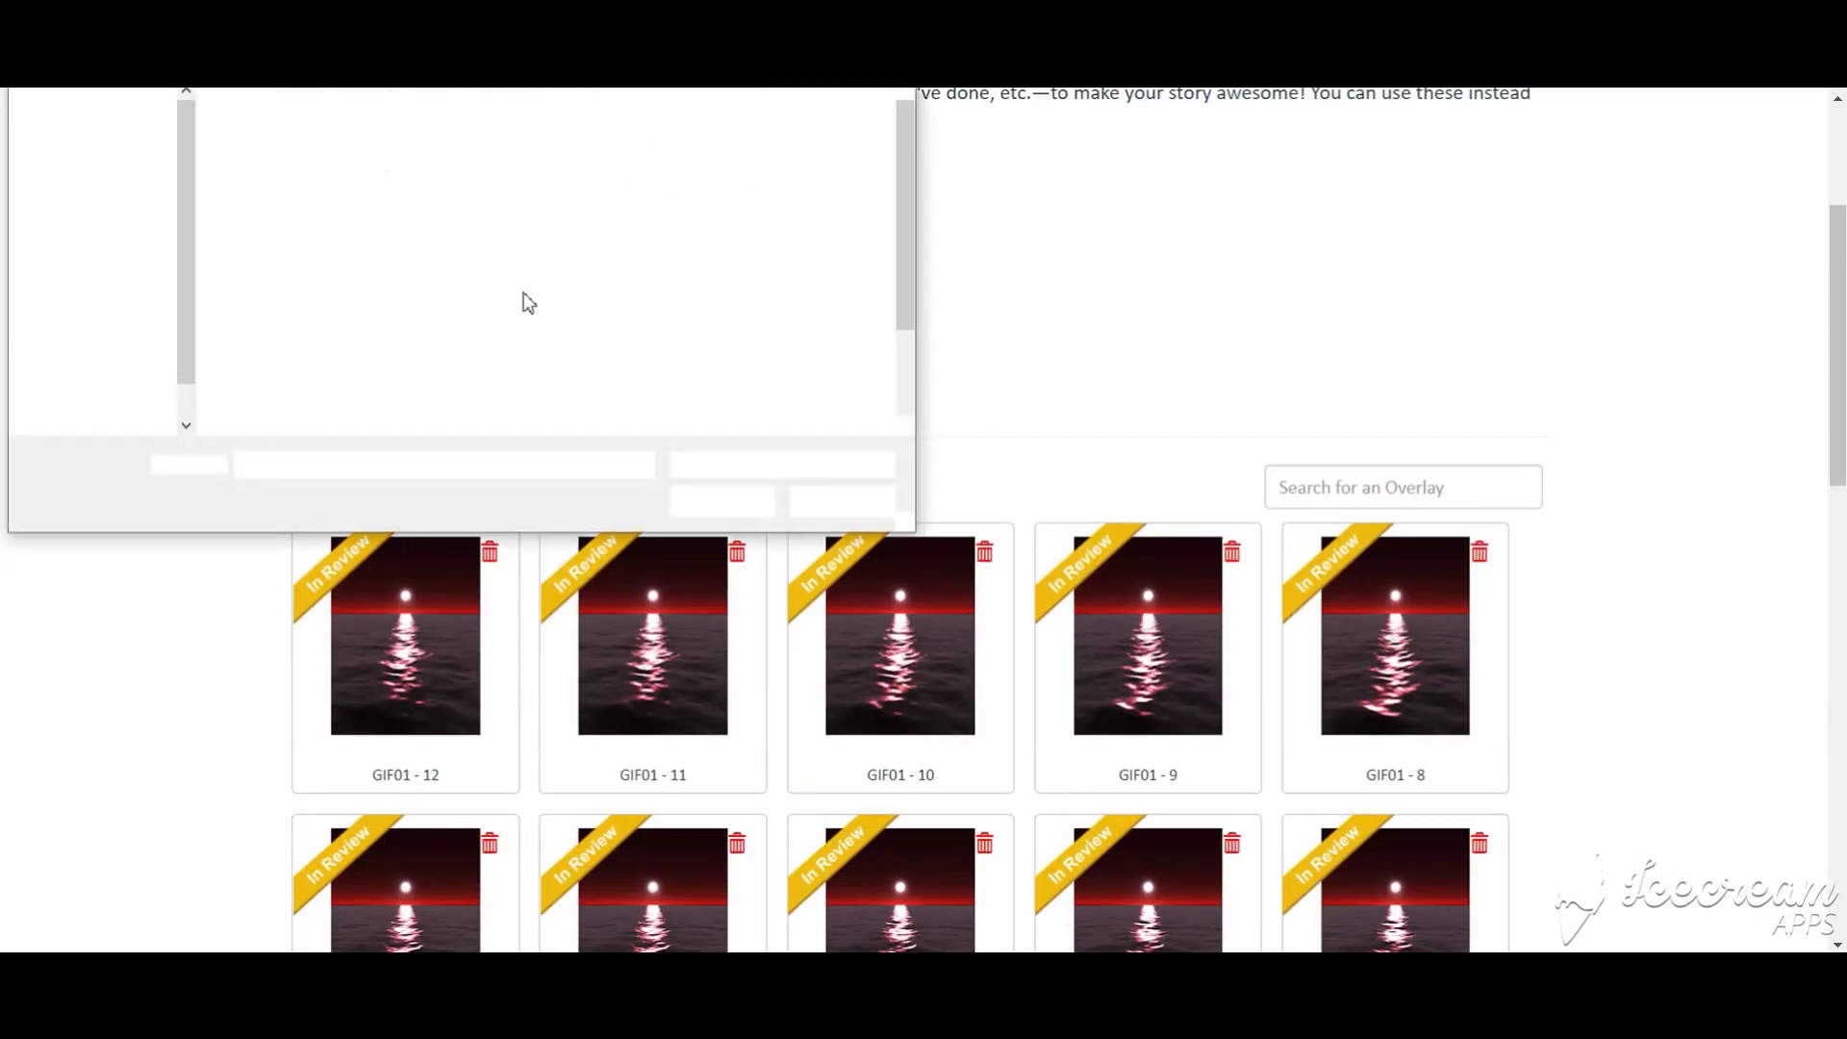
scroll(428, 654, down, 5)
key(BackSpace)
text(3)
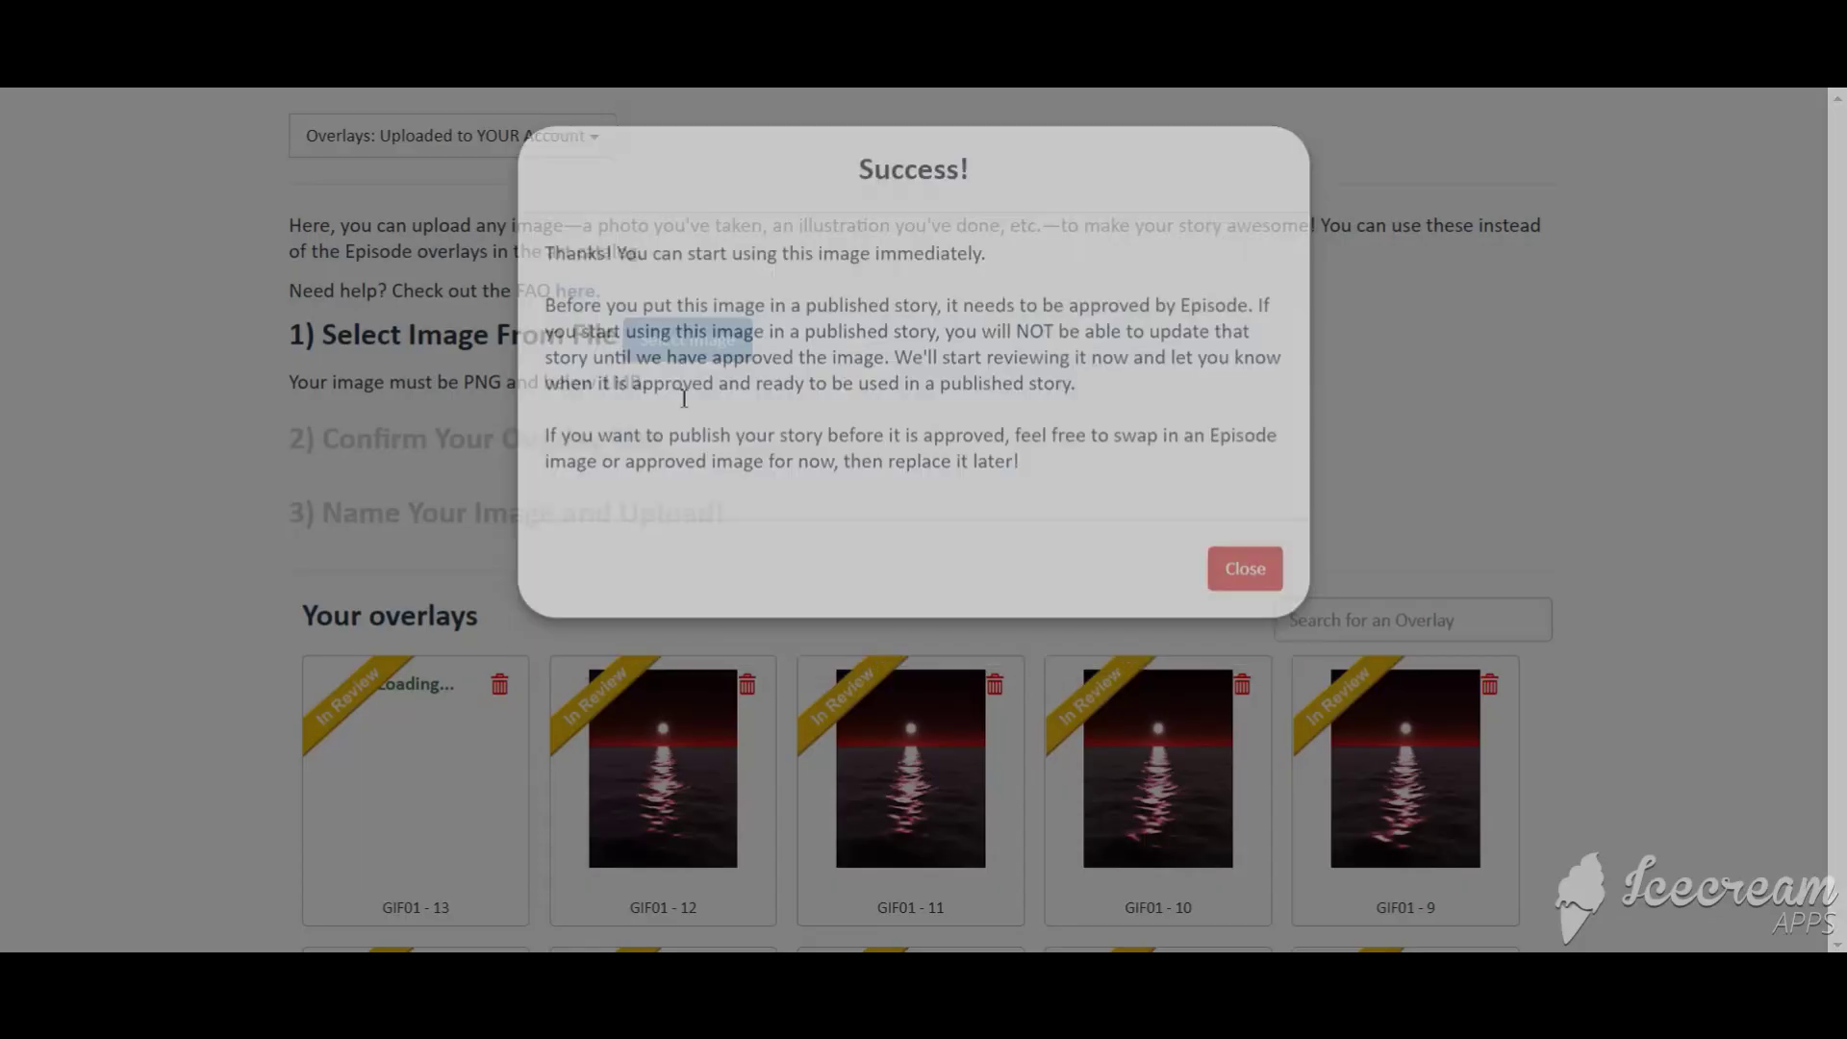
click(689, 339)
click(726, 499)
scroll(594, 434, down, 5)
Upload further GIF01 overlays and pick the last frame PNG for GIF01 - 15
click(593, 372)
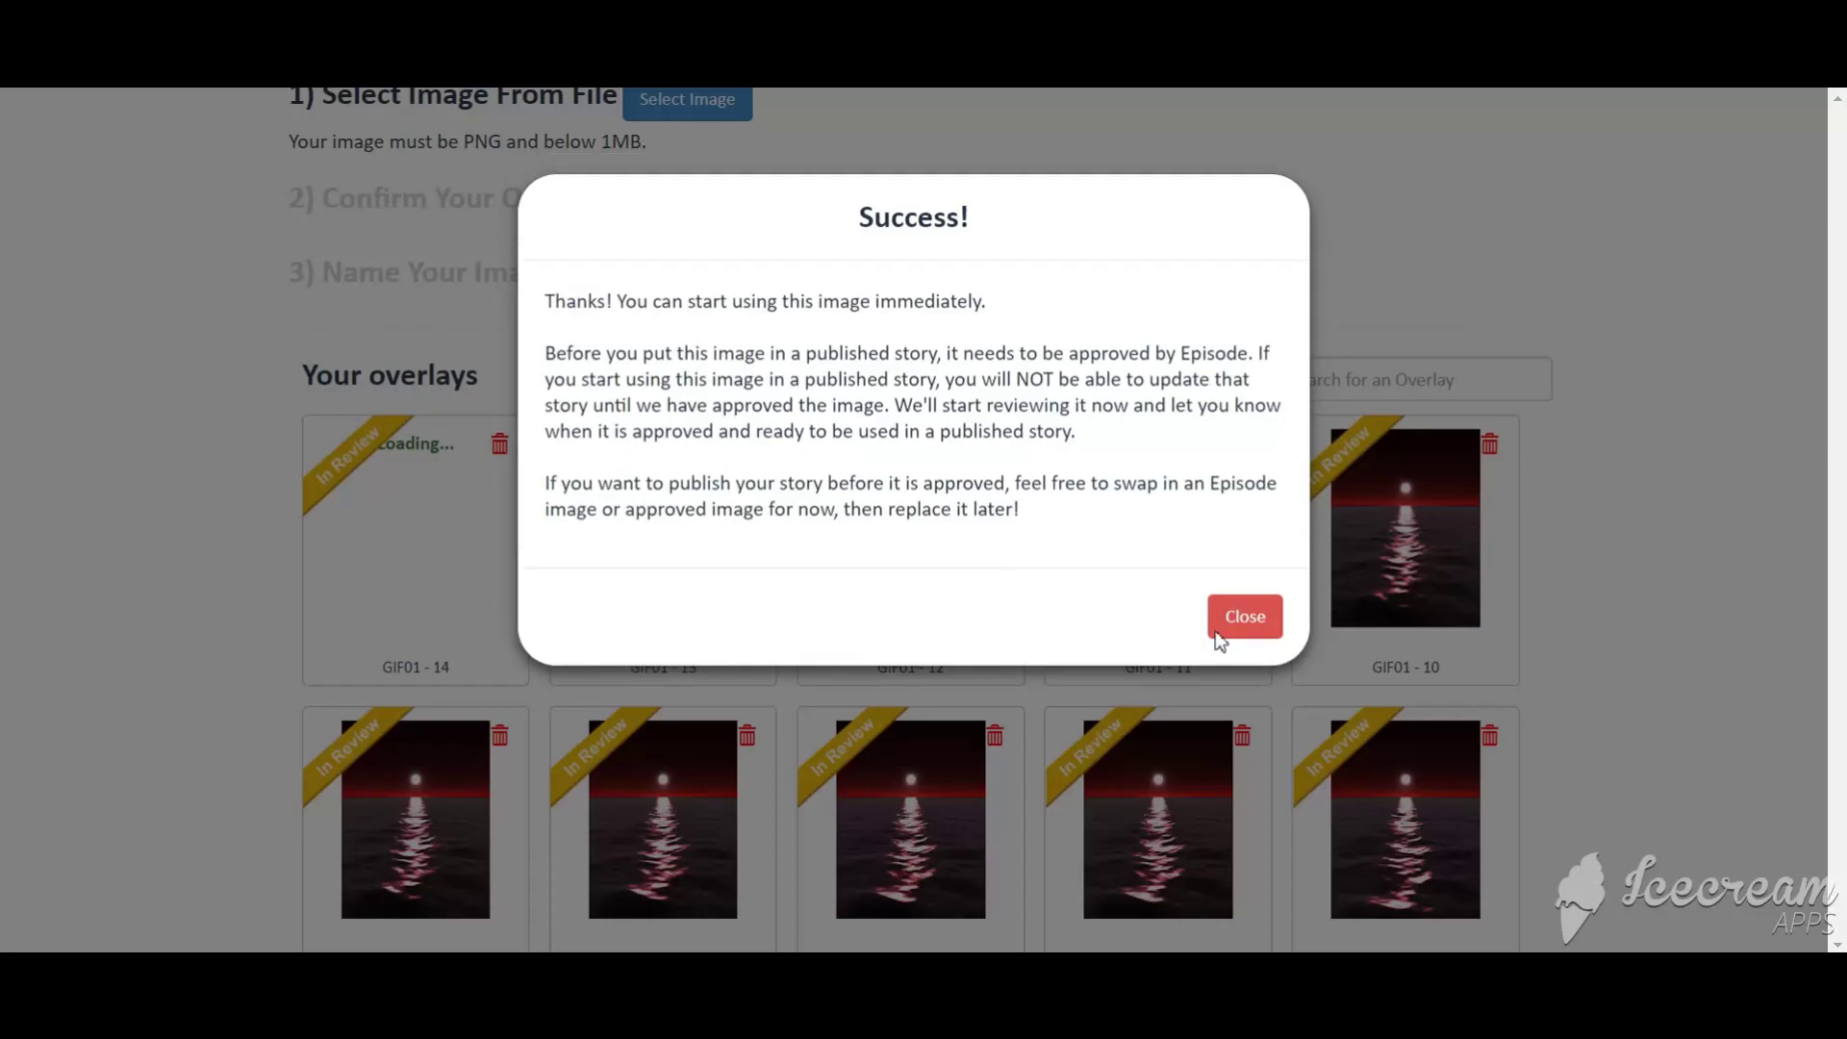
click(1245, 616)
click(693, 100)
double_click(812, 329)
scroll(577, 433, down, 5)
click(578, 364)
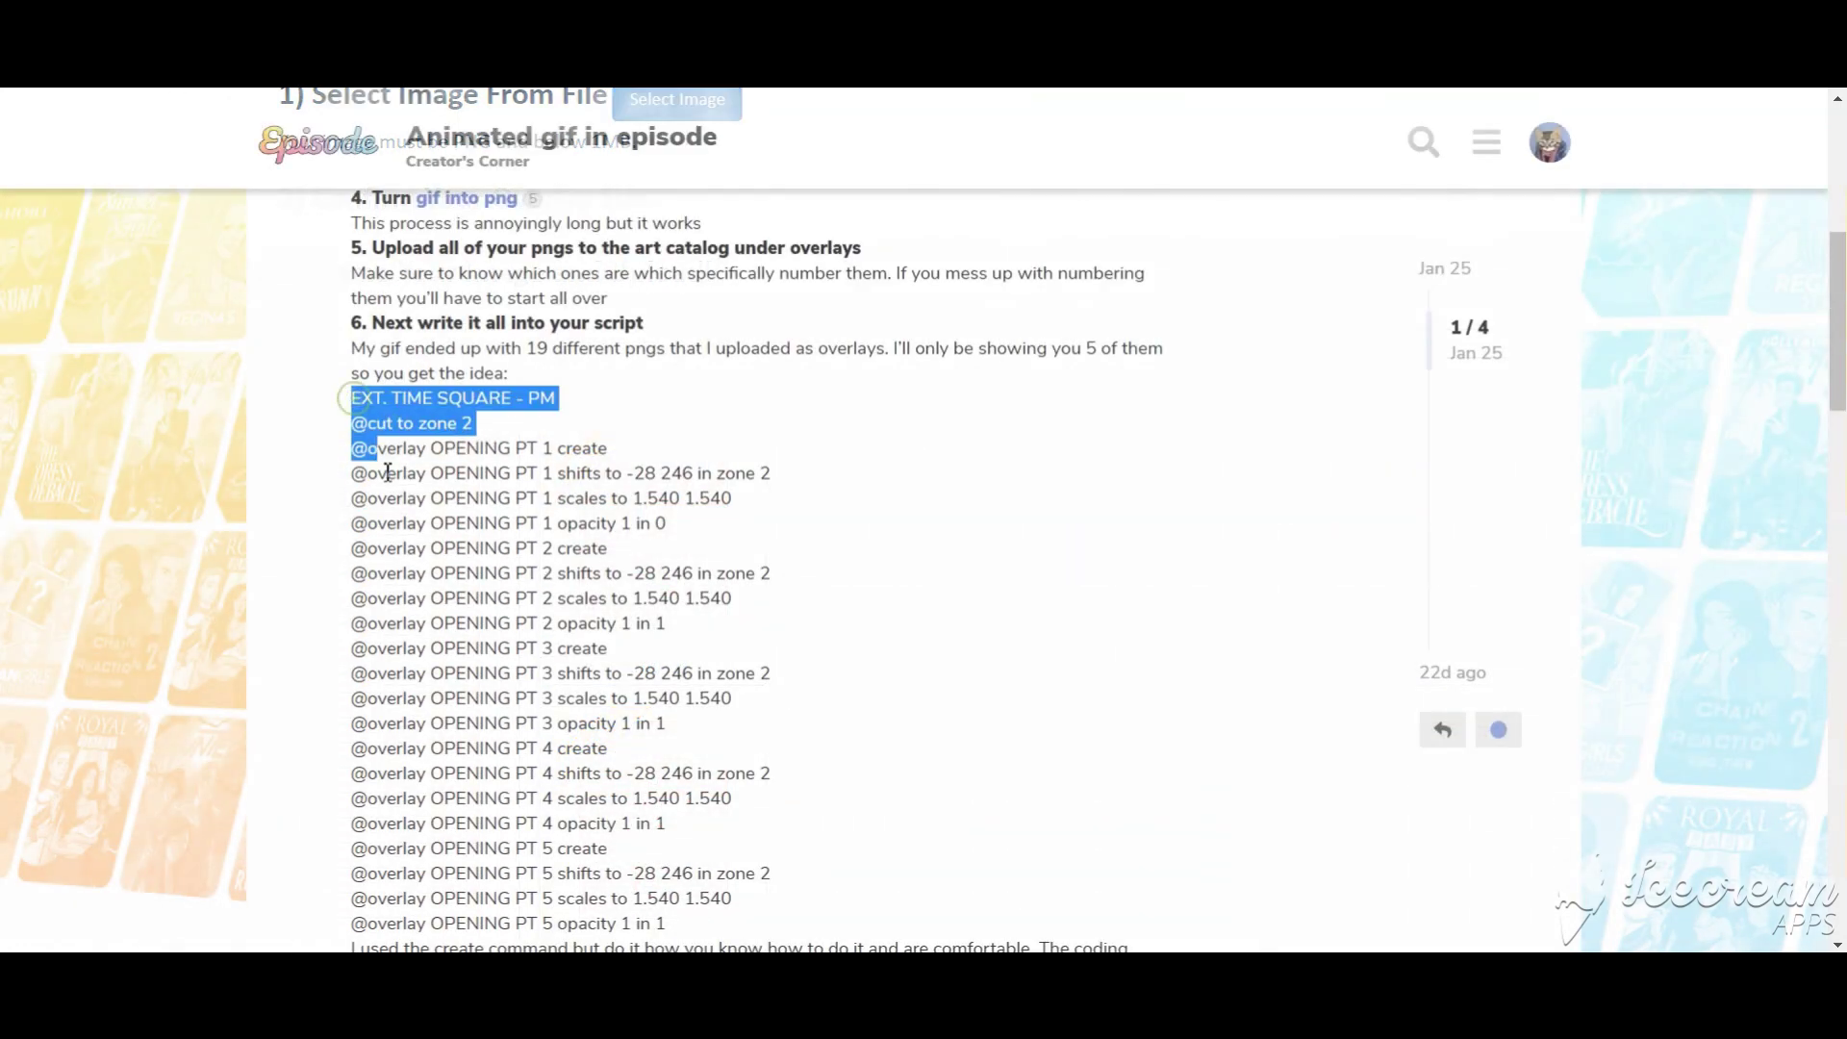
Paste the sample overlay script and remove the blank line after INT. BLACK - DAY
mouse_move(387, 450)
mouse_down()
mouse_move(599, 624)
mouse_move(680, 631)
mouse_up()
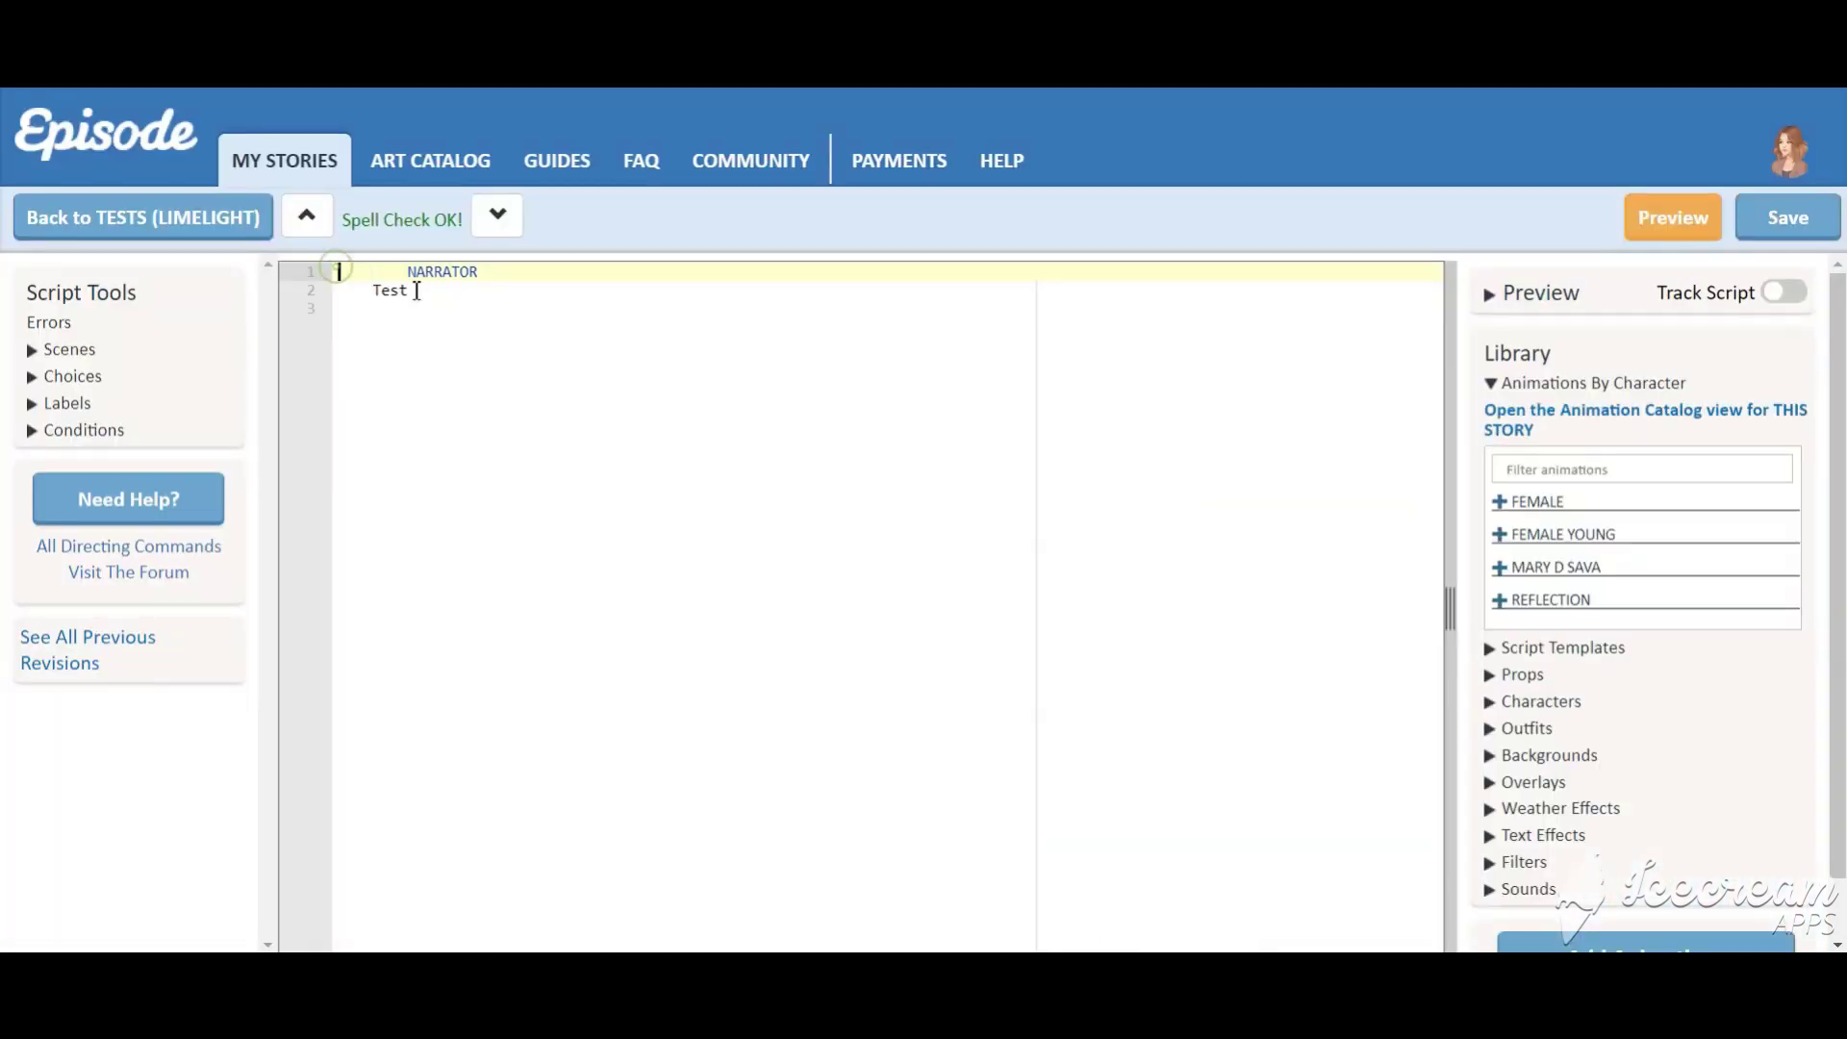
text(EXT. TIME SQUARE - PM @cut to zone 2 @overlay OPENING PT 1 create @overlay OPENING PT 1 shifts to -28 246 in zone 2 @overlay OPENING PT 1 scales to 1.540 1.540 @overlay OPENING PT 1 opacity 1 in 0 @overlay OPENING PT 2 create @overlay OPENING PT 2 shifts to -28 246 in zone 2 @overlay OPENING PT 2 scales to 1.540 1.540 @overlay OPENING PT 2 opacity 1 in 1)
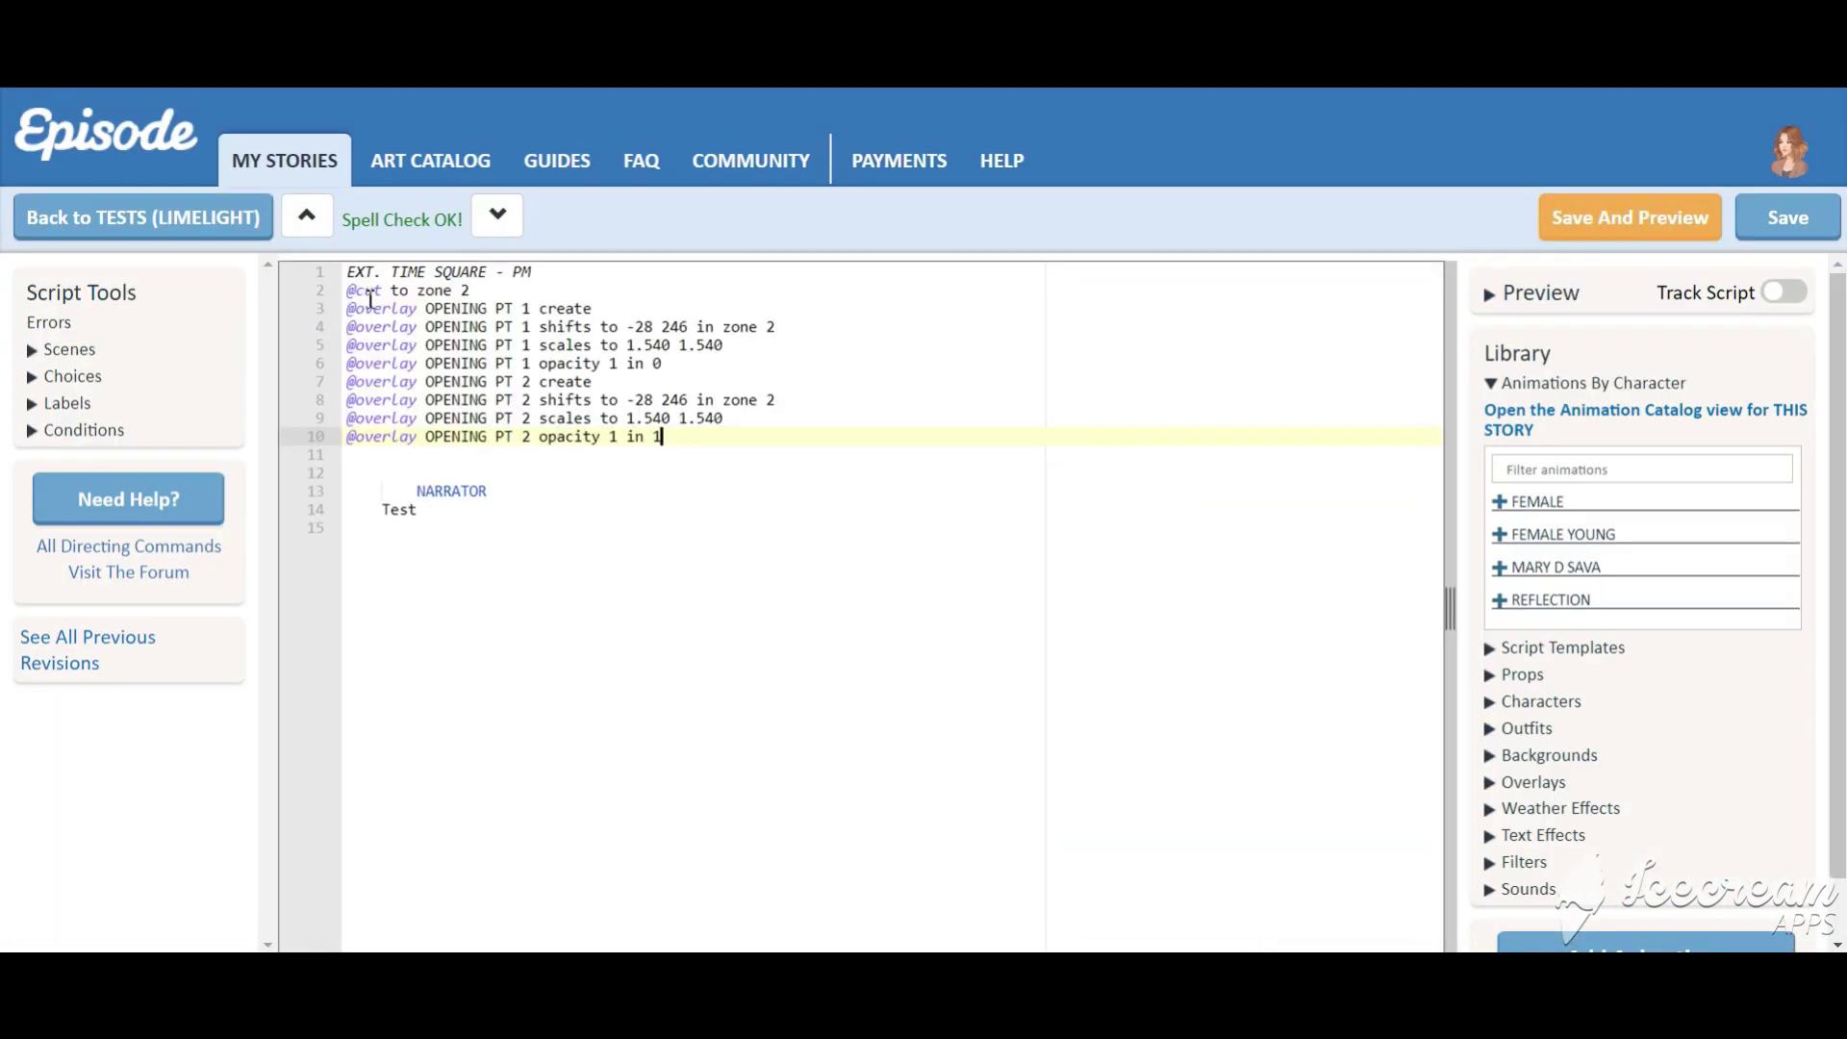
text(NT. BLACK - DAY)
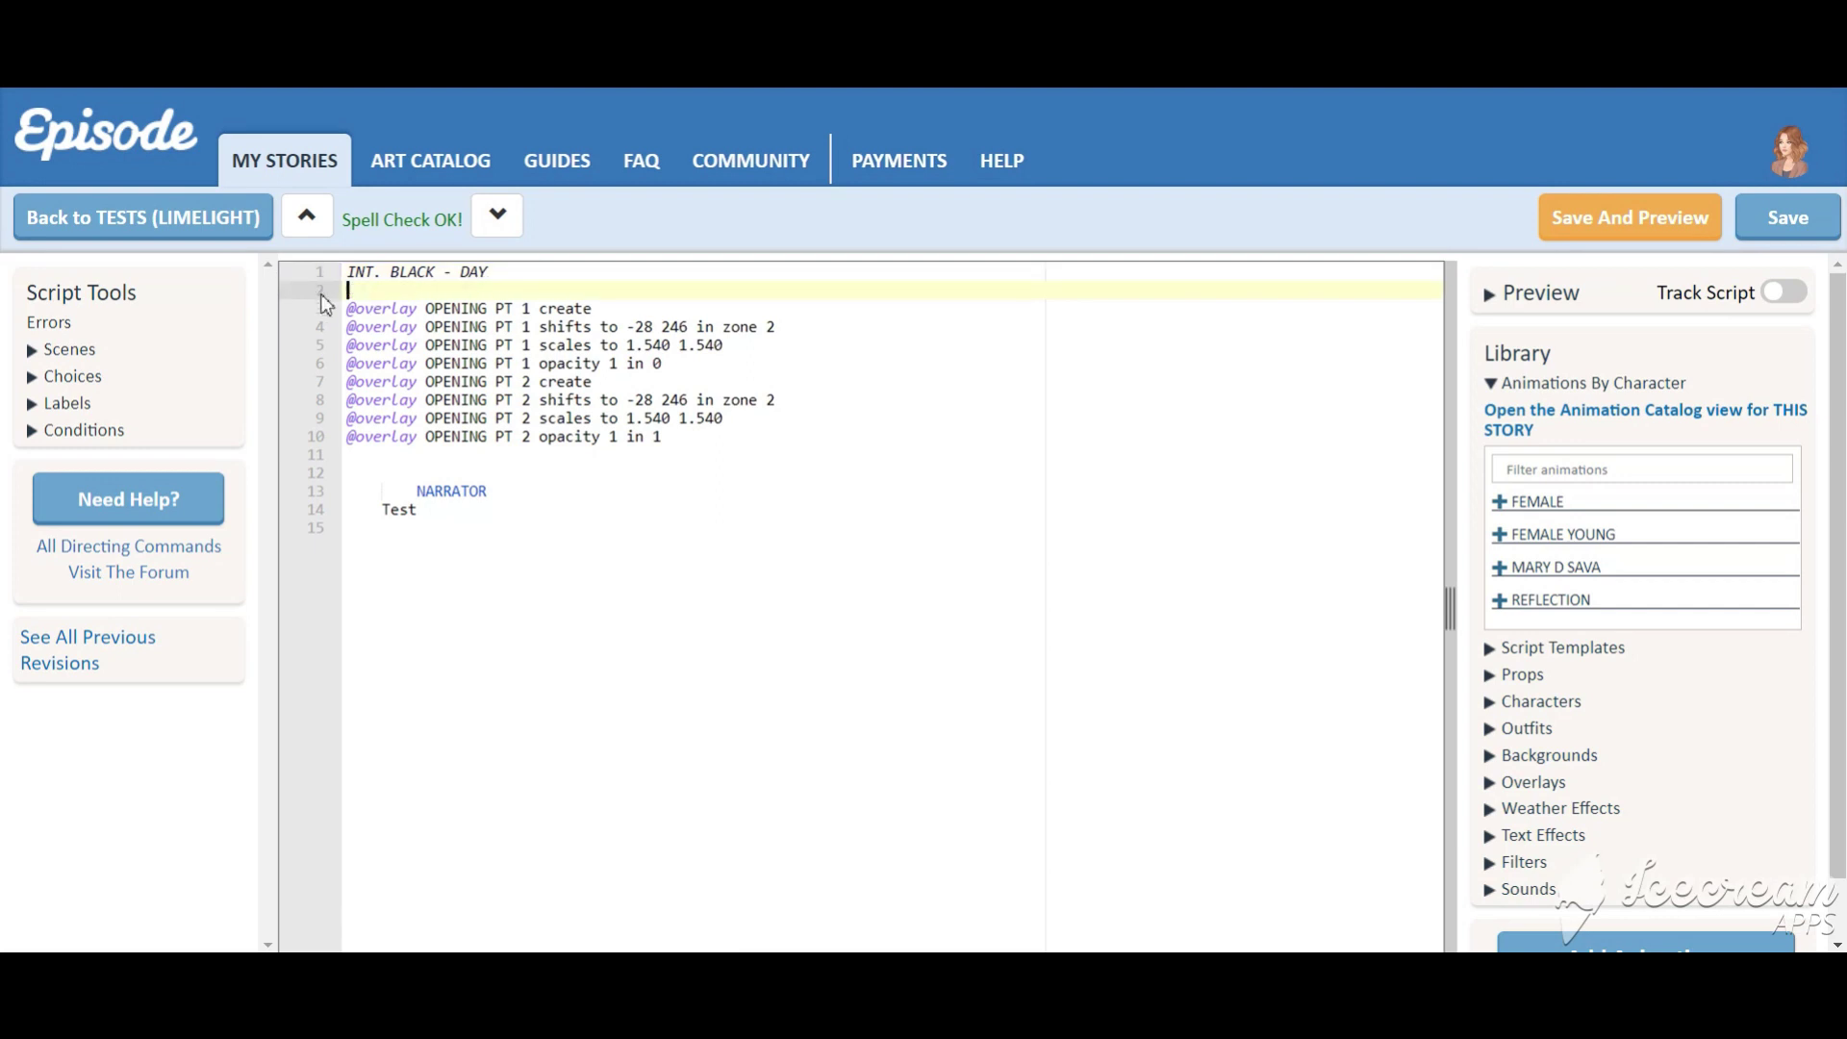
key(Delete)
text(GIF01)
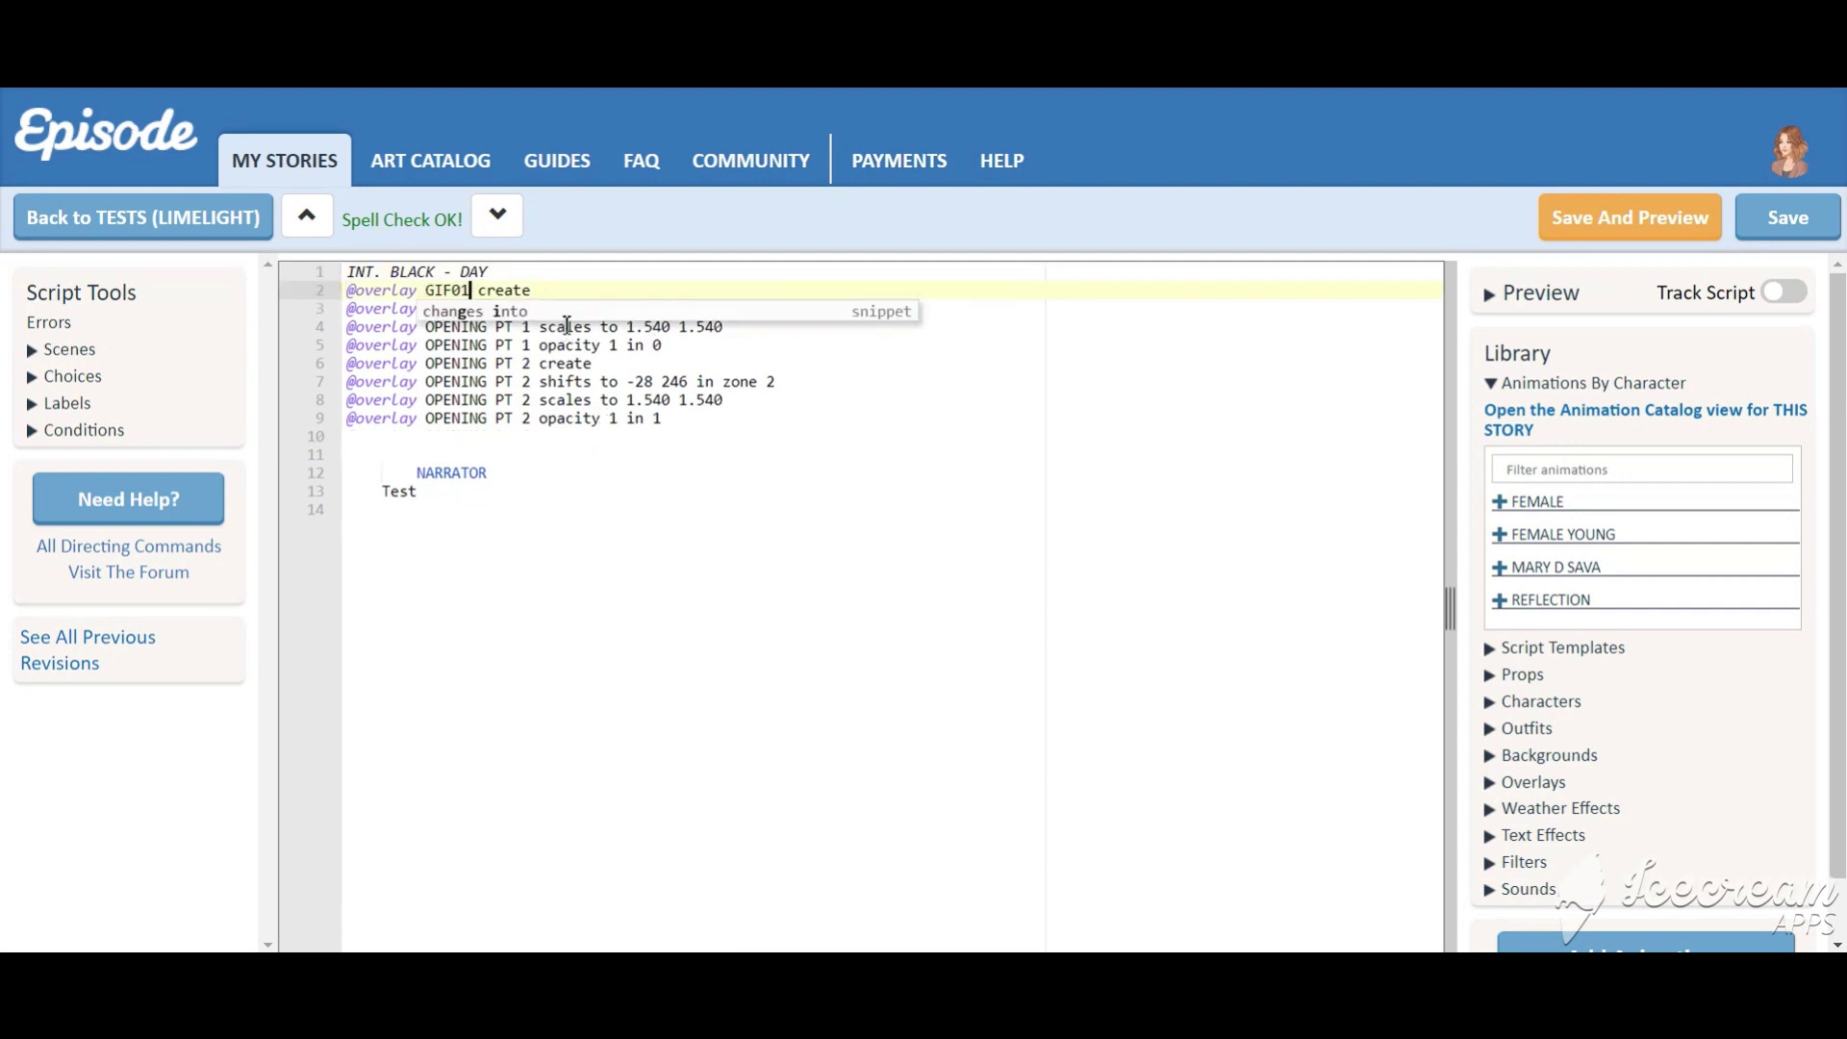
text( - 1)
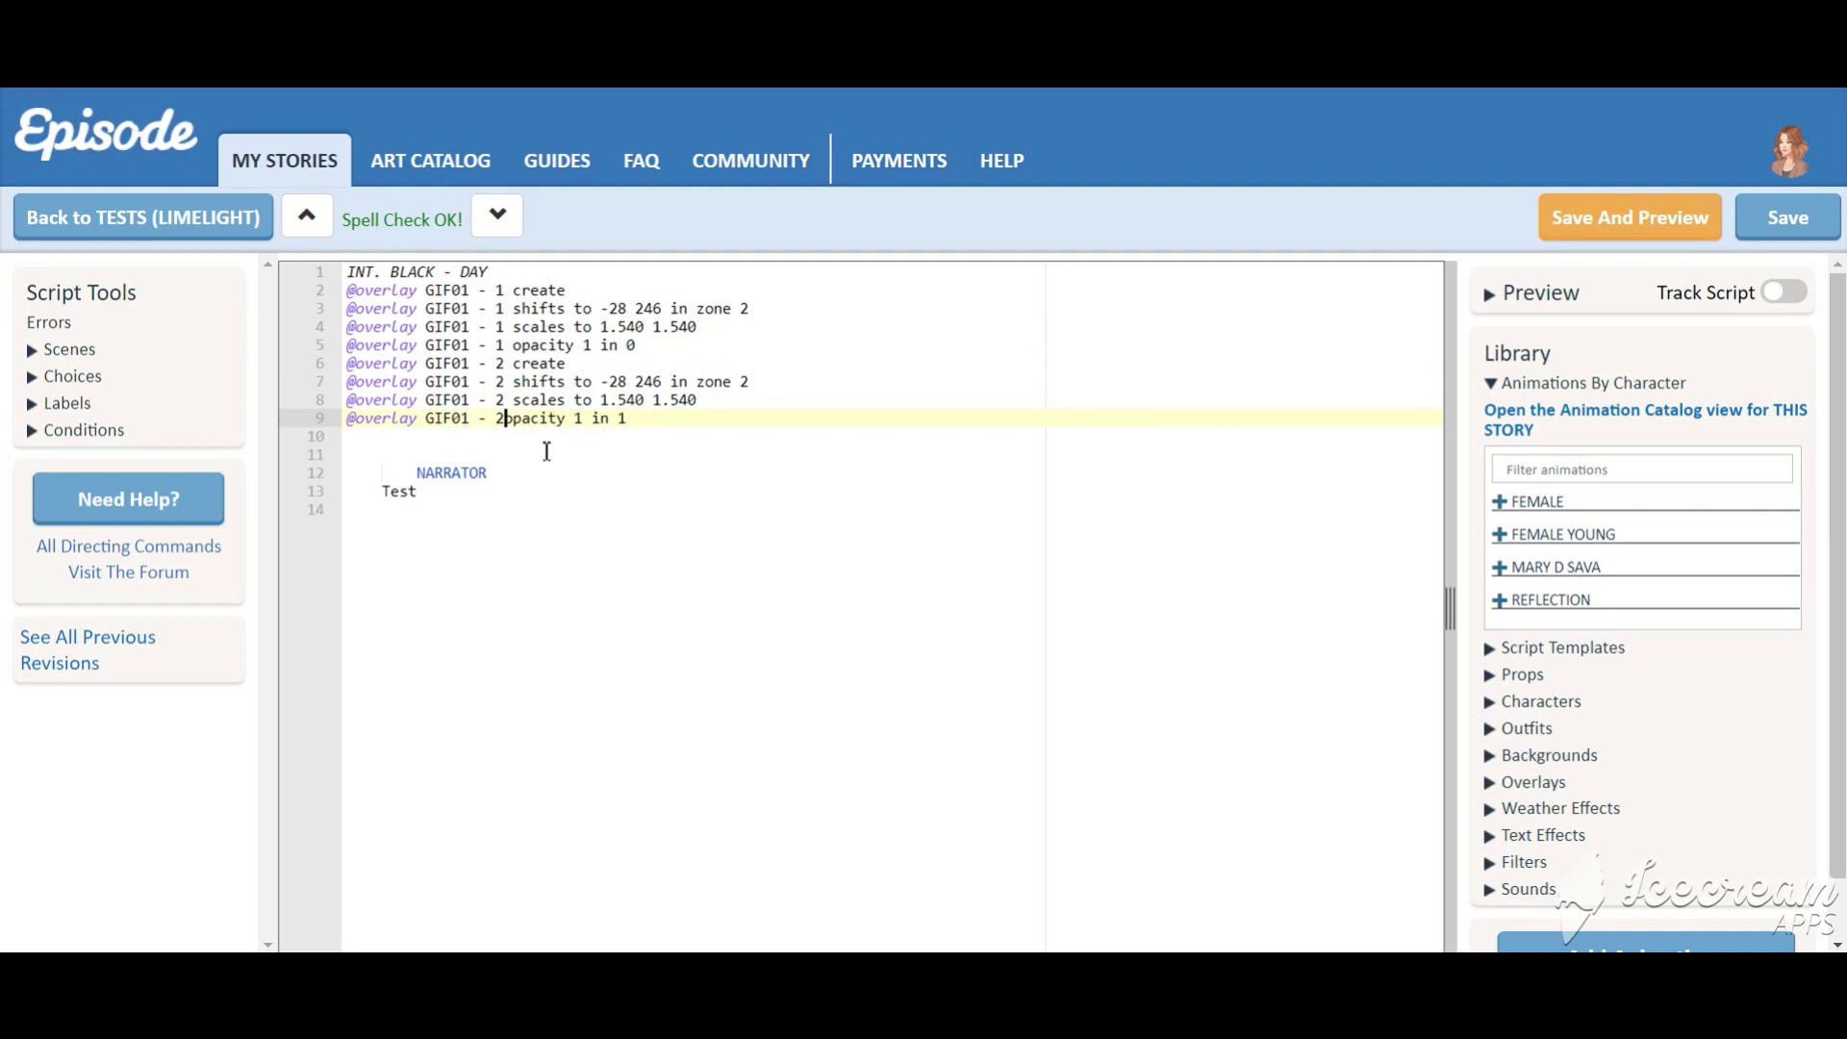
Preview with the Overlay Helper Scale tool, then edit GIF01 shifts to -43 -13 and scale to 0.032
click(1602, 218)
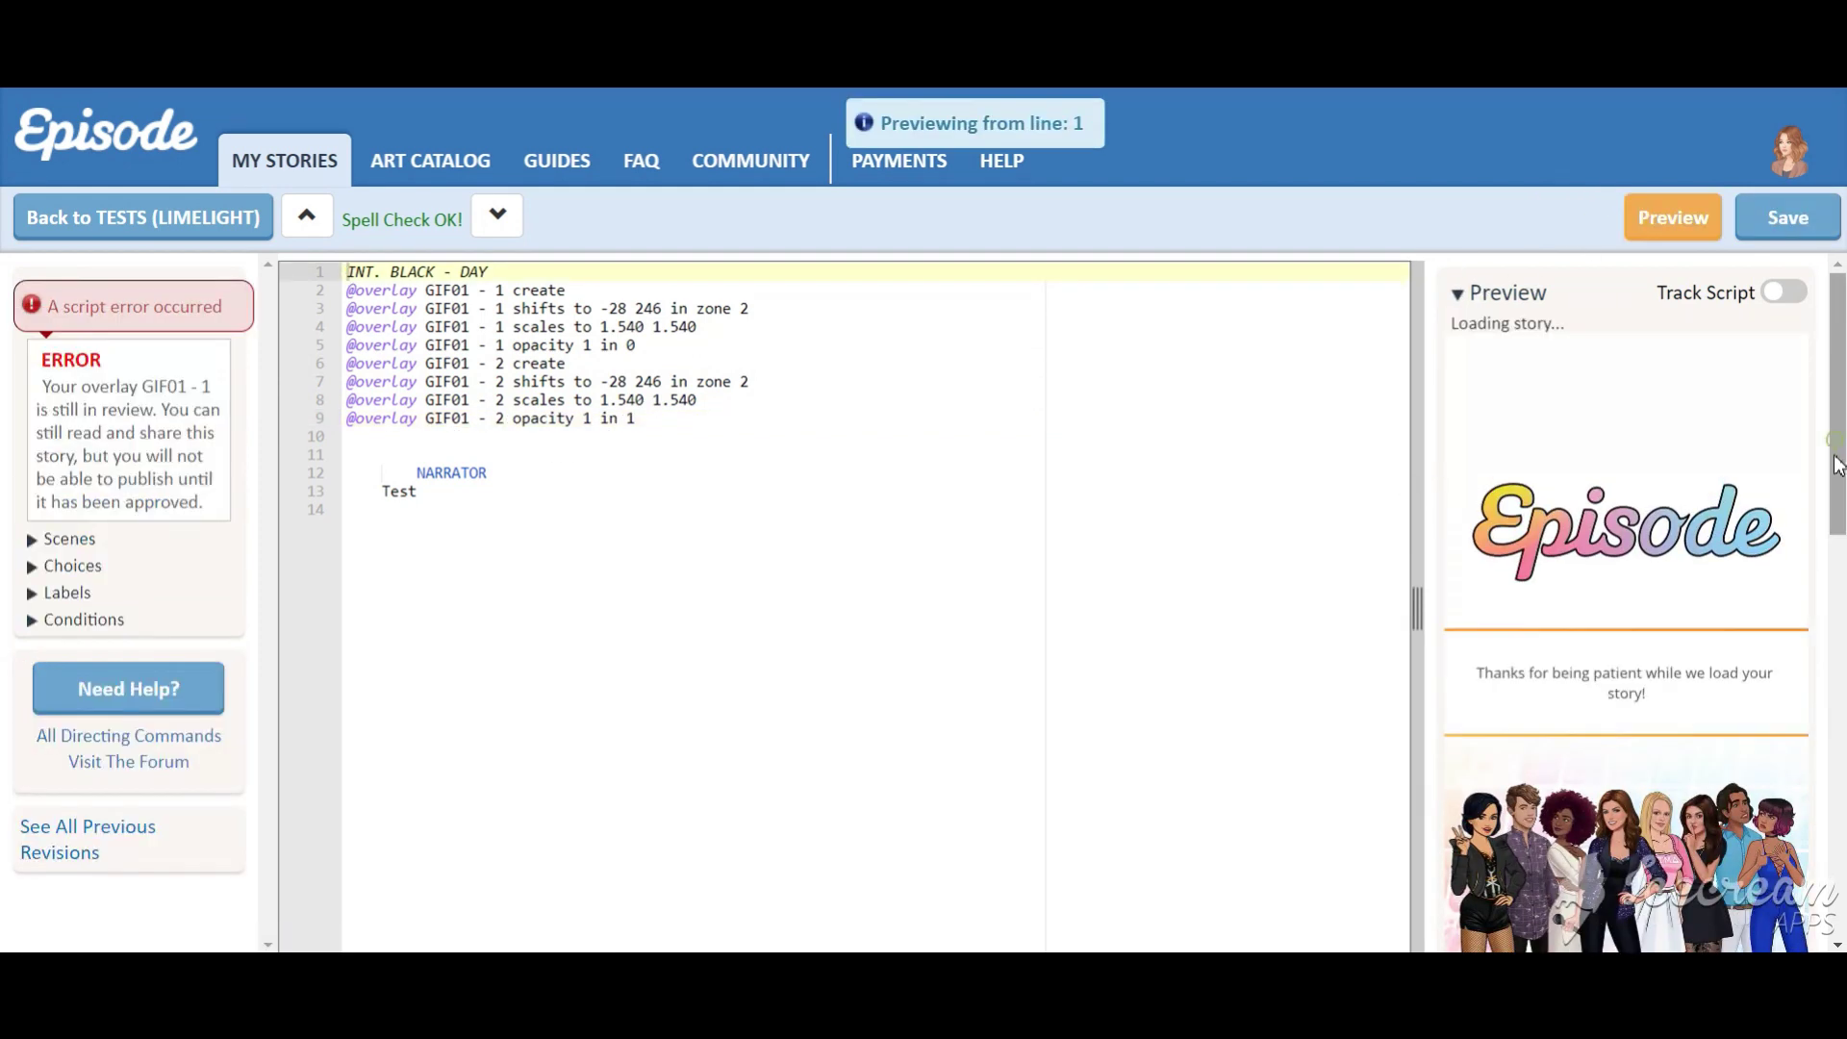
scroll(1843, 476, down, 1)
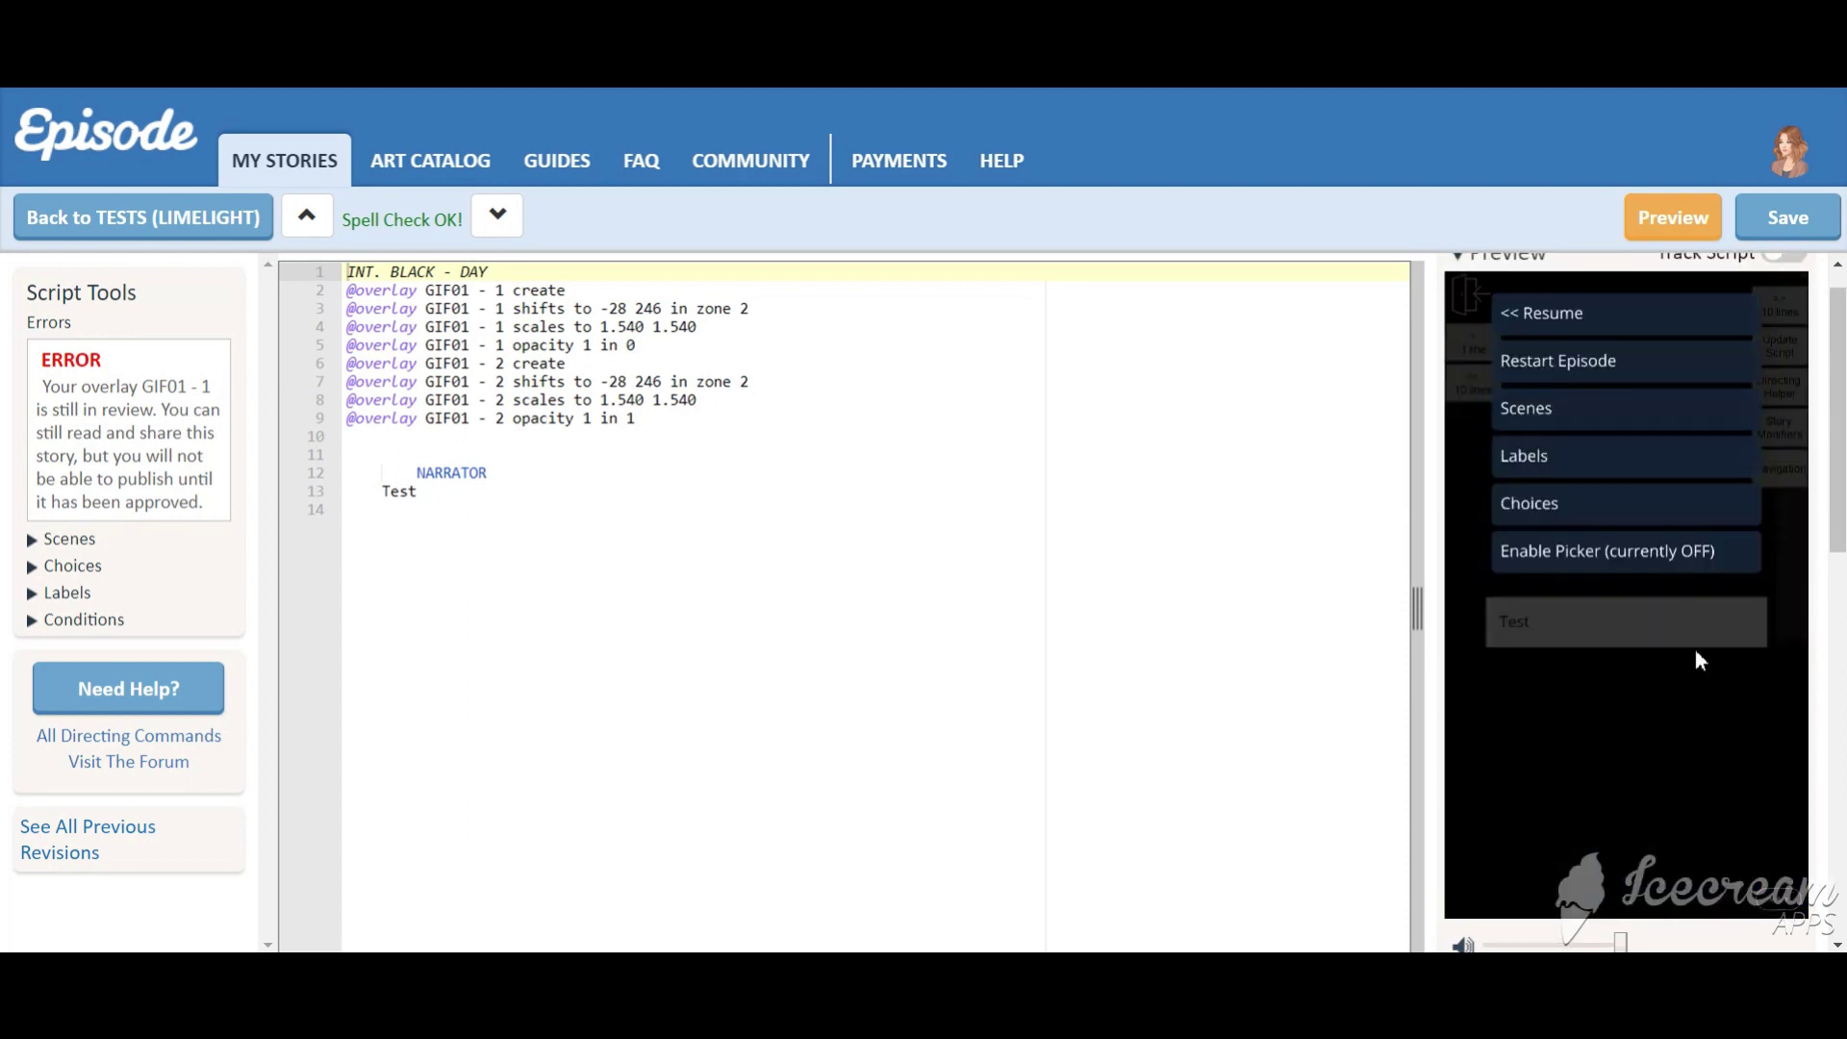
click(1672, 607)
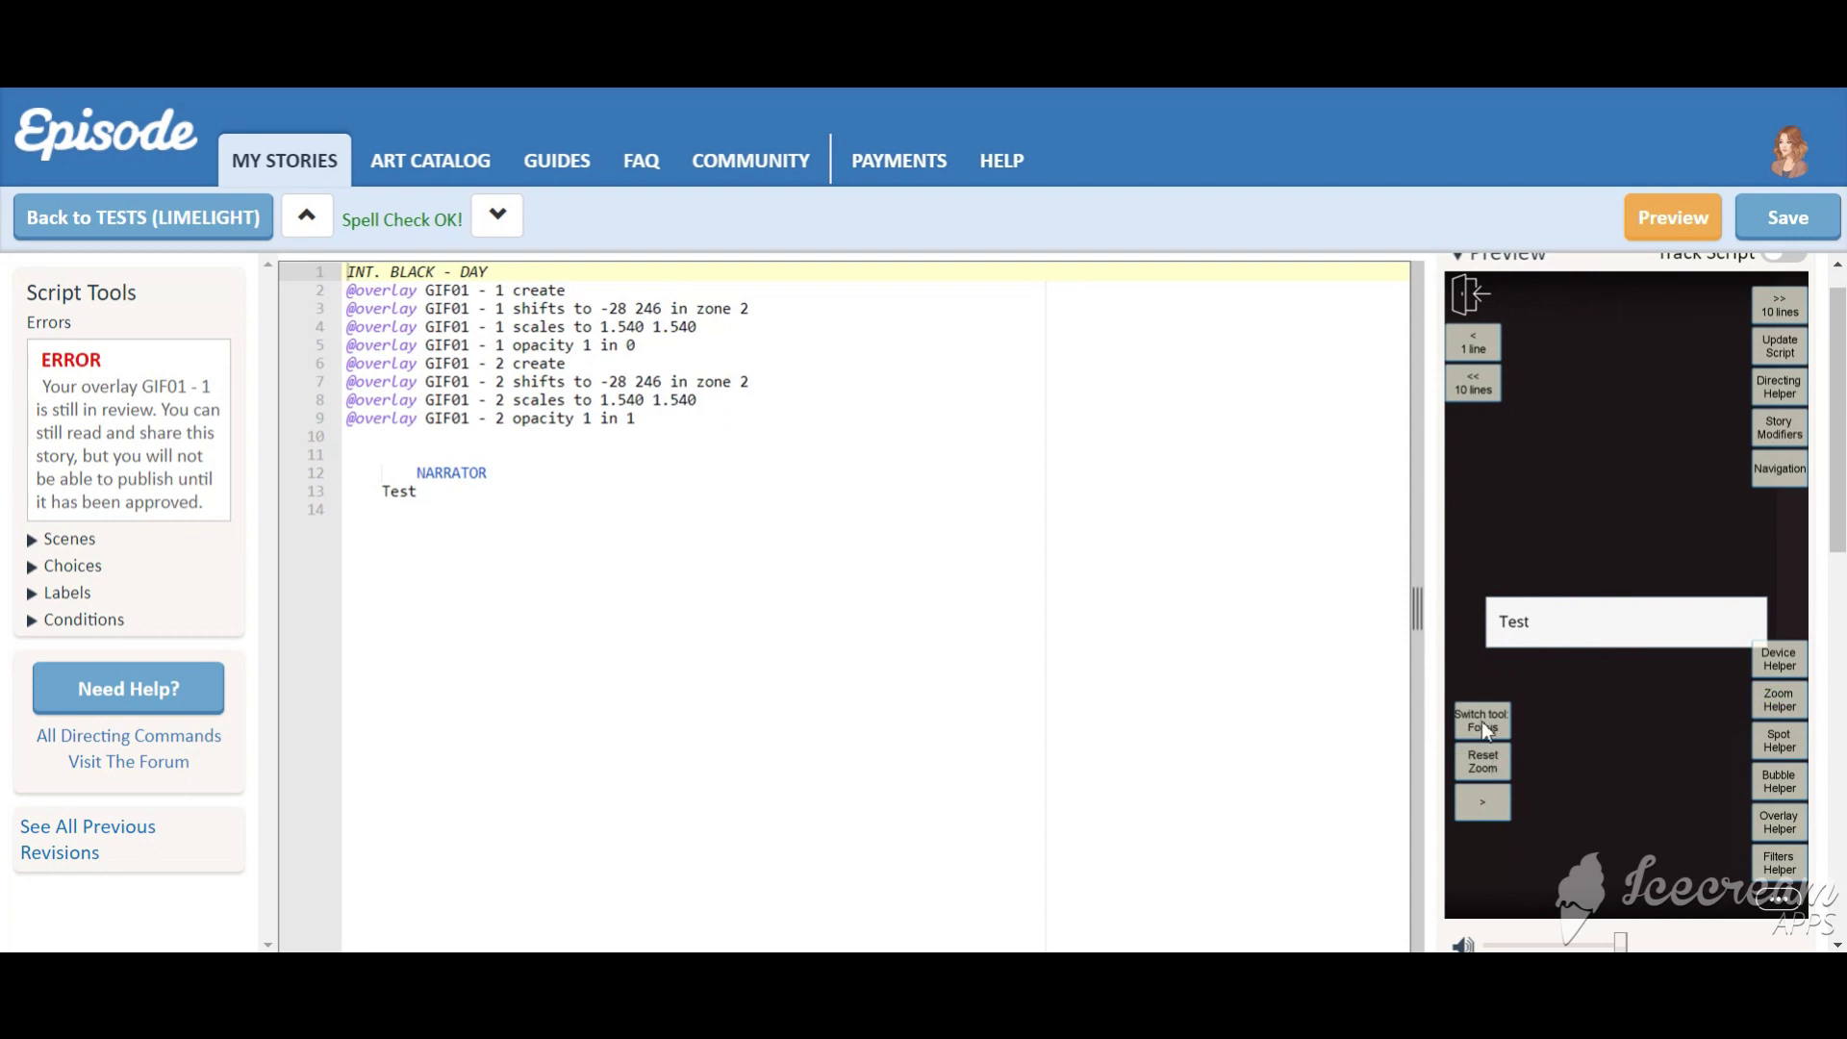
click(1783, 820)
scroll(1731, 786, down, 3)
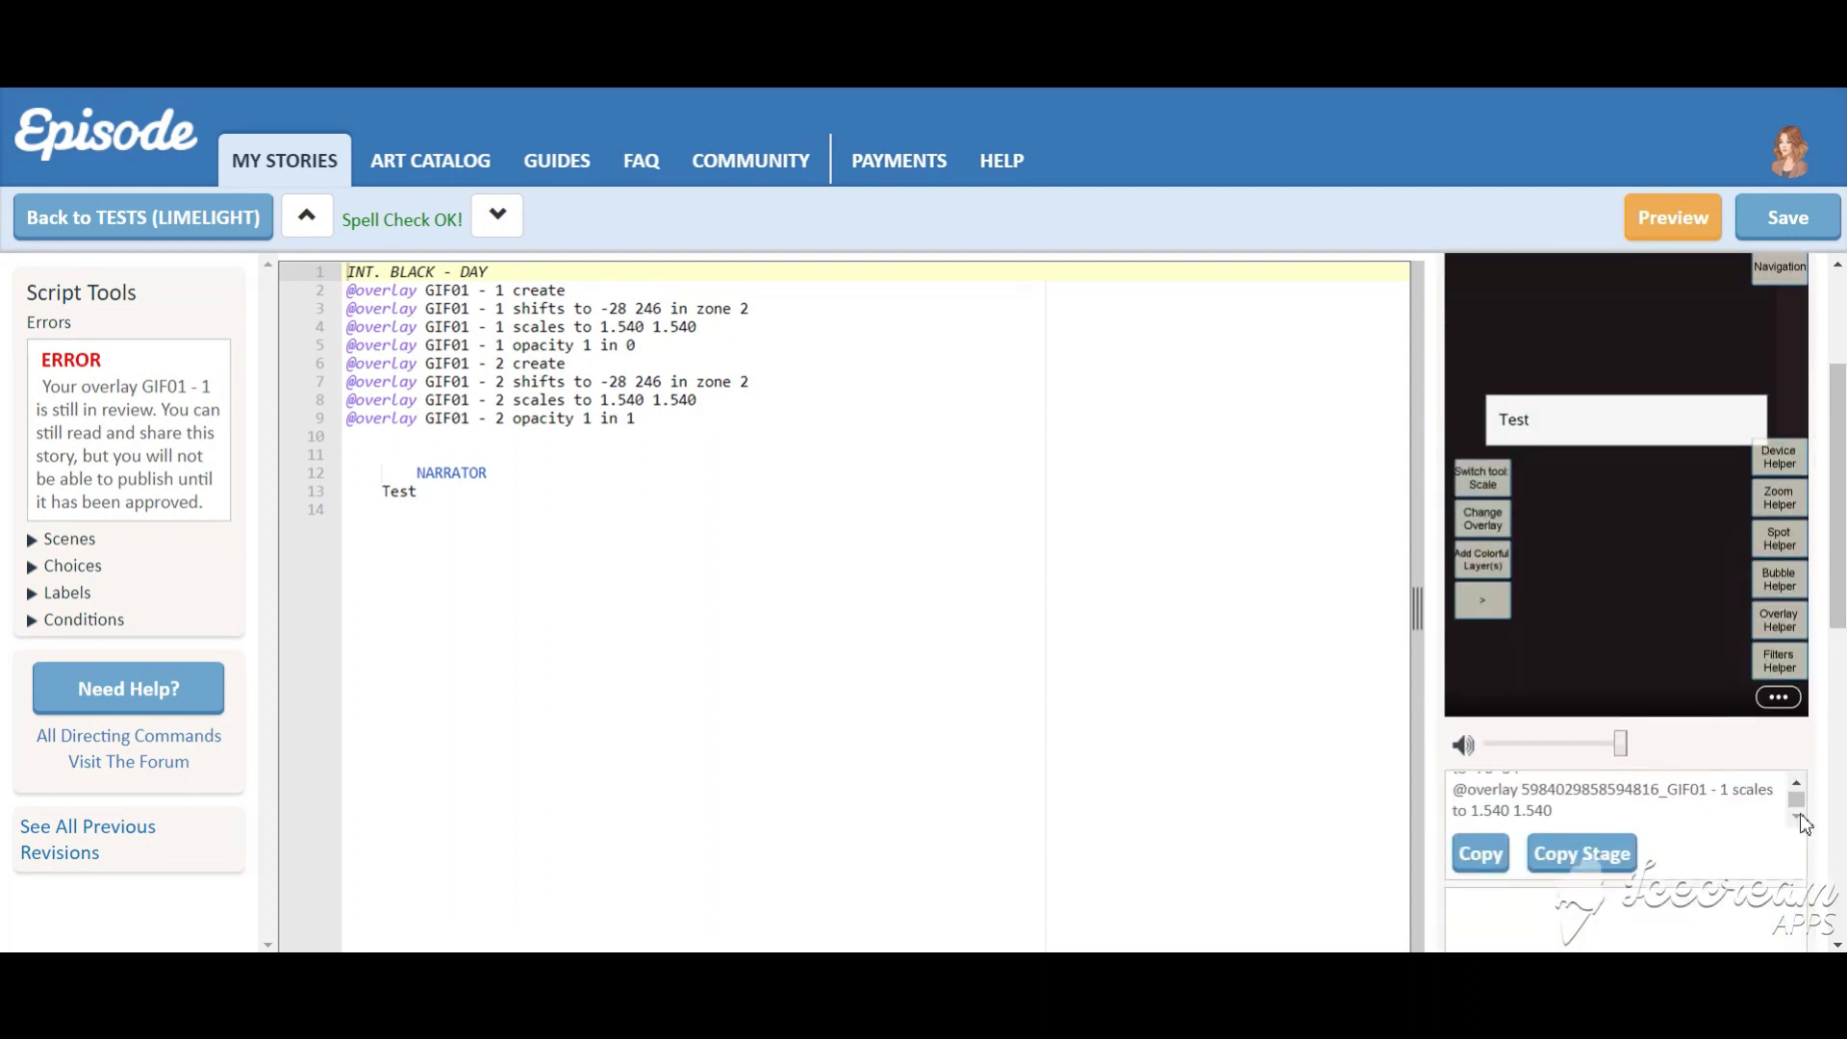
drag(1839, 522, 1839, 446)
click(675, 400)
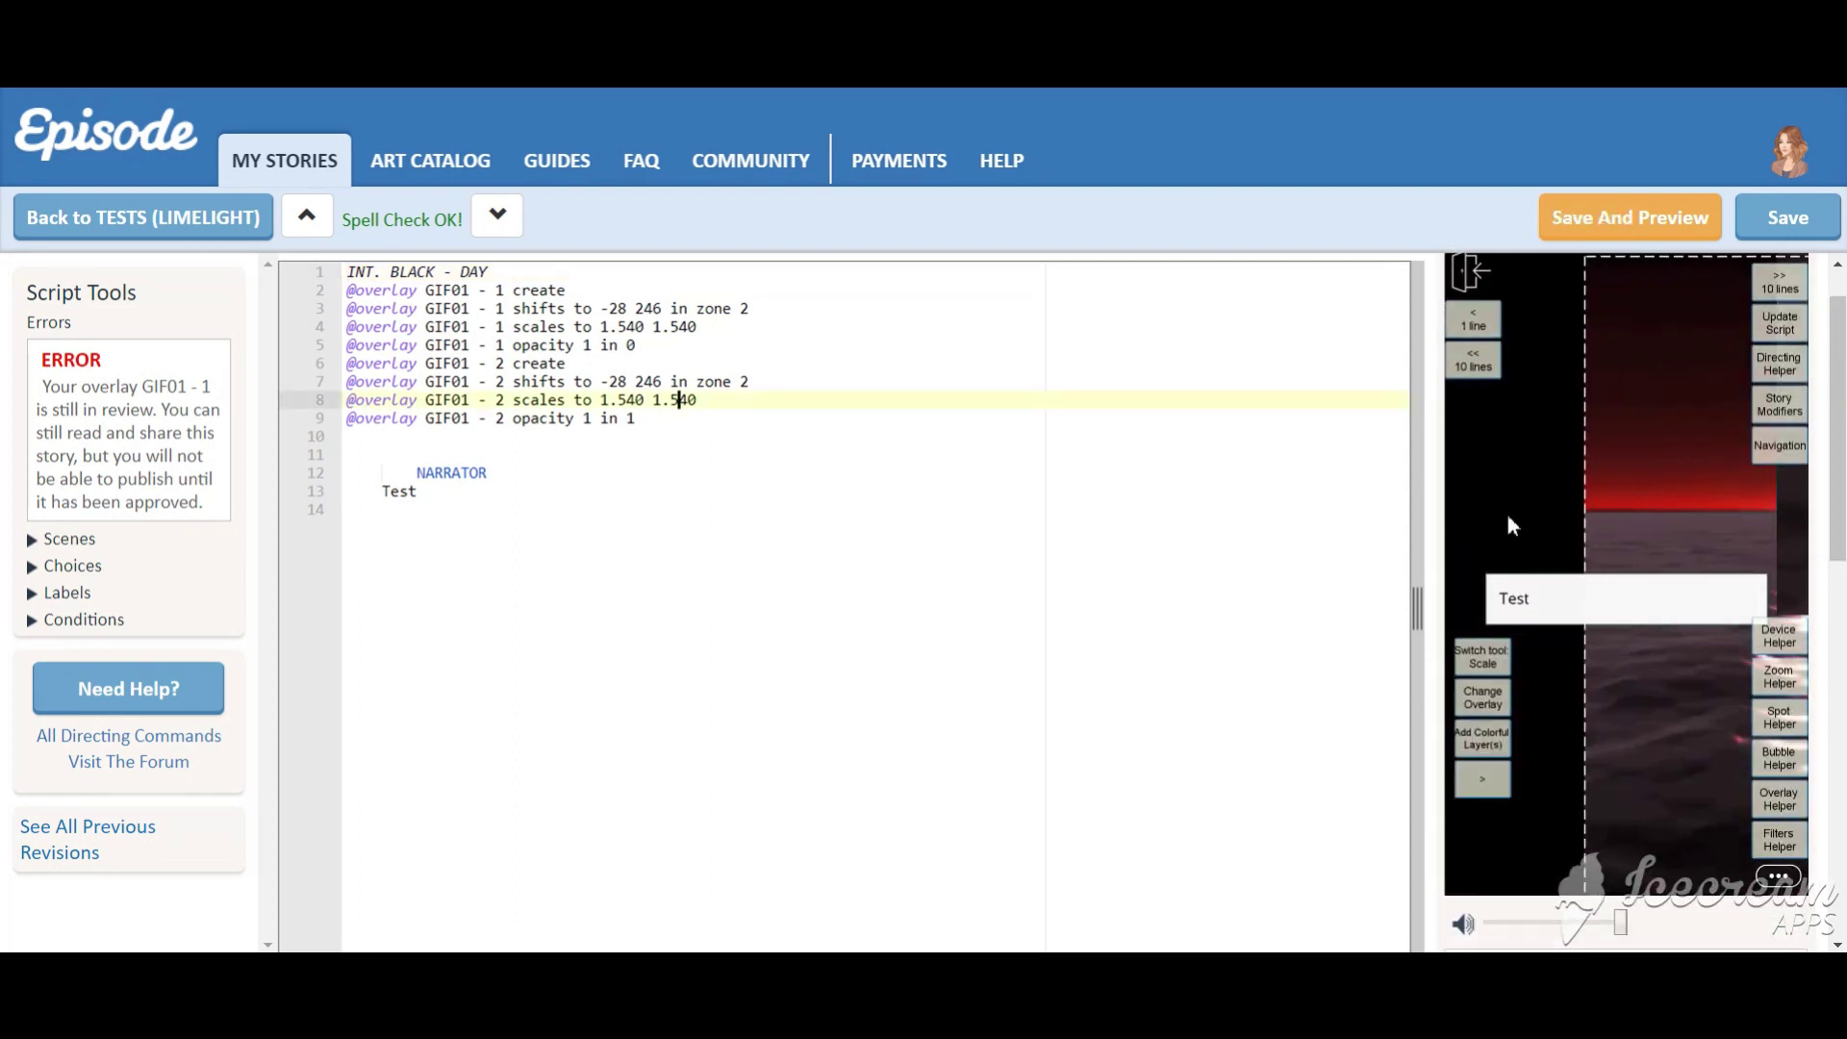
scroll(1586, 487, down, 2)
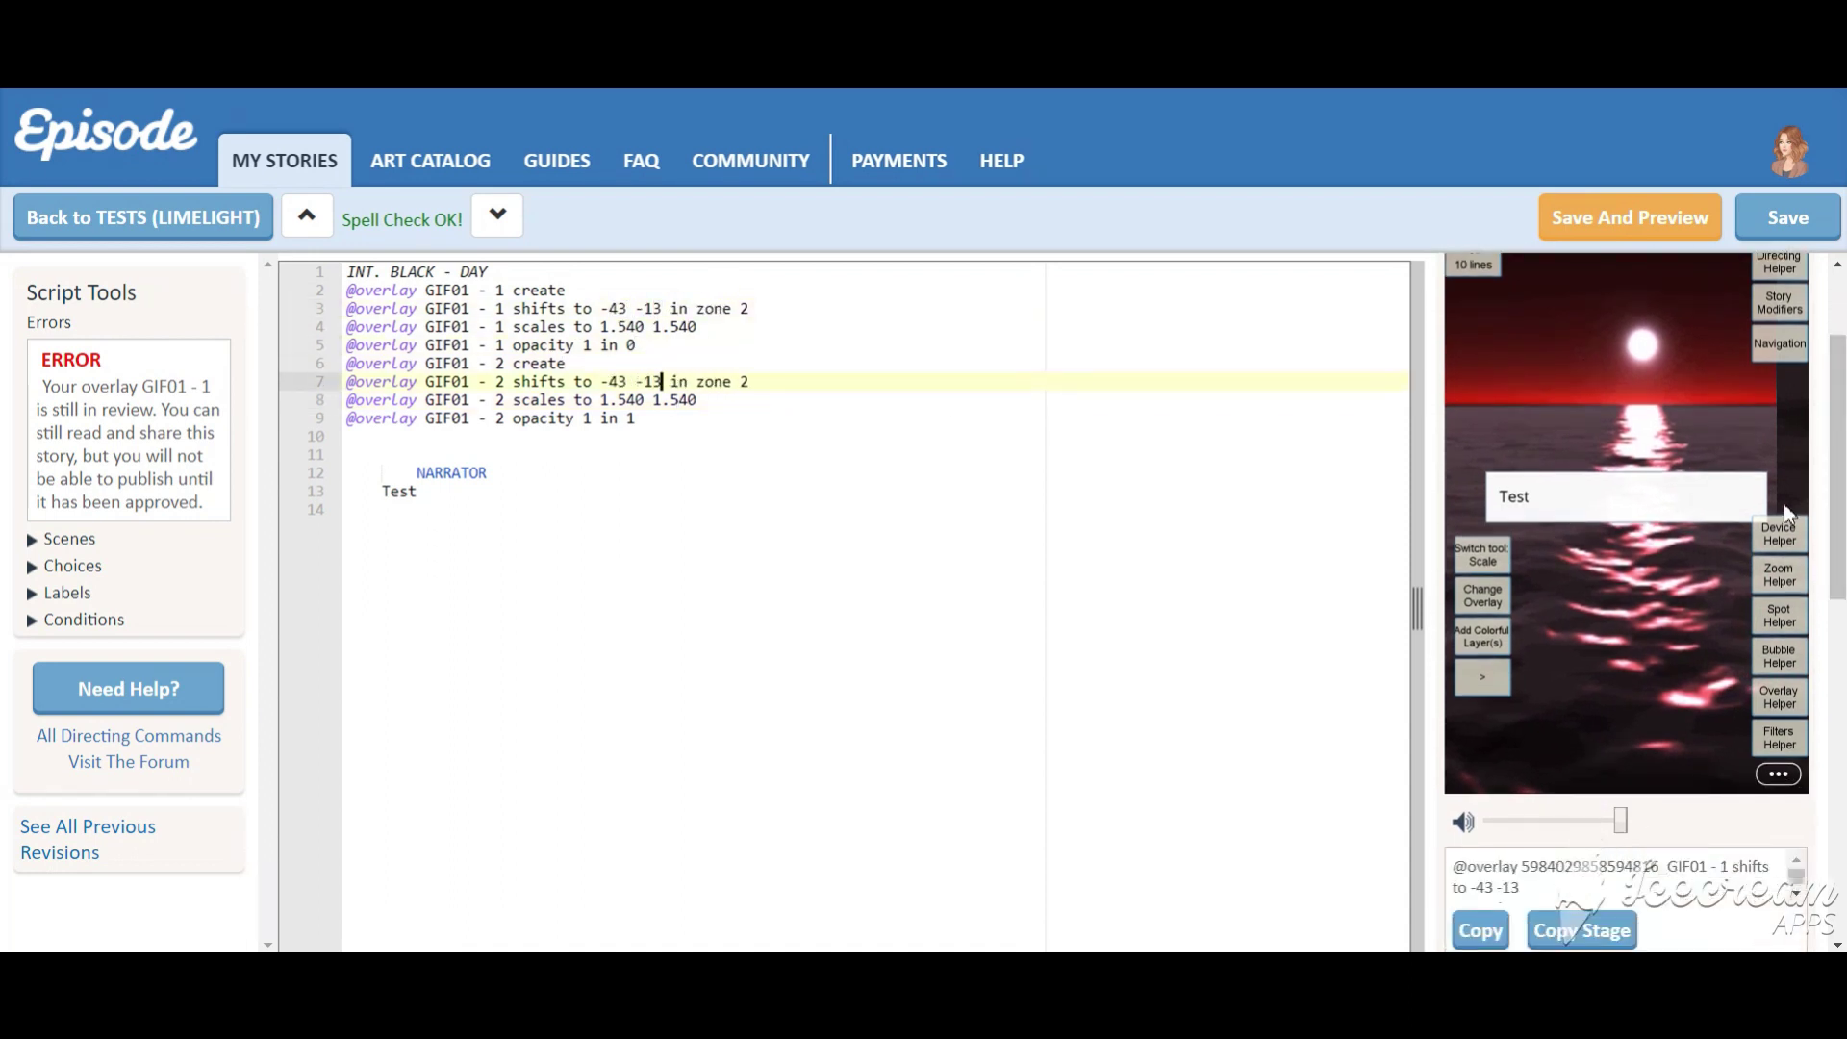
click(605, 327)
text(1)
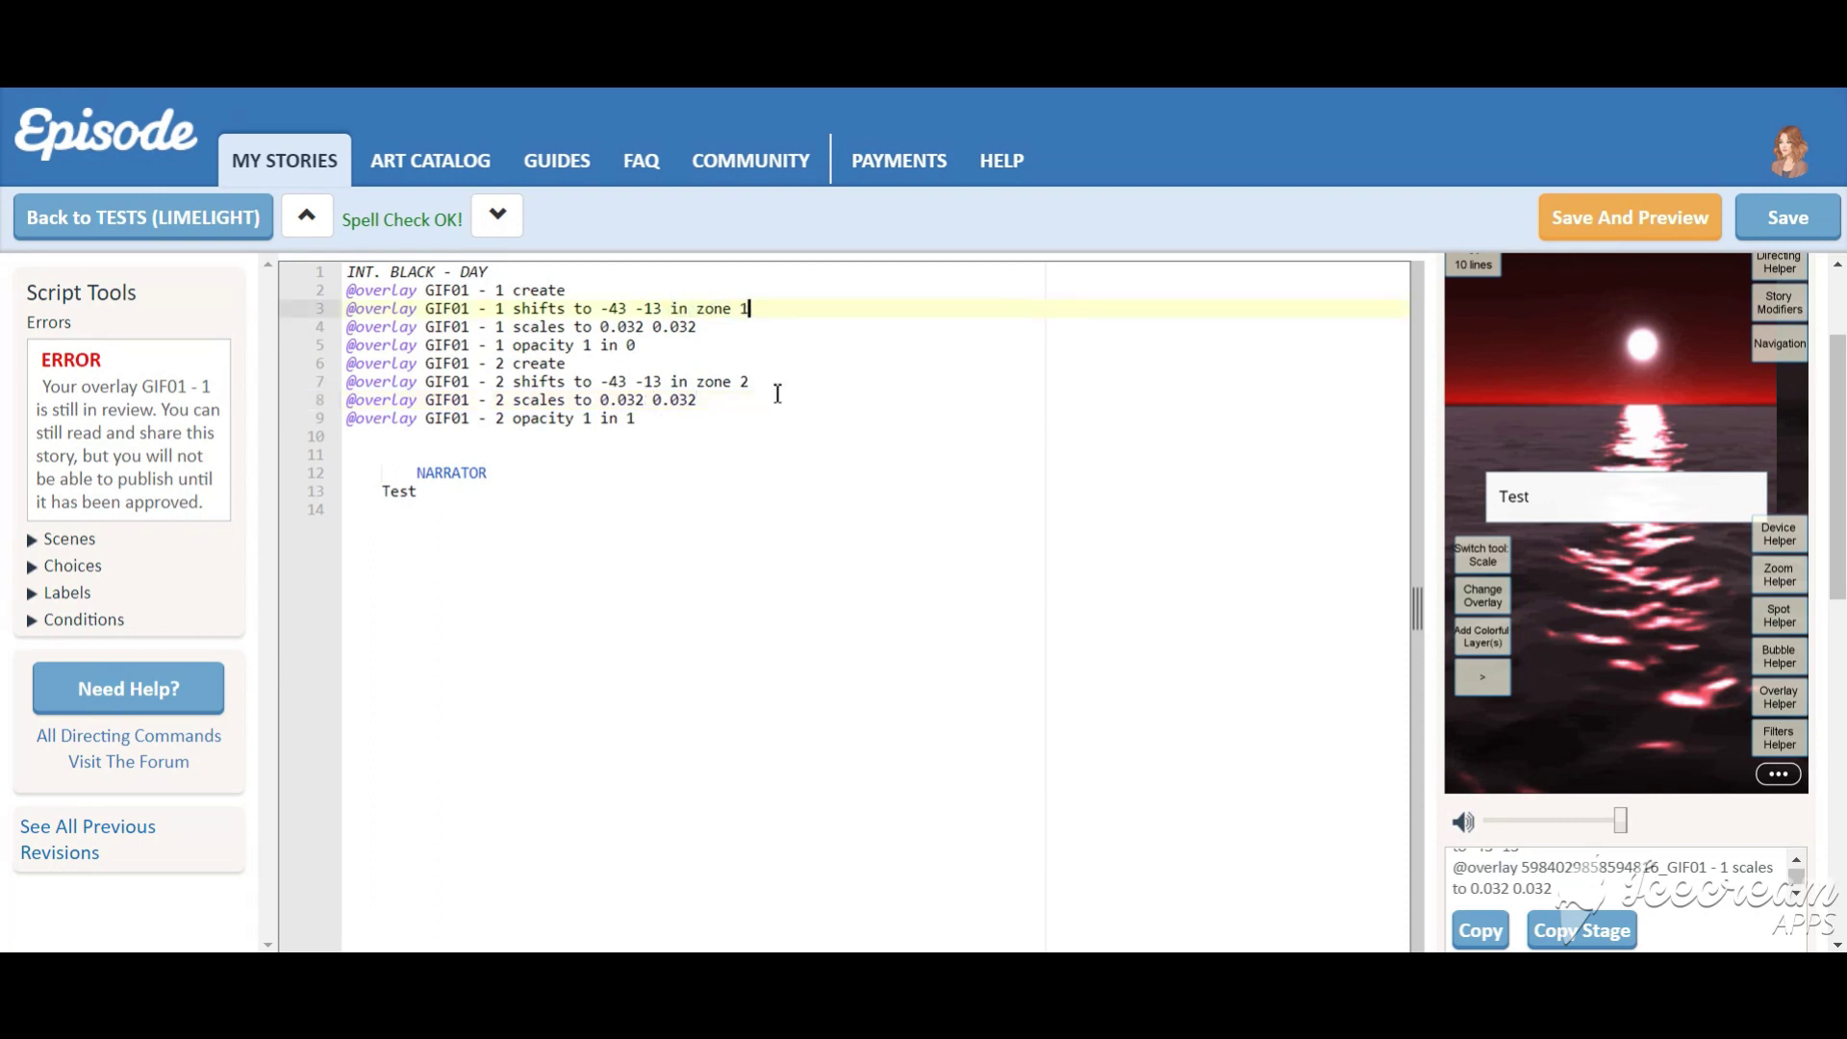
Save the script and duplicate the four-line GIF01 - 2 block with repeated pastes
click(1587, 224)
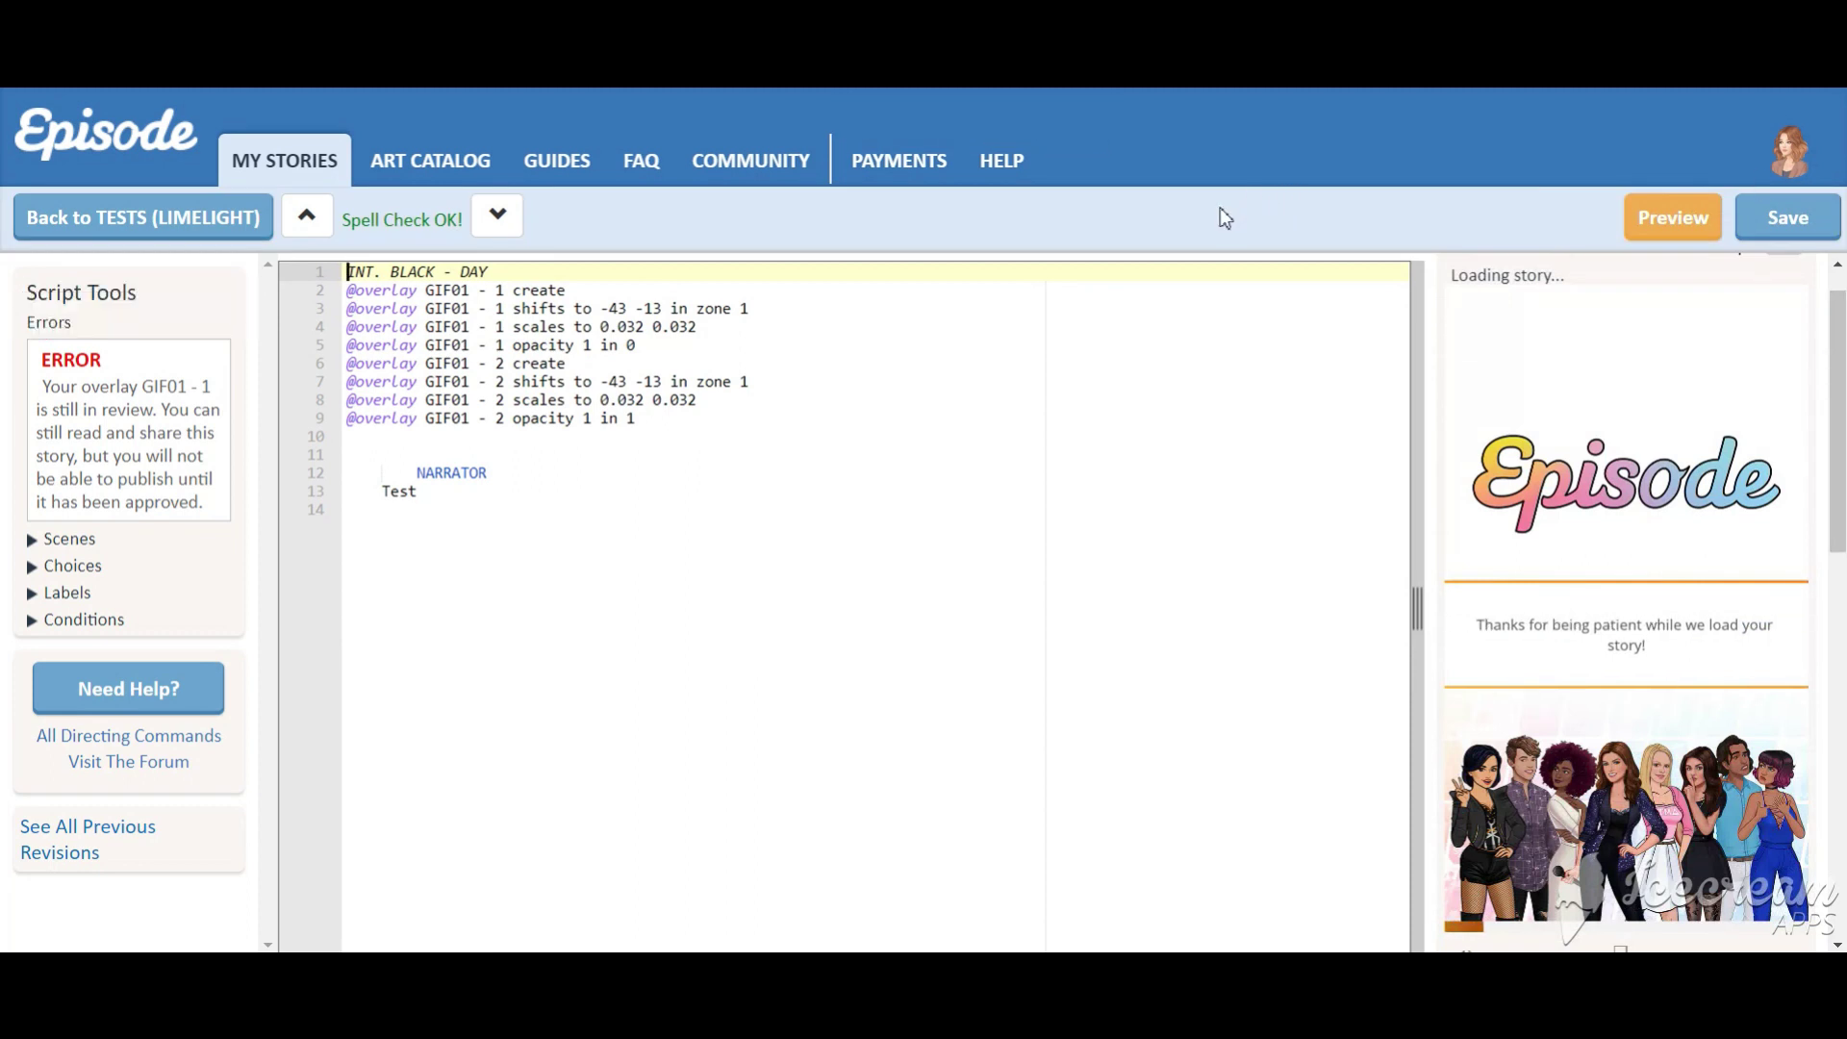
mouse_move(641, 409)
mouse_down()
mouse_move(344, 382)
mouse_move(346, 365)
mouse_up()
key(ctrl+c)
click(348, 292)
key(Return)
key(ctrl+v)
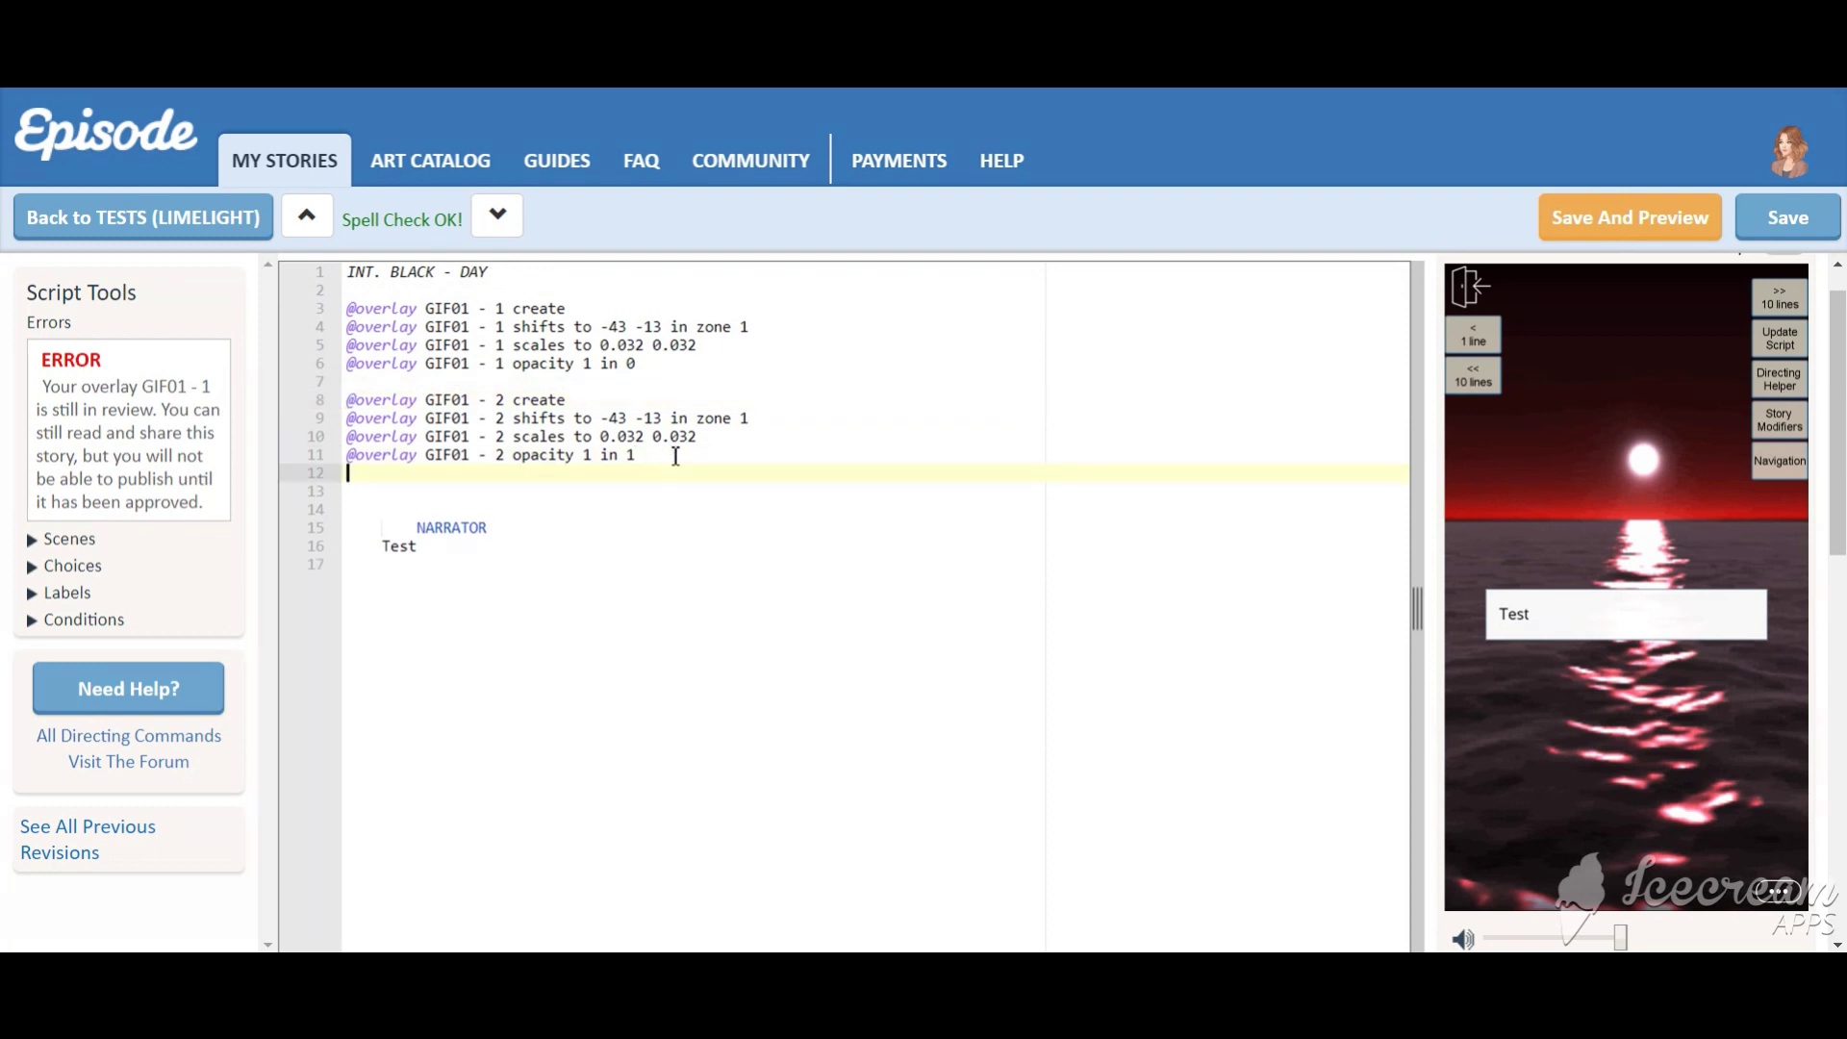
key(ctrl+v)
key(ctrl+v)
key(ctrl+v)
key(ctrl+v)
key(ctrl+v)
key(ctrl+v)
key(ctrl+v)
key(ctrl+v)
key(ctrl+v)
key(ctrl+v)
key(ctrl+v)
scroll(506, 553, up, 15)
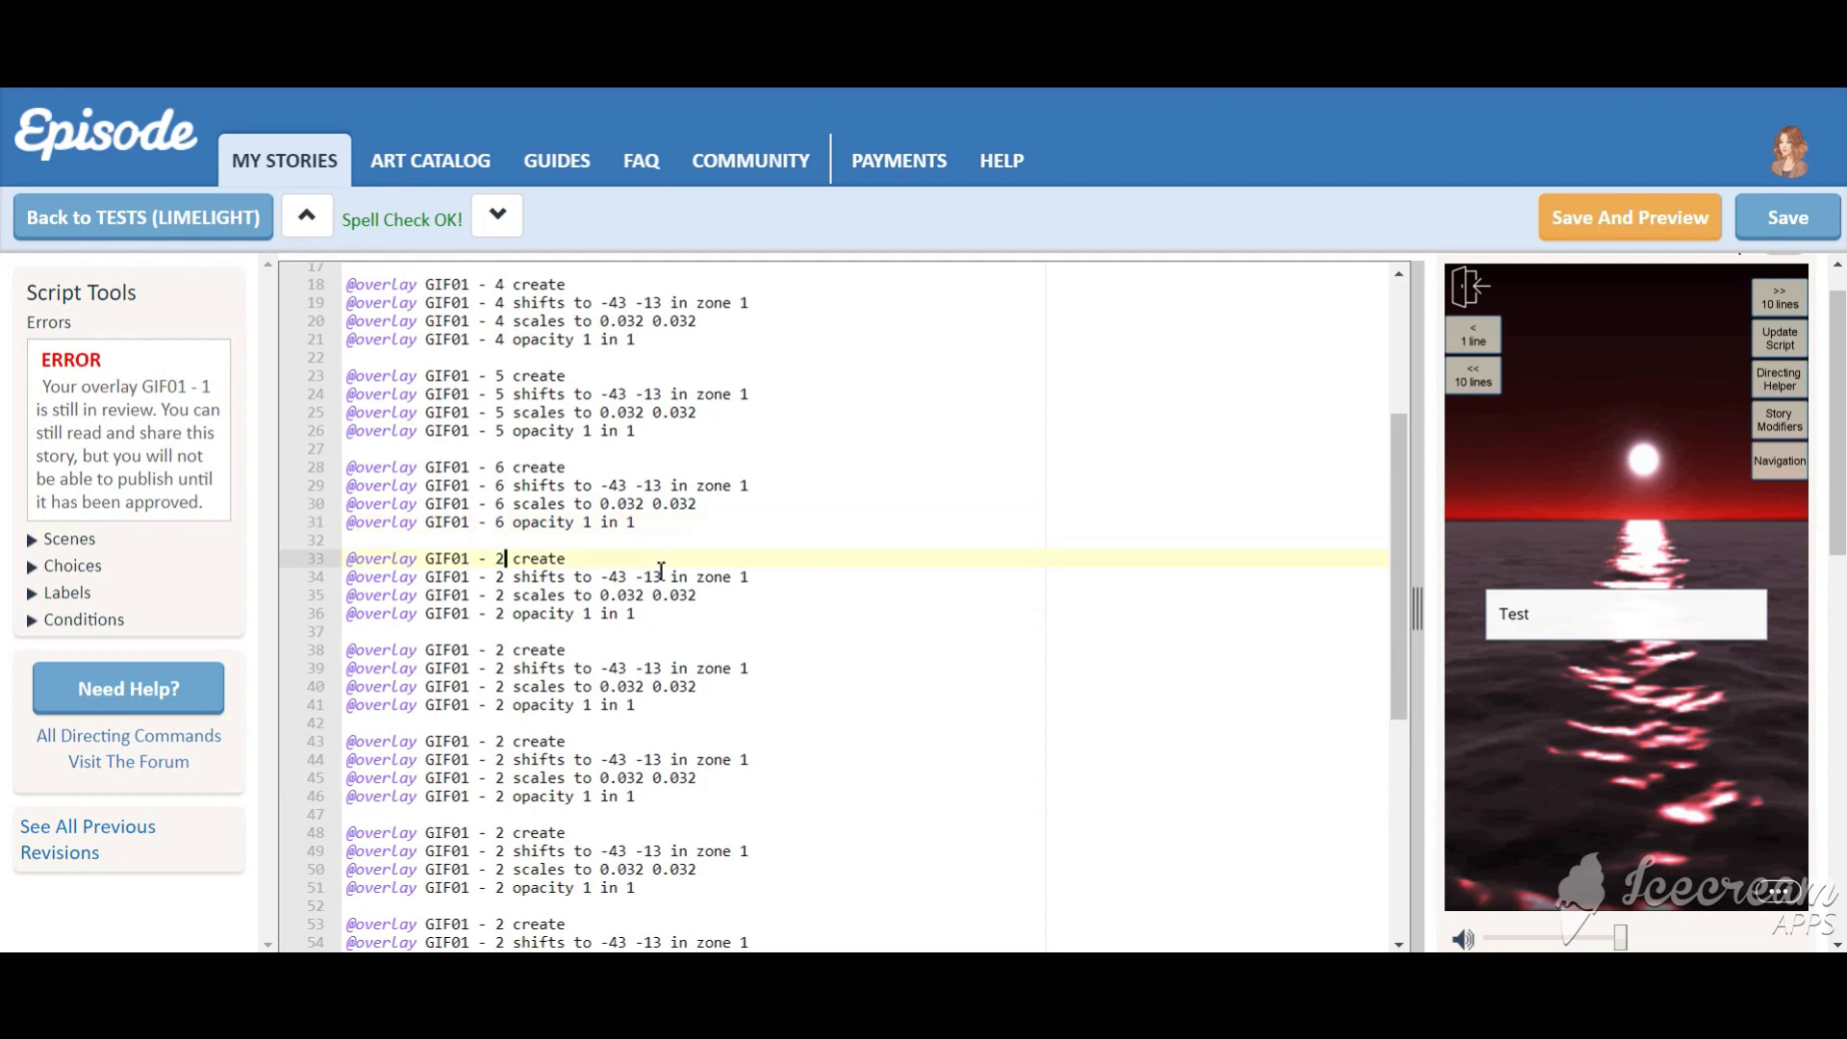
Renumber the pasted overlay blocks as GIF01 - 3 through GIF01 - 12
key(BackSpace)
text(7)
key(Down)
key(BackSpace)
text(7)
key(Down)
key(Down)
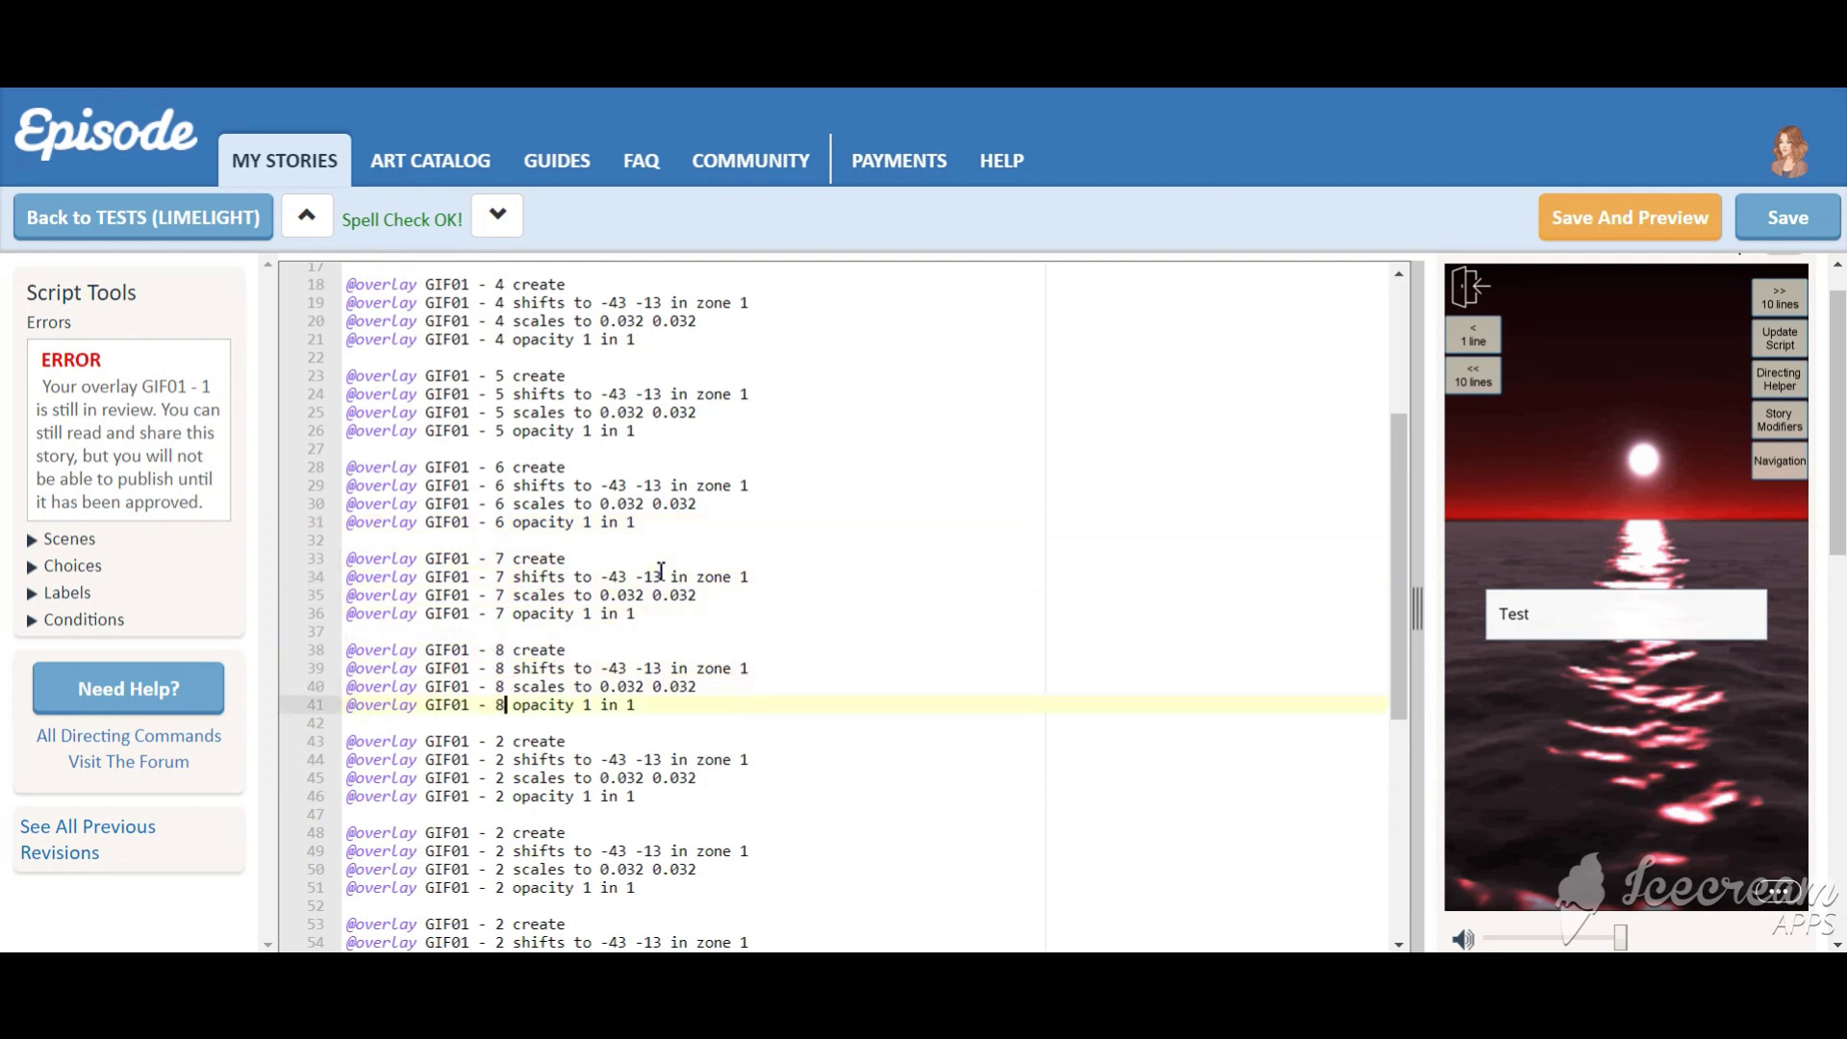
key(BackSpace)
key(9)
key(Down)
key(BackSpace)
key(9)
key(Down)
key(BackSpace)
key(9)
scroll(645, 567, down, 3)
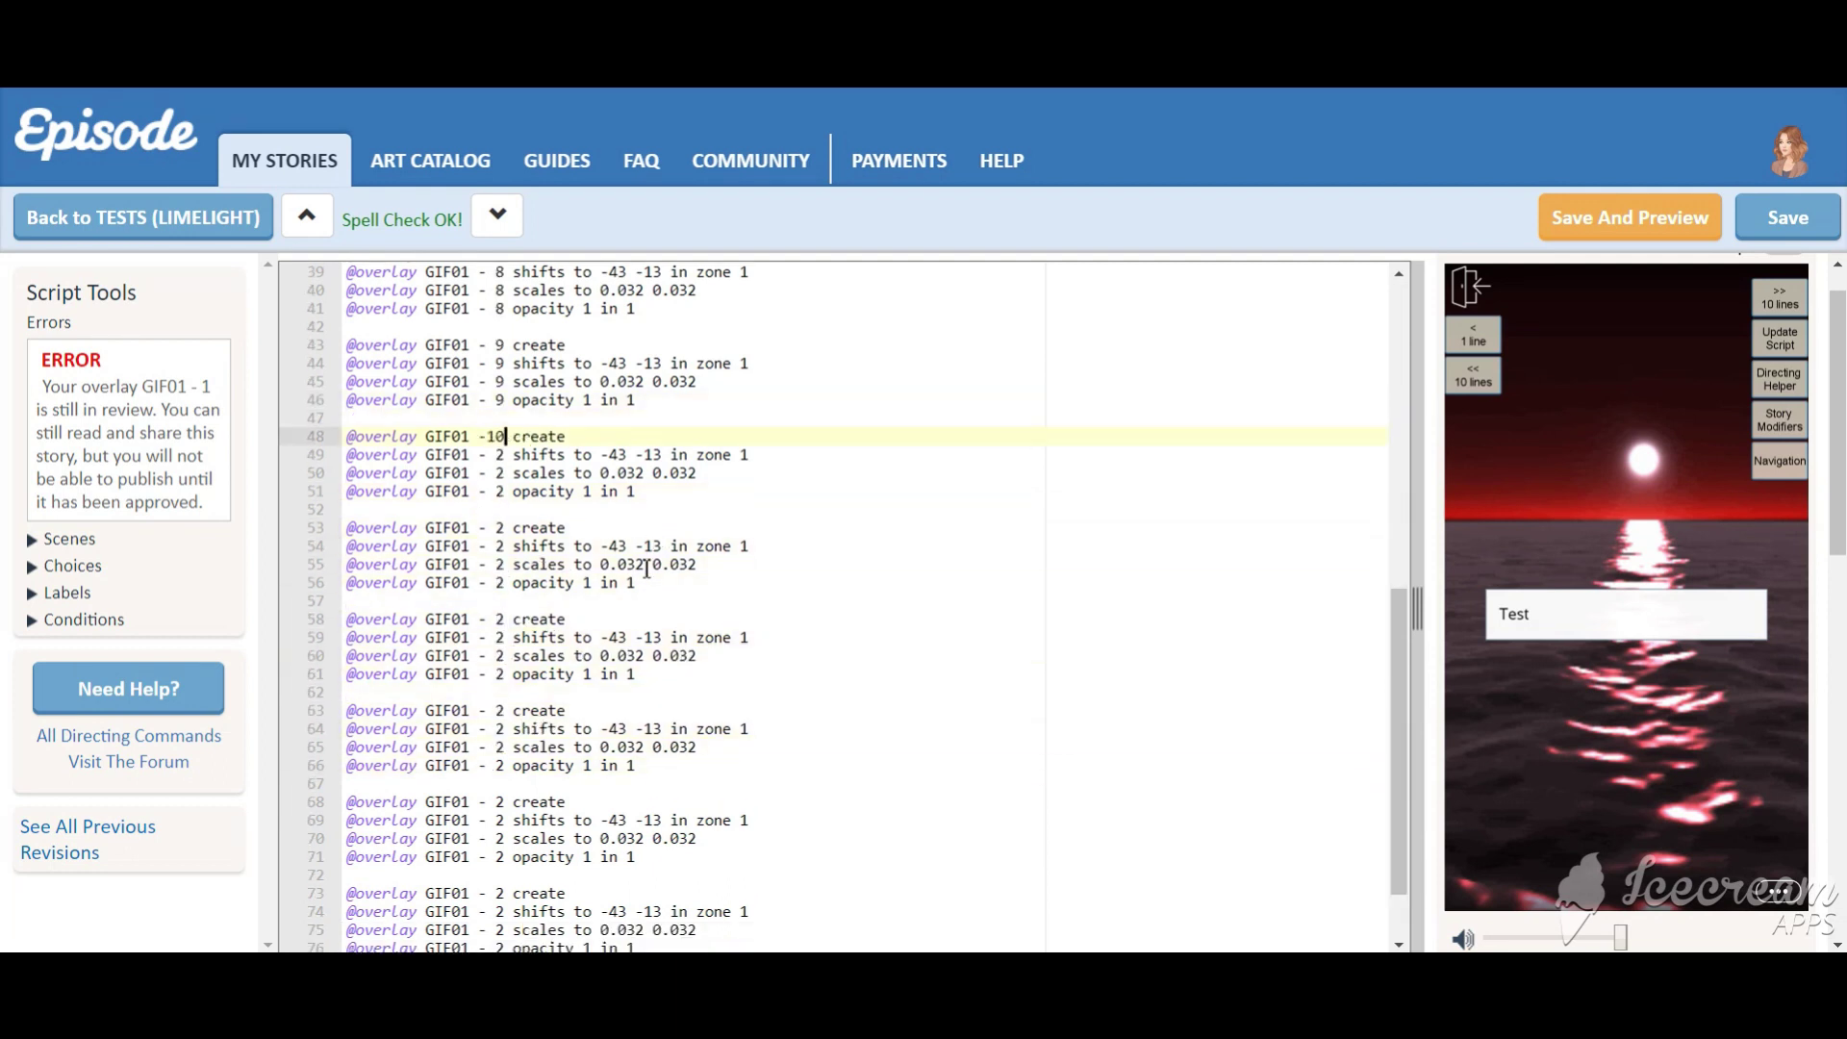
key(Down)
key(BackSpace)
text(10)
key(Up)
key(Left)
key(Left)
key(Down)
key(Down)
key(BackSpace)
text(10)
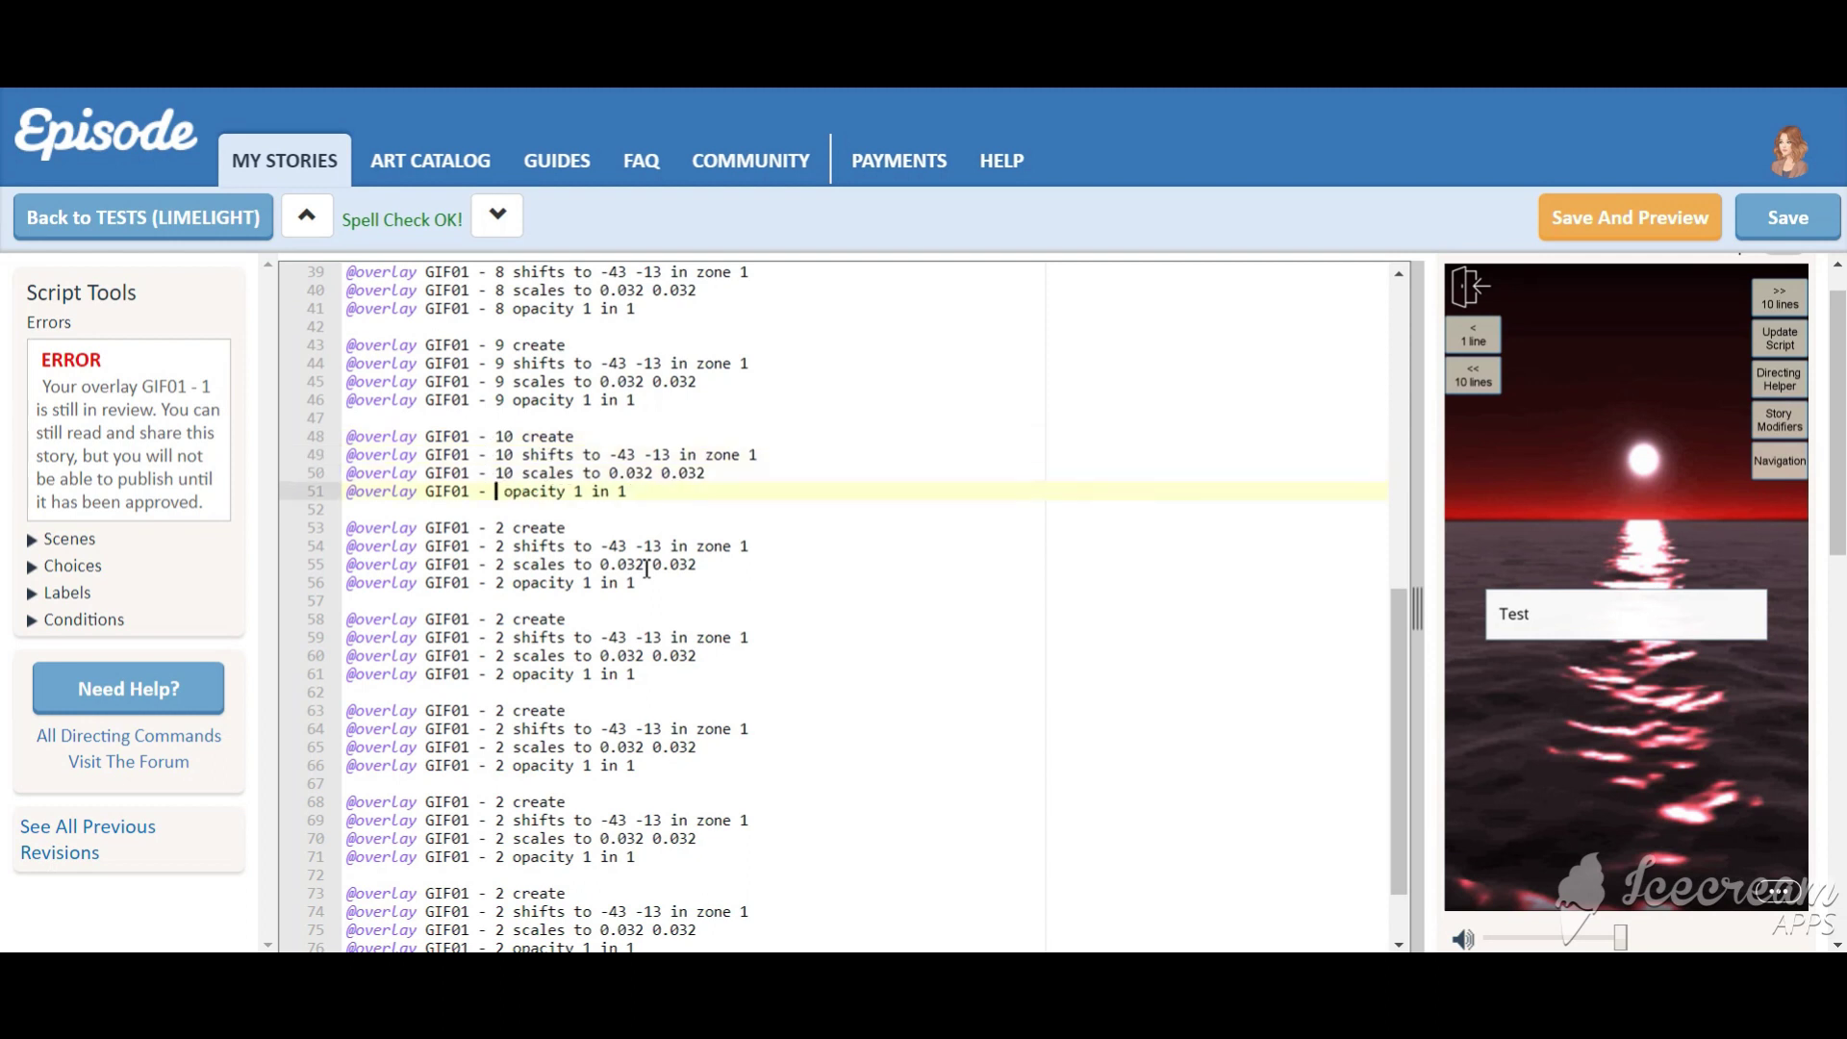
text(1)
key(Down)
key(BackSpace)
text(11)
key(Down)
key(BackSpace)
text(1 - 12)
key(Down)
key(BackSpace)
key(1)
key(2)
key(Down)
key(BackSpace)
key(1)
key(2)
key(Down)
key(BackSpace)
key(1)
key(2)
Renumber the remaining blocks as GIF01 - 13 through GIF01 - 15 and save the script
key(Down)
key(Down)
key(BackSpace)
key(1)
key(3)
key(Down)
key(BackSpace)
key(1)
key(3)
key(Down)
key(BackSpace)
key(1)
key(3)
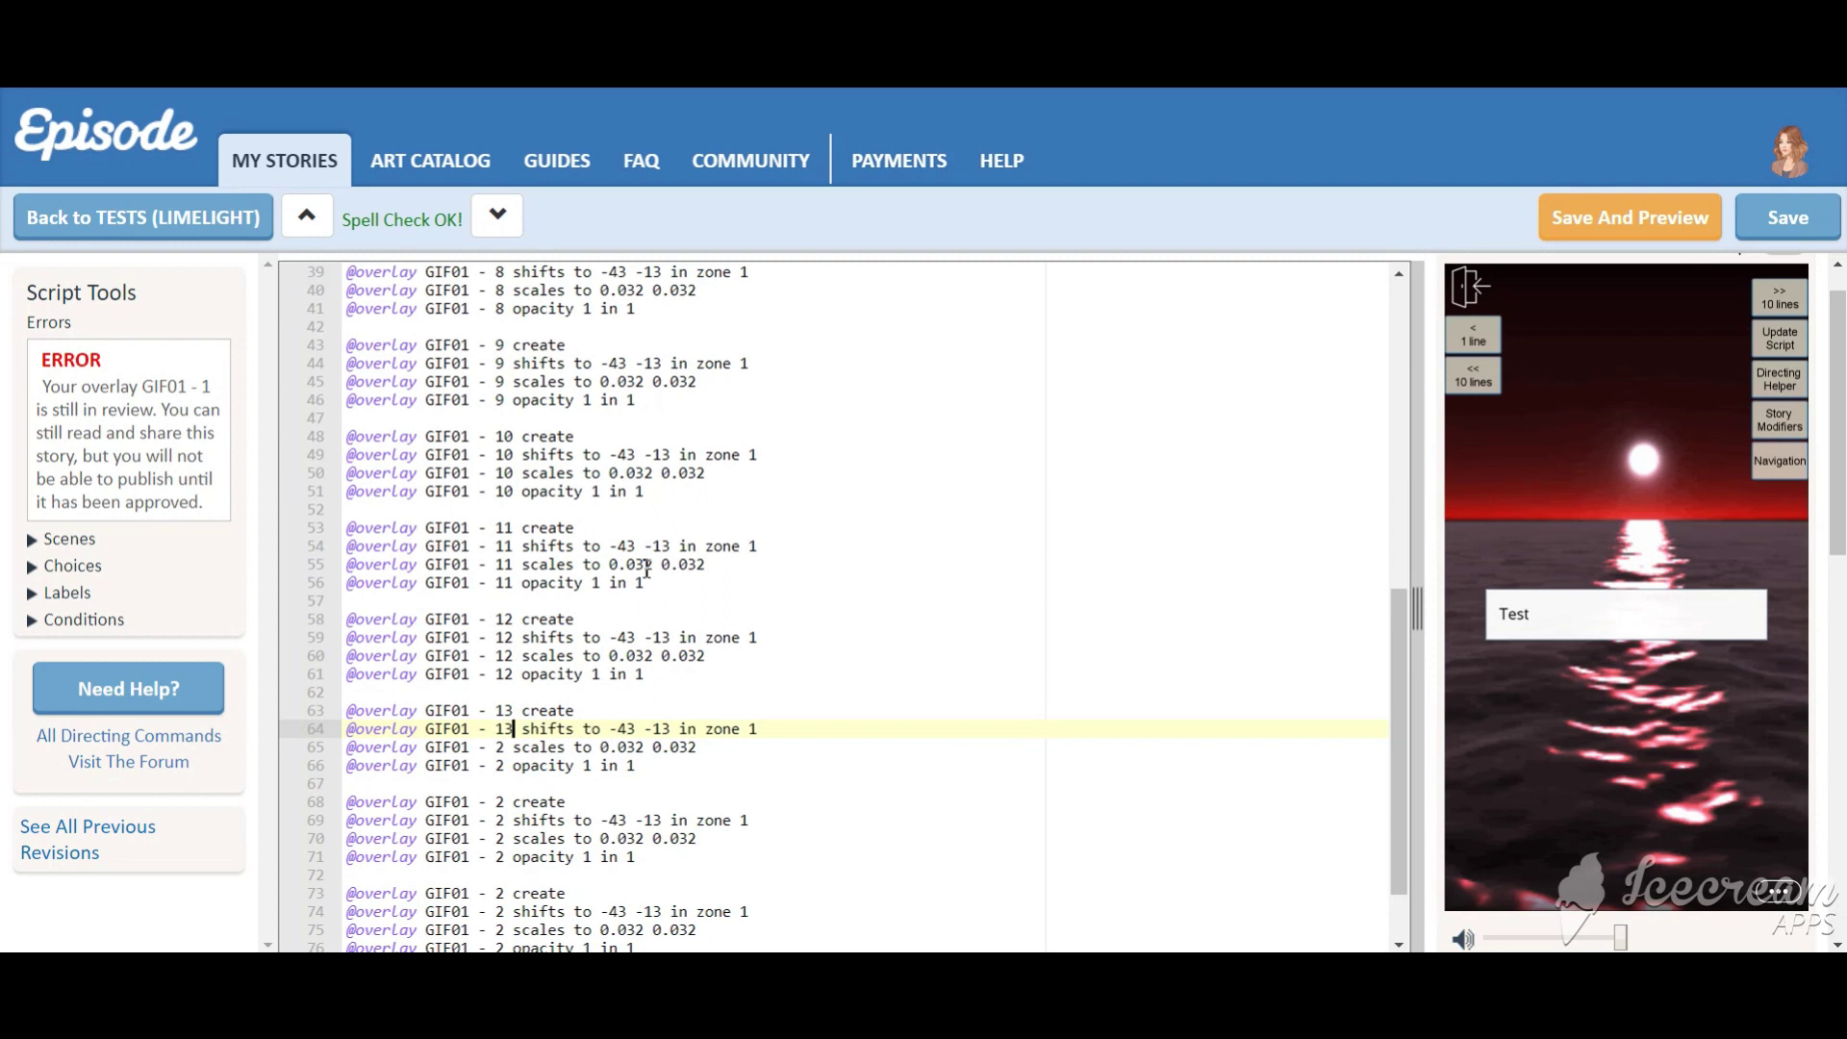
key(Down)
key(BackSpace)
key(1)
key(3)
scroll(645, 567, down, 1)
key(End)
key(Left)
key(BackSpace)
key(1)
key(4)
key(Down)
key(BackSpace)
key(1)
key(4)
key(Down)
key(BackSpace)
key(1)
key(4)
key(Down)
key(BackSpace)
key(1)
key(4)
key(Down)
key(Down)
key(BackSpace)
key(1)
key(5)
key(Down)
key(BackSpace)
key(1)
key(5)
key(Down)
key(BackSpace)
key(1)
key(5)
key(Down)
key(BackSpace)
key(1)
key(5)
key(ctrl+Home)
click(1787, 216)
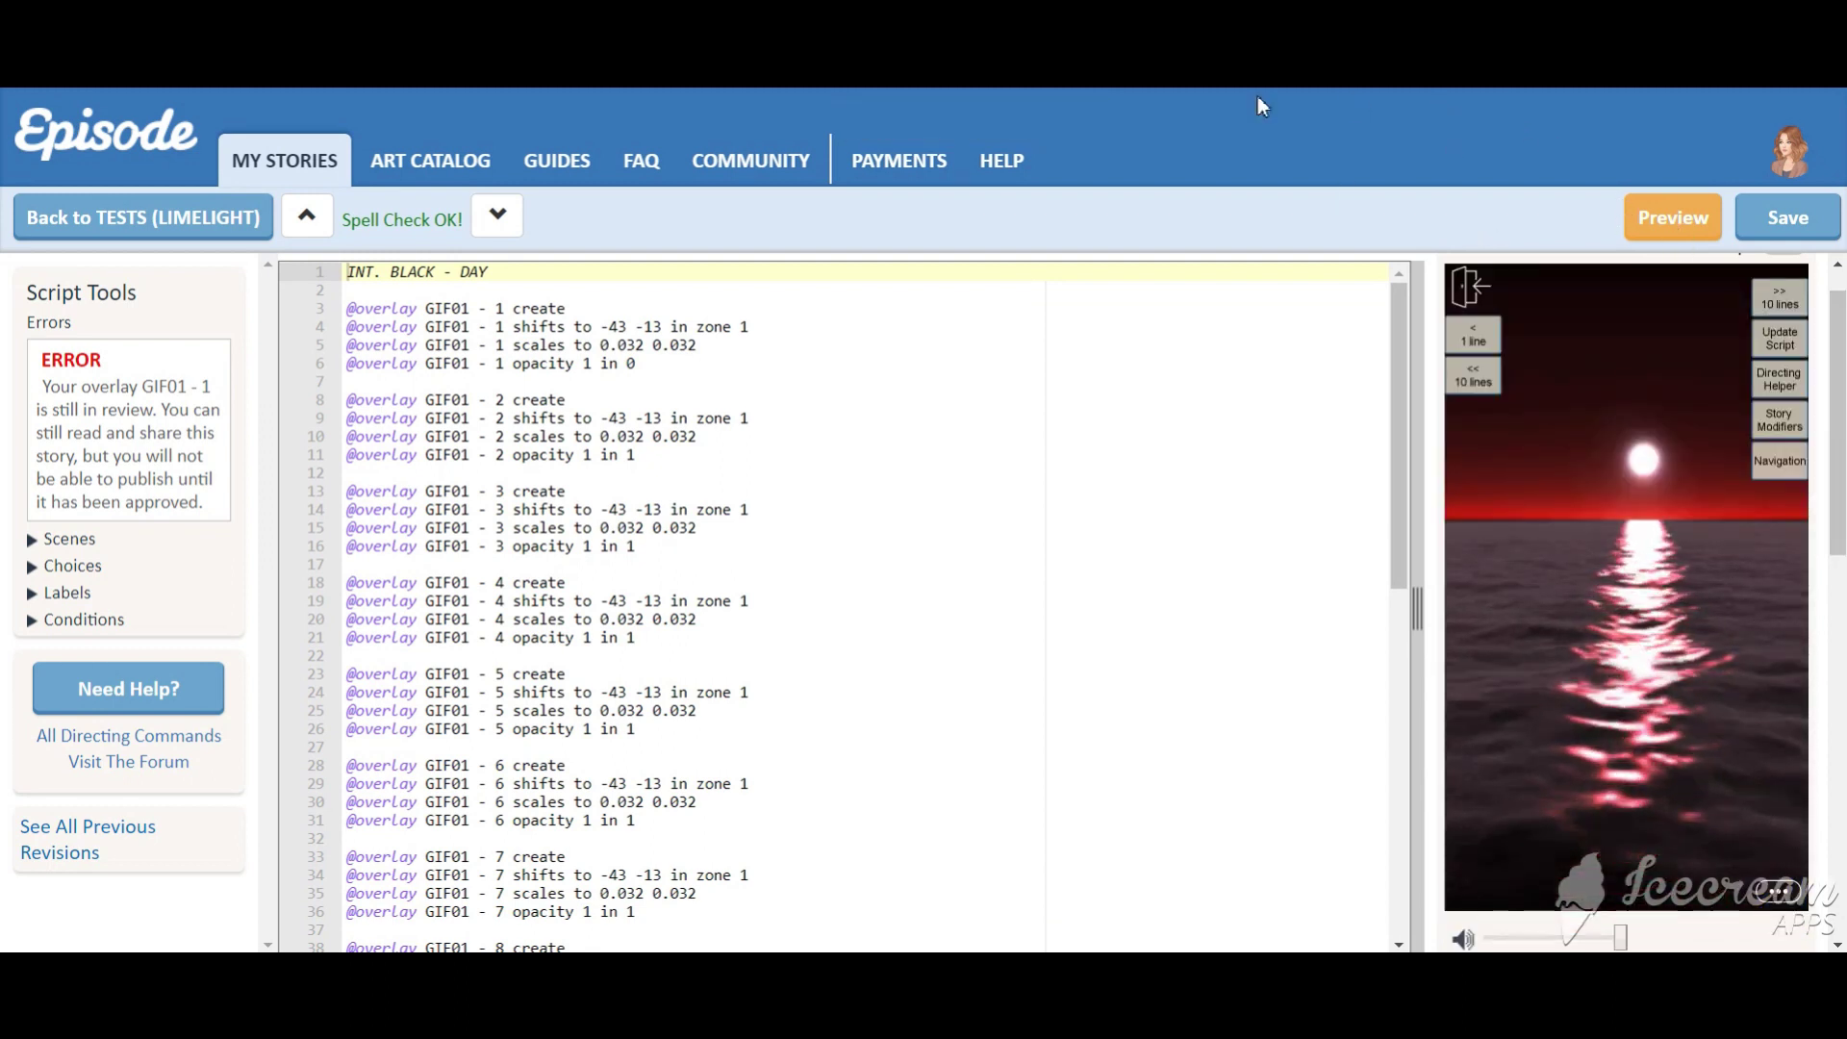
Change the fade on the first few GIF01 opacity lines after frame 1 to 0.3
click(662, 459)
key(BackSpace)
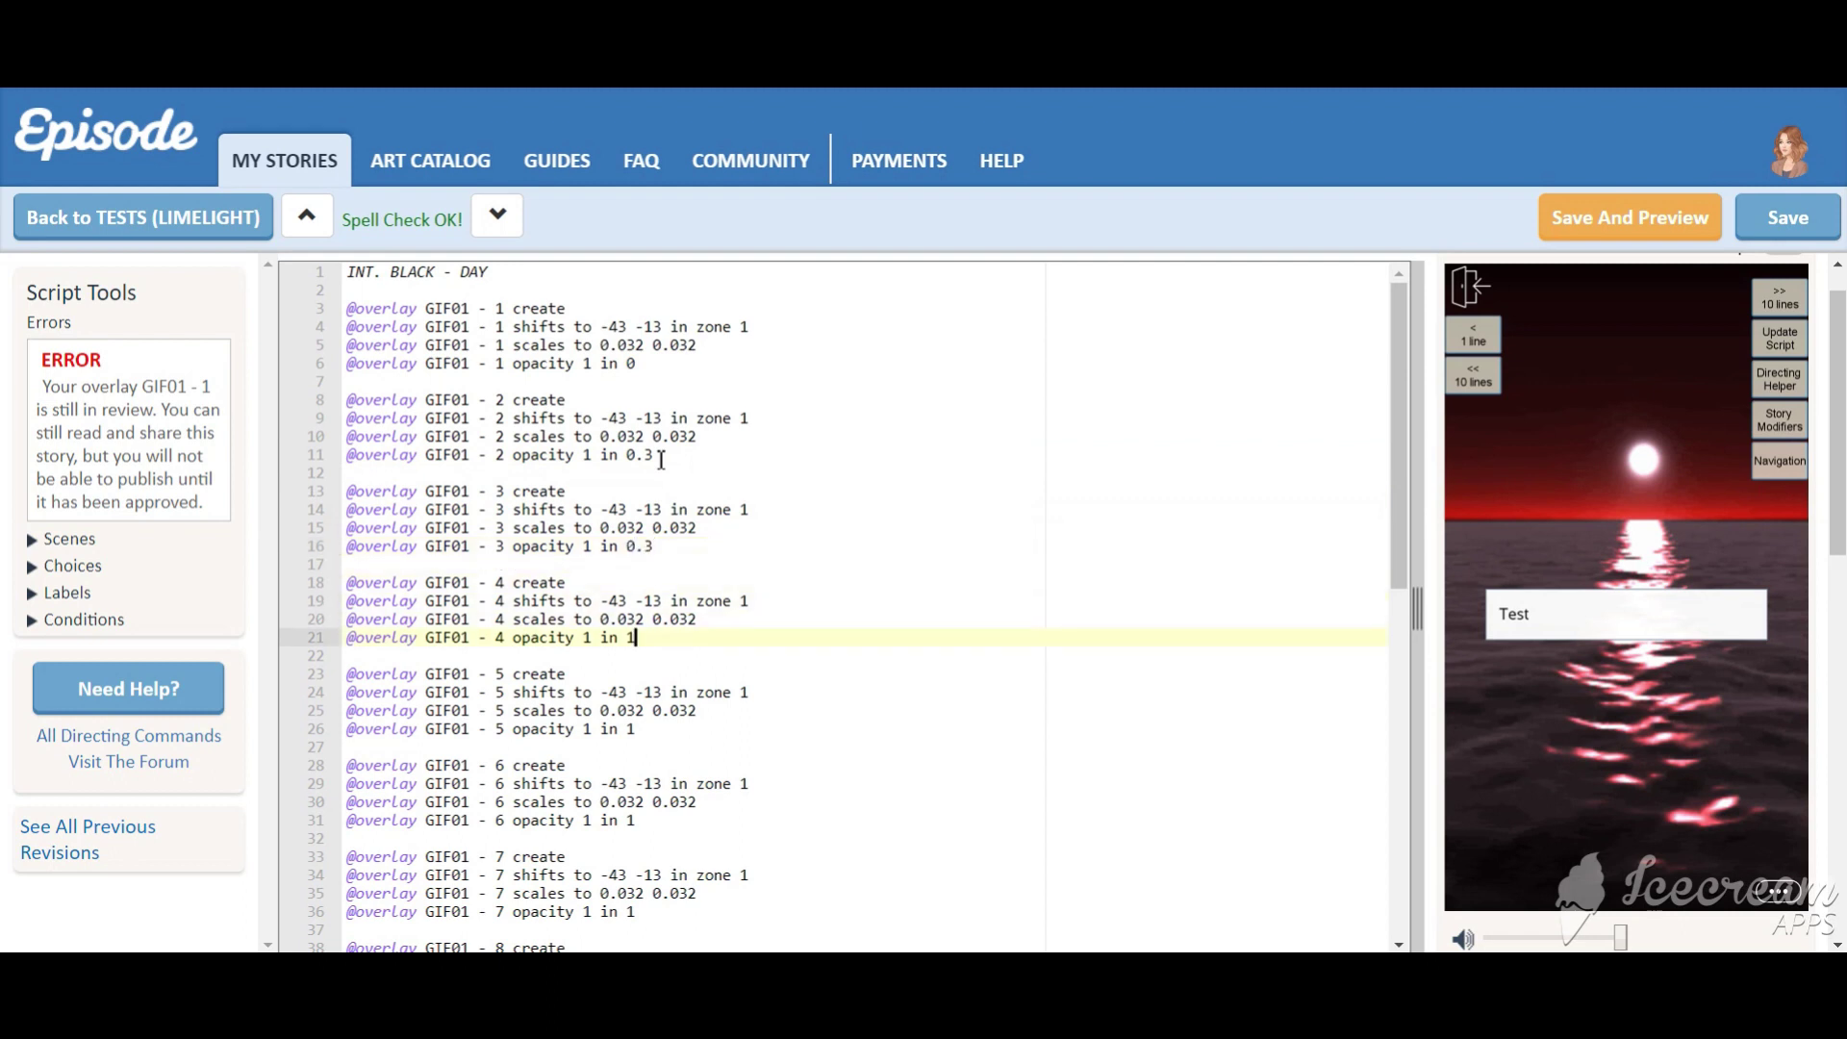
click(865, 637)
text(0.3)
key(Down)
key(Down)
key(Down)
key(BackSpace)
text(0.3)
scroll(839, 548, down, 2)
key(Down)
key(Down)
key(Down)
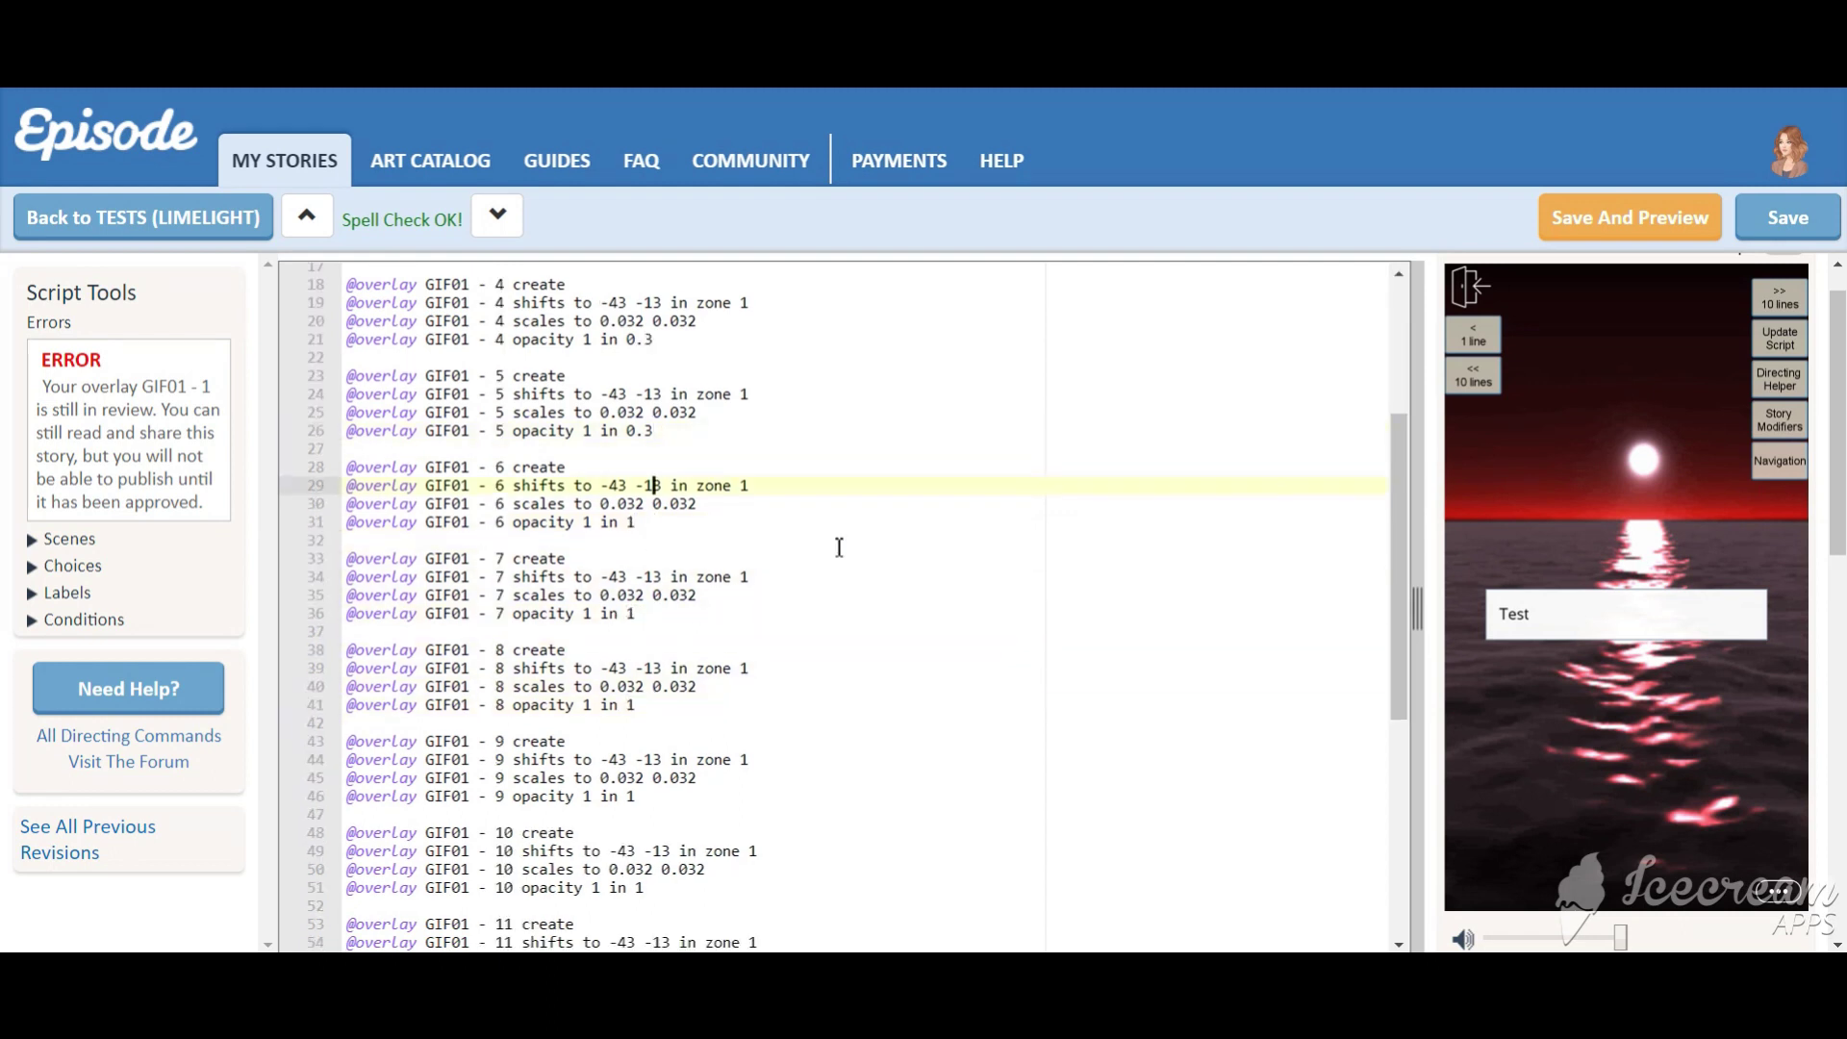
text(0.3)
key(Down)
key(Down)
key(Down)
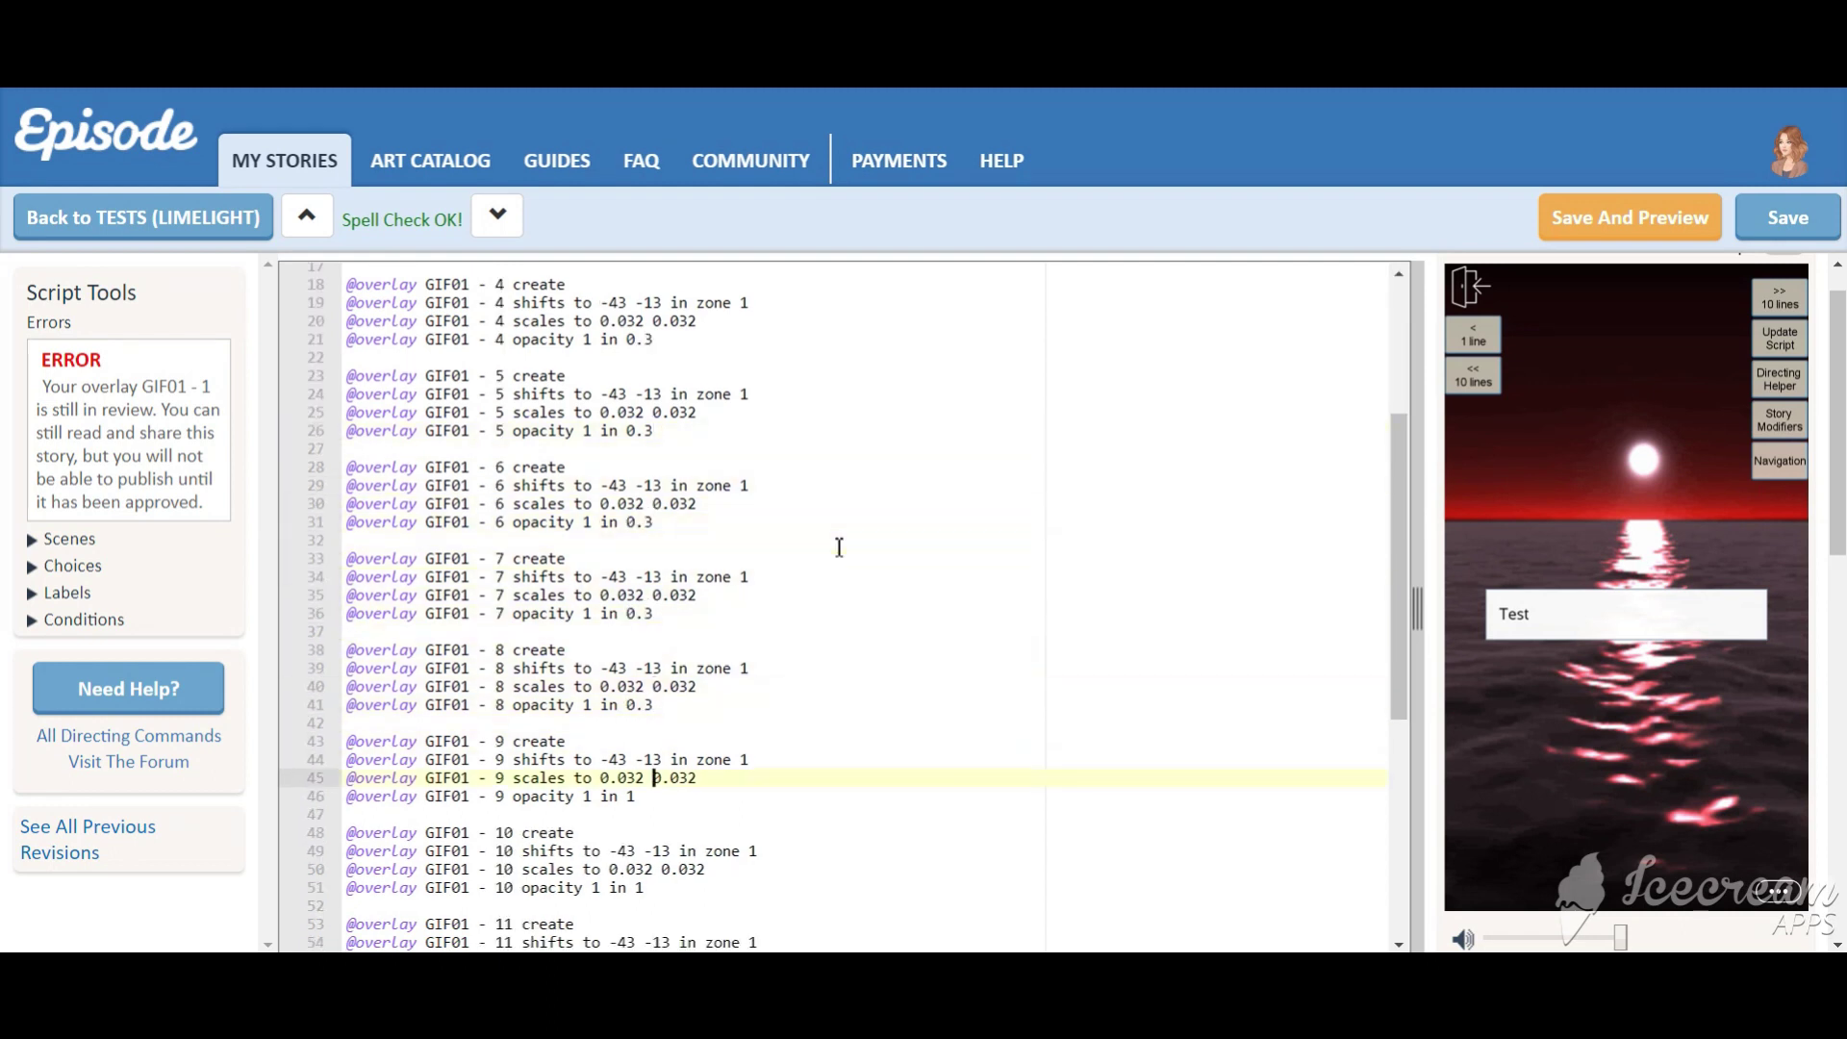
key(Down)
key(Down)
key(BackSpace)
text(0.3)
Change the remaining GIF01 opacity fades to 0.3 and save the script
key(Down)
key(Down)
key(Down)
key(BackSpace)
text(0.3)
key(Down)
key(Down)
key(Down)
key(BackSpace)
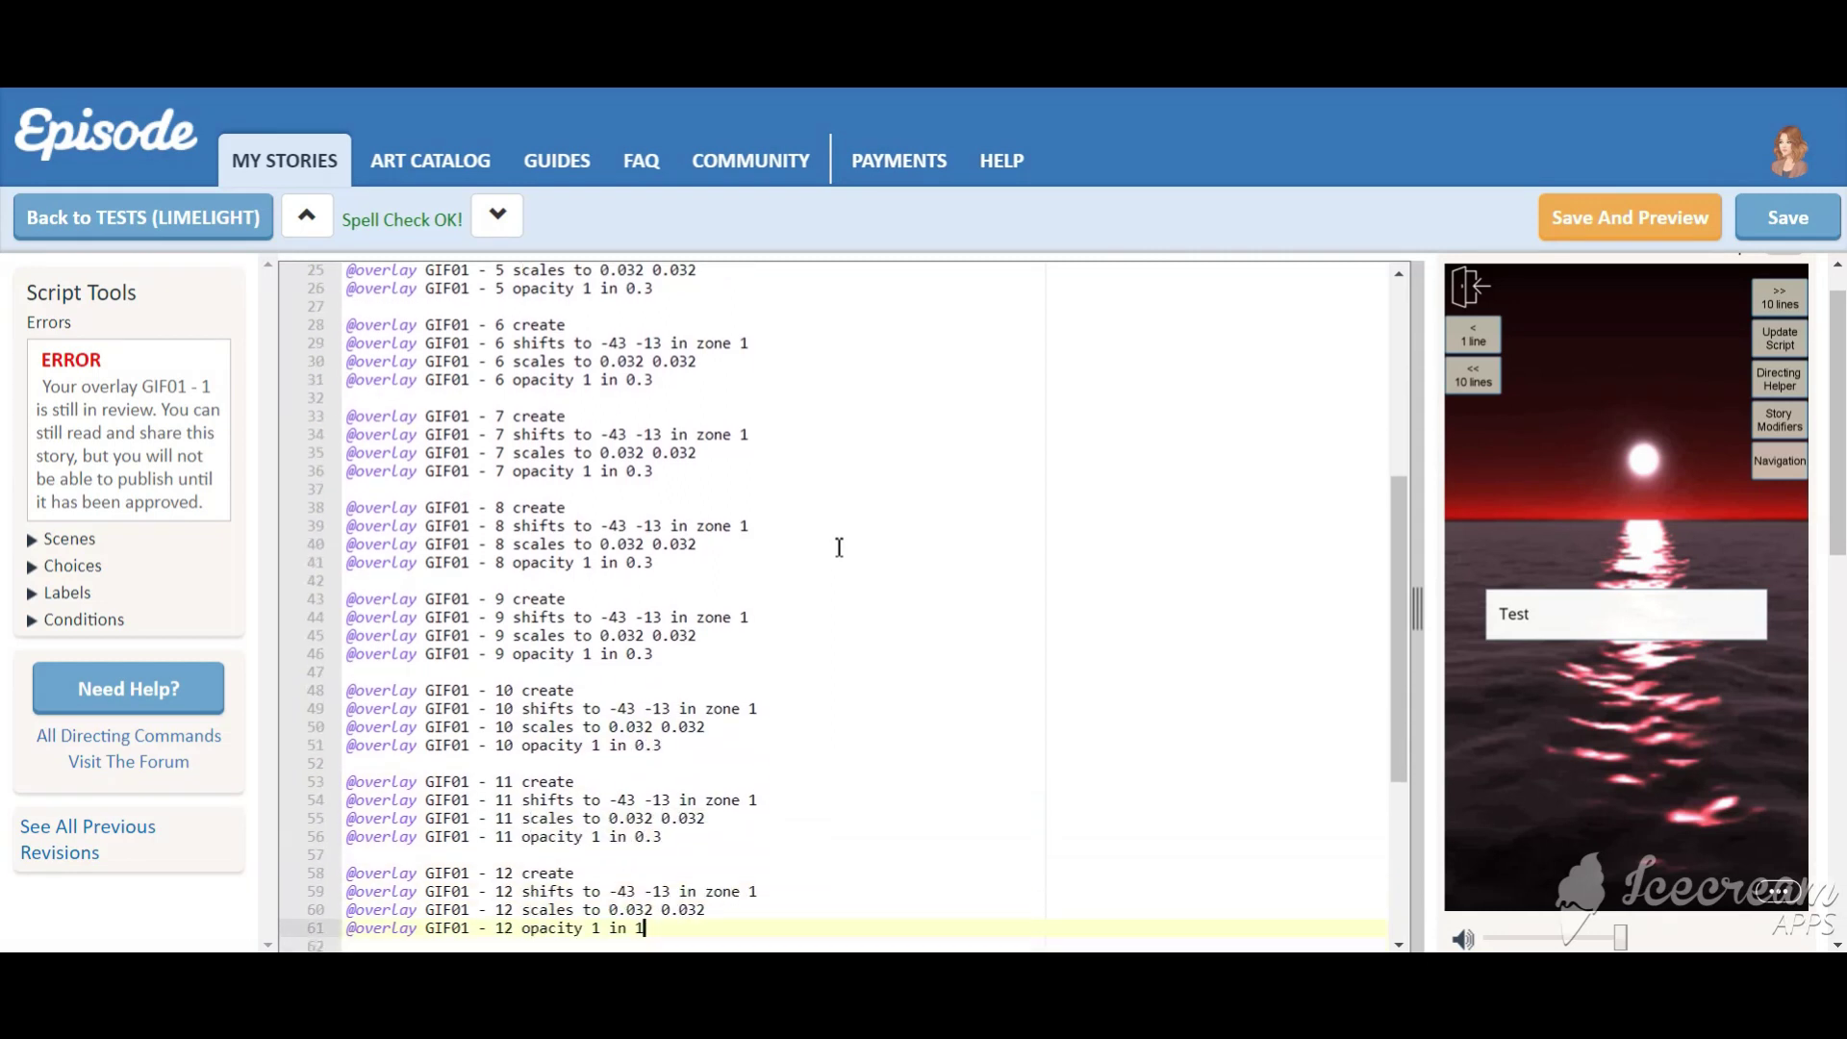
text(0.3)
key(Down)
key(Down)
key(Down)
key(BackSpace)
text(0.3)
key(Down)
key(Down)
key(Down)
key(BackSpace)
text(0.3)
key(Down)
key(Down)
key(Down)
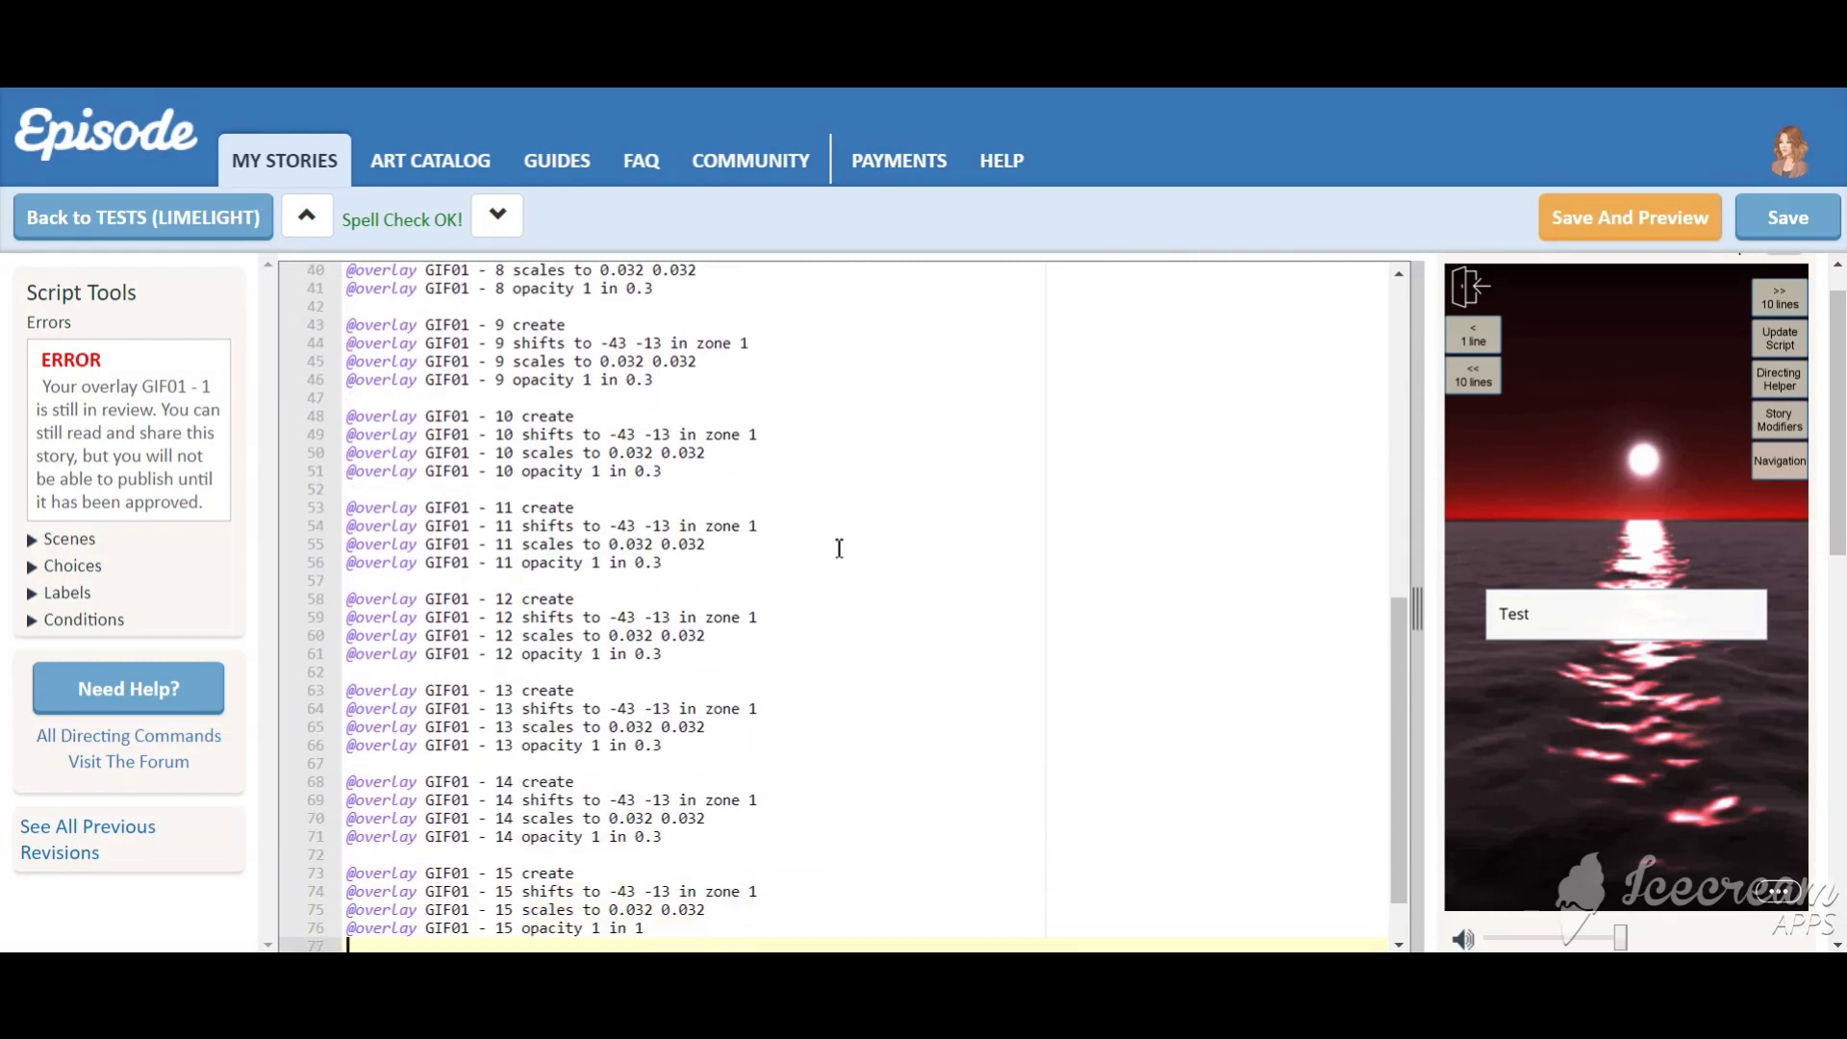
key(ctrl+Home)
click(1577, 229)
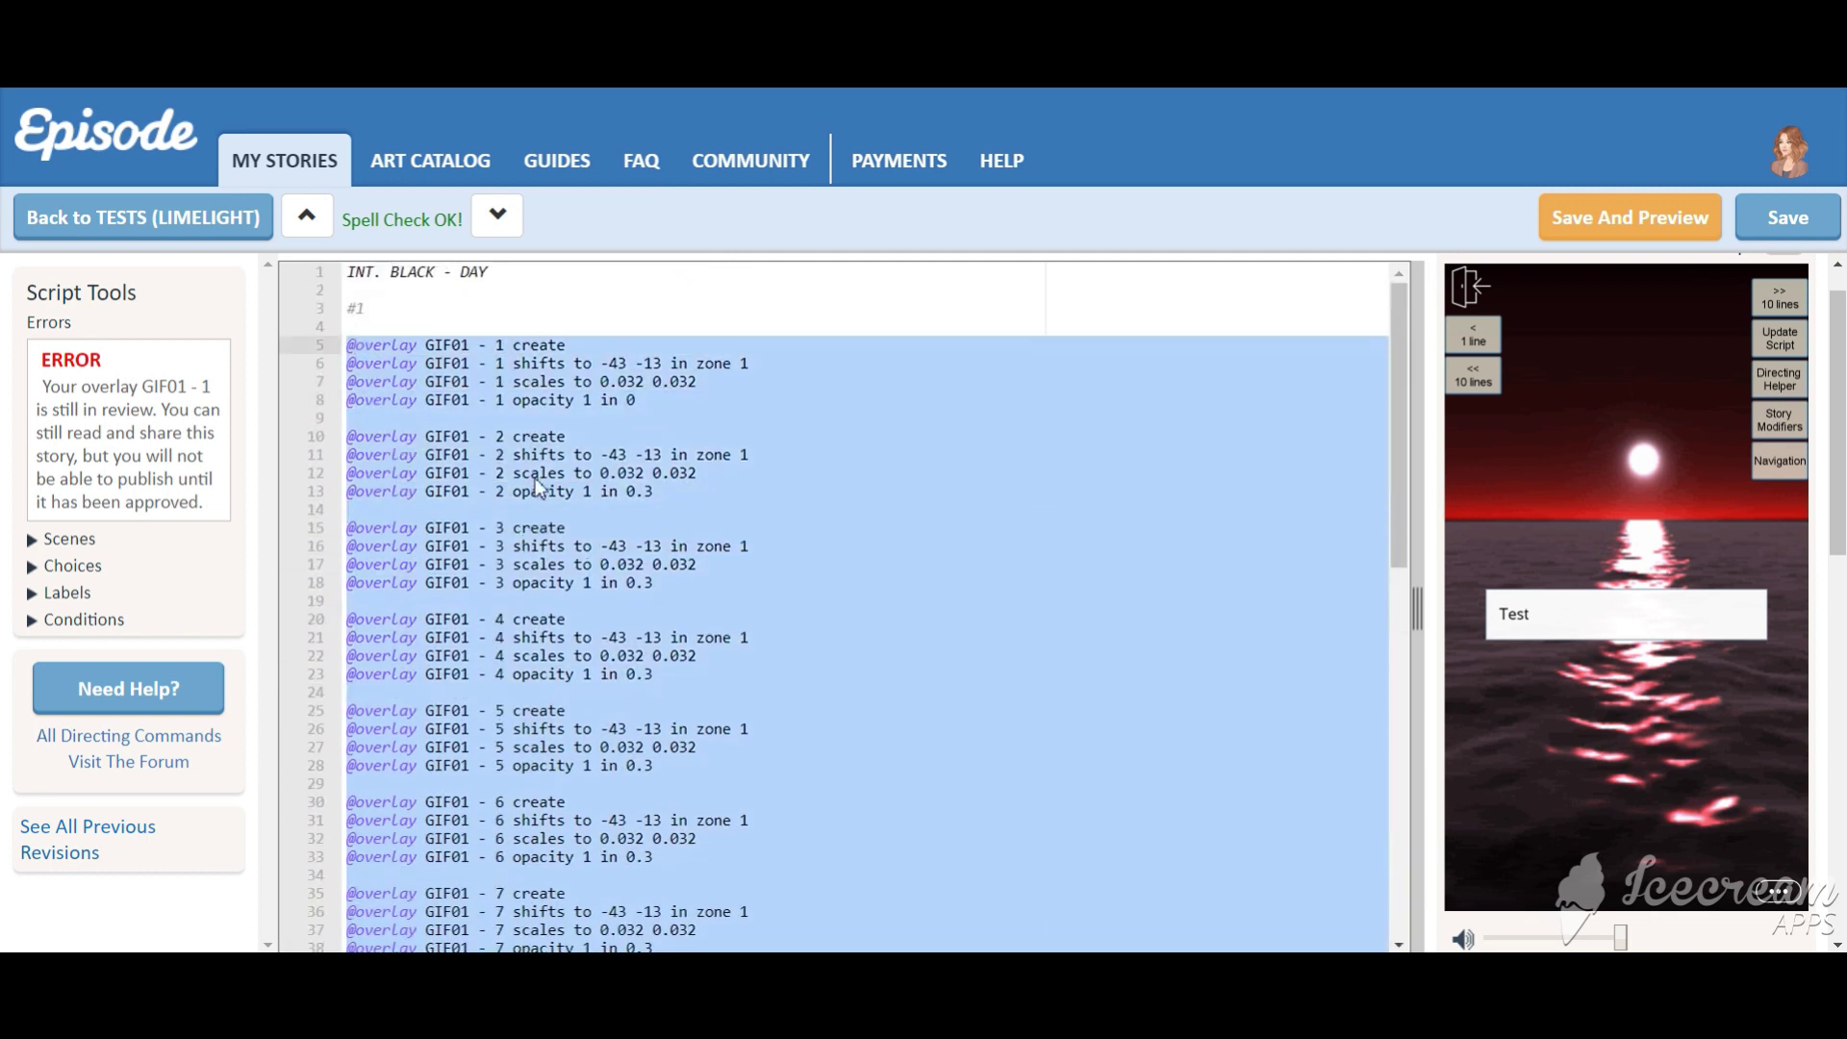
Paste another copy of the GIF01 overlay block under the #3 label, then save and preview
click(400, 830)
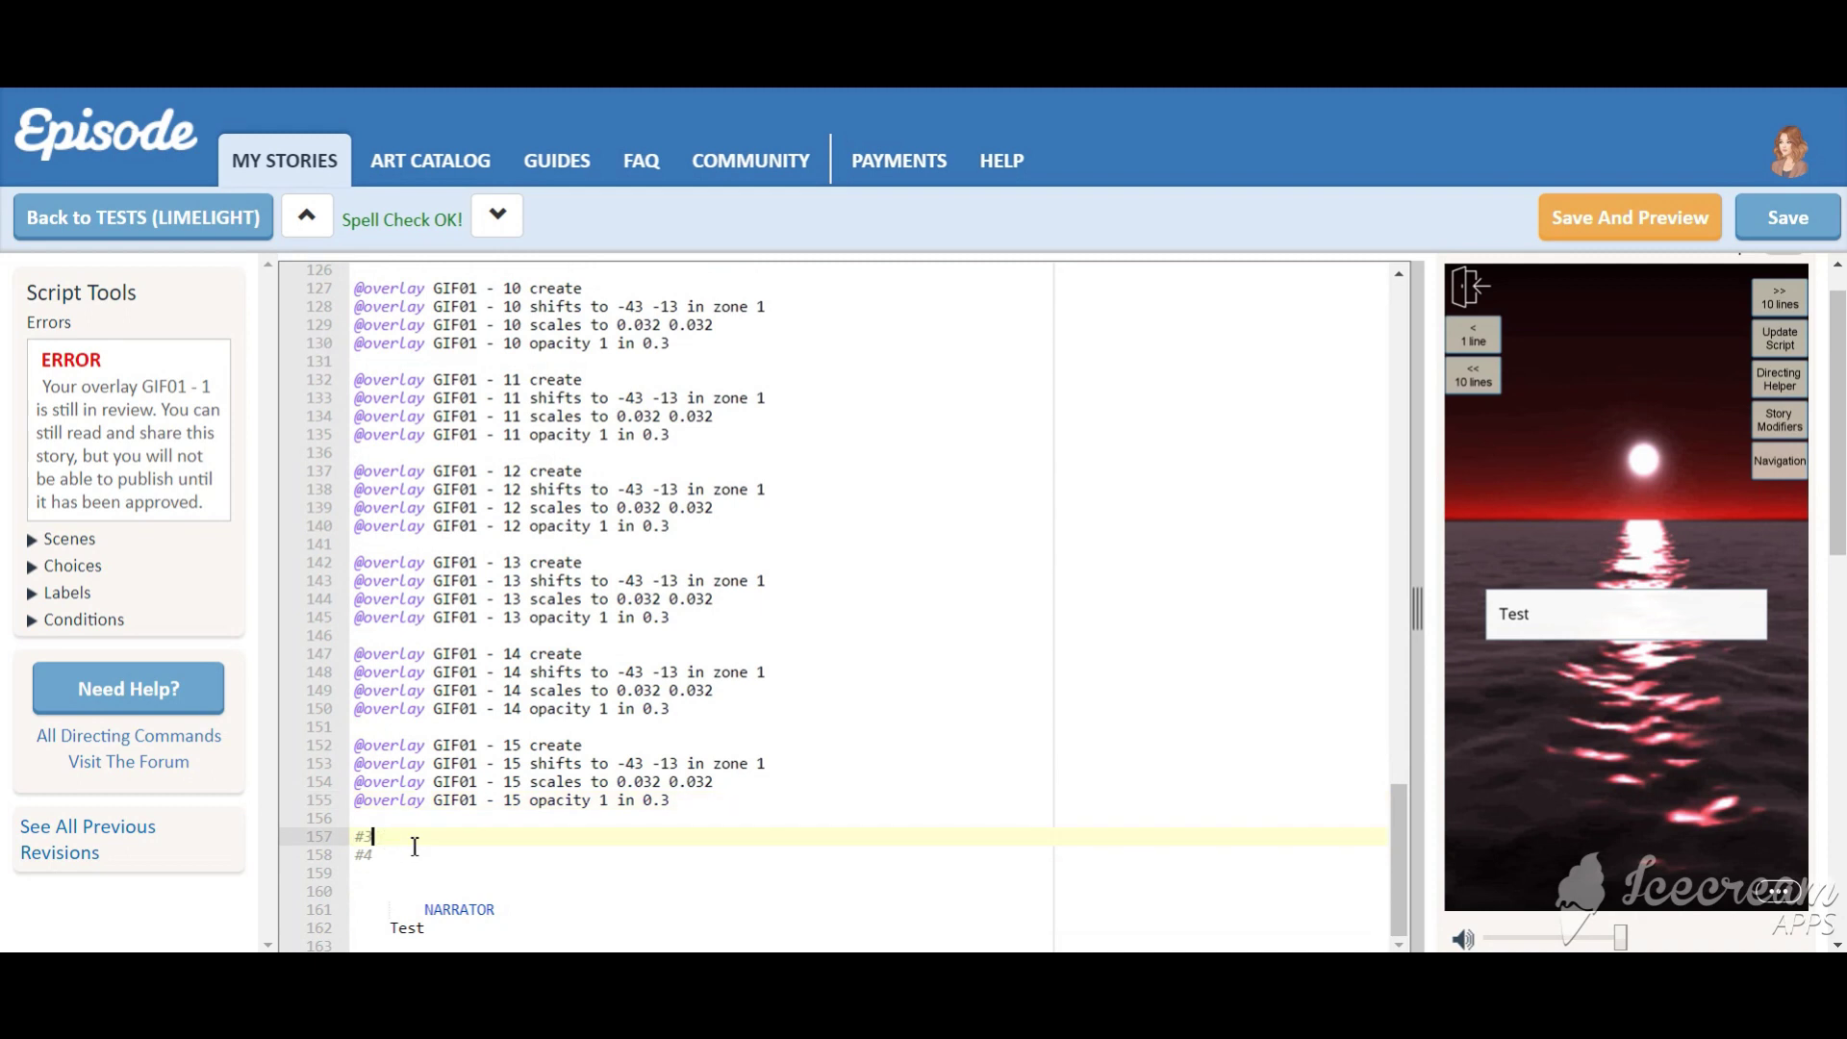
key(ctrl+v)
key(ctrl+Home)
click(1789, 217)
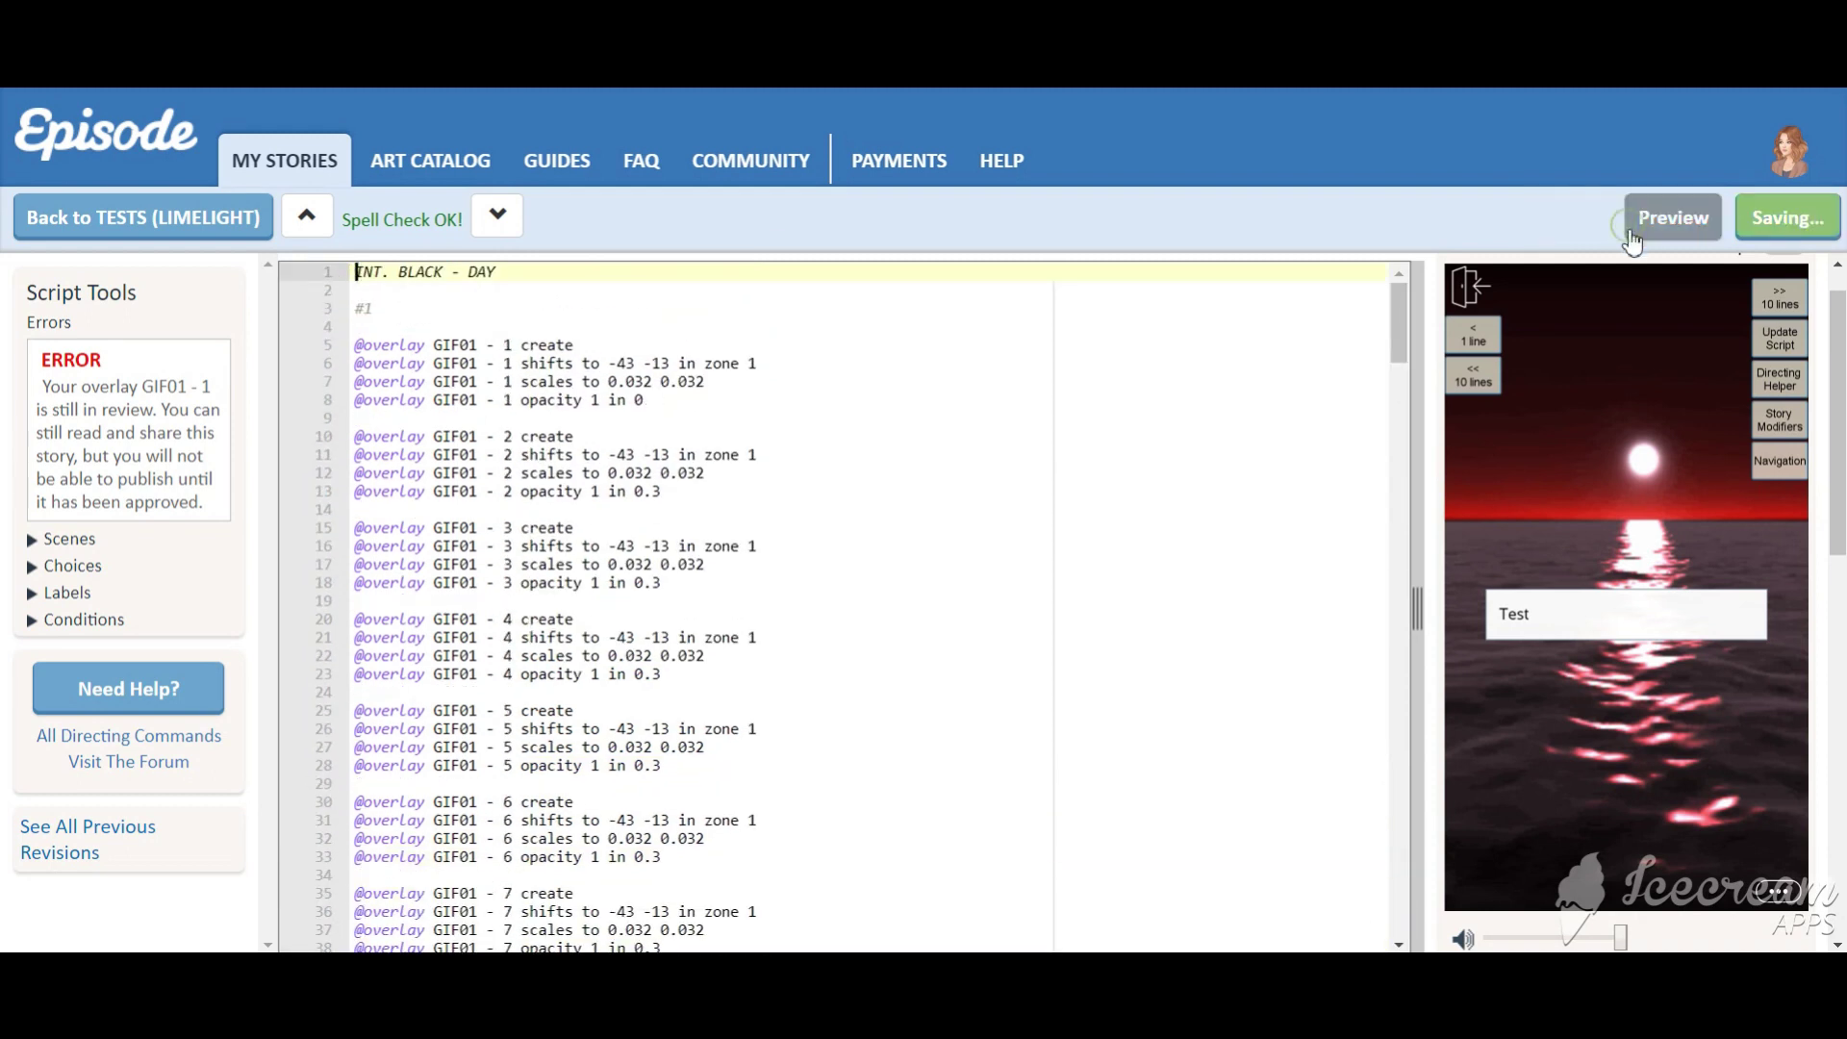